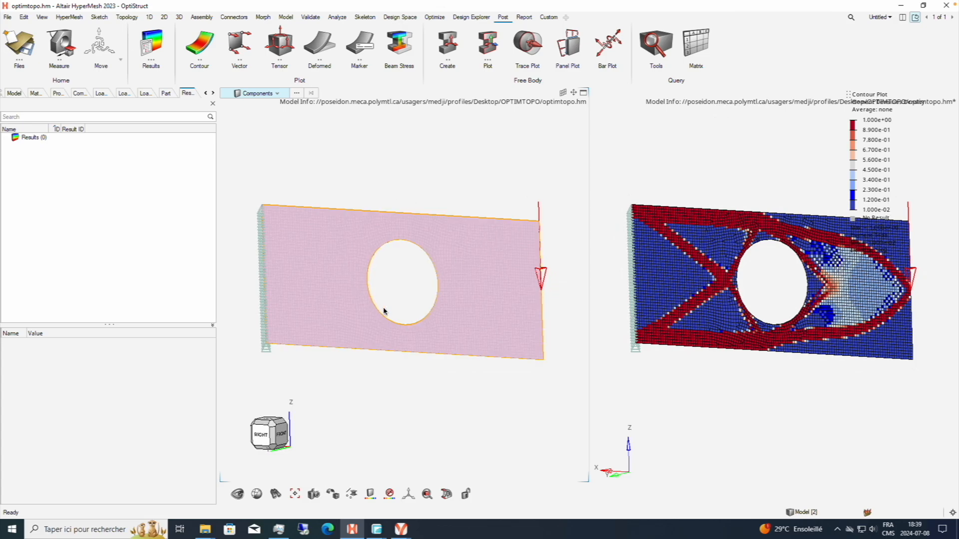
ctrl+drag(404, 216, 528, 290)
ctrl+right_drag(529, 290, 530, 275)
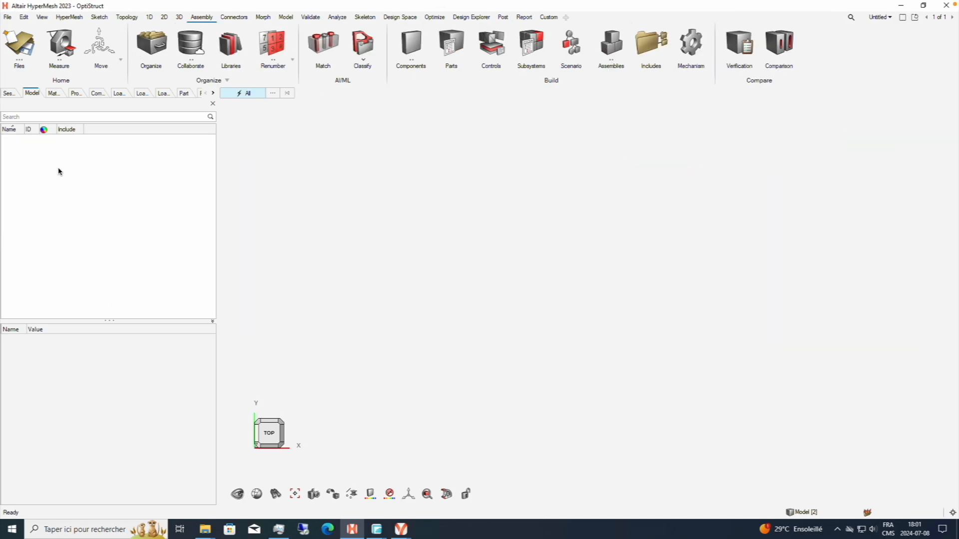
right_click(59, 170)
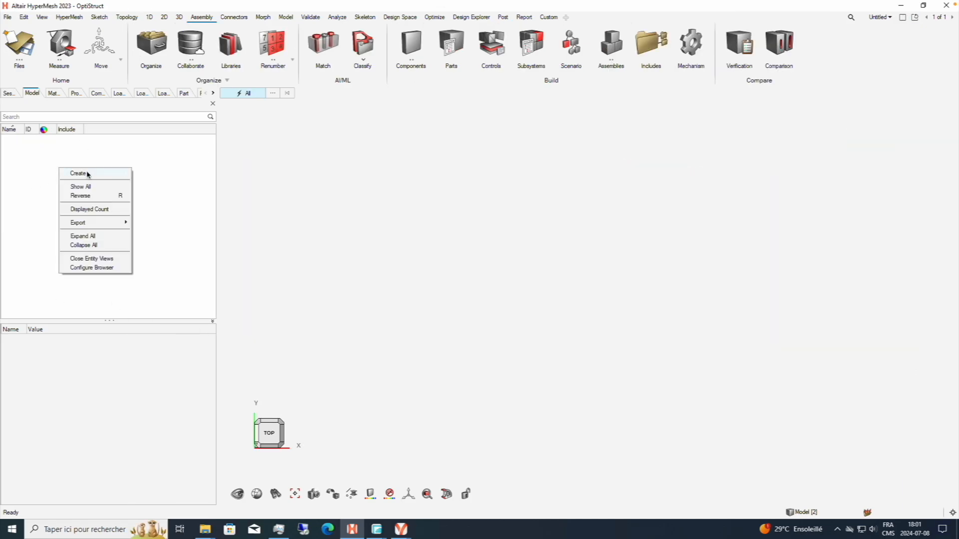
mouse_move(88, 175)
click(60, 161)
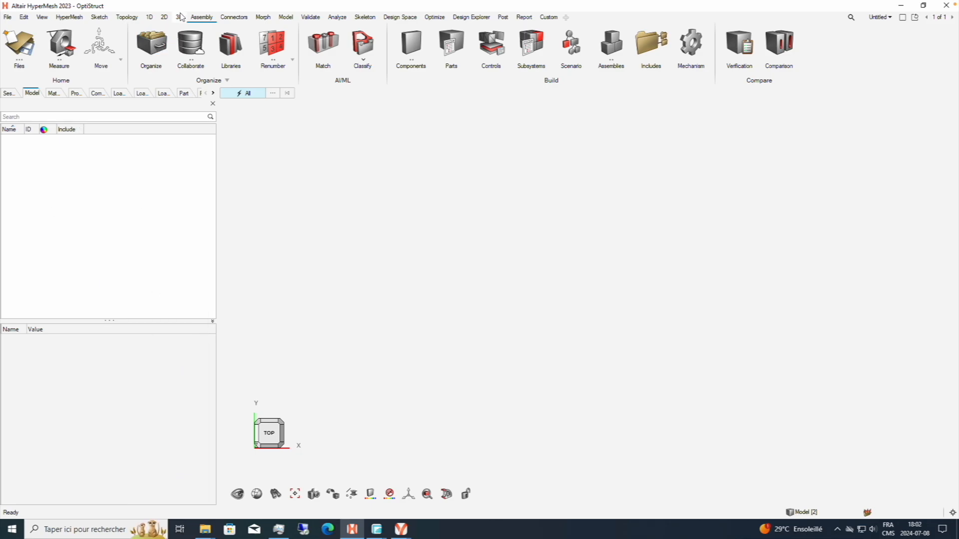
Create a new sketch on the global XZ plane and draw a rectangle by center and corner, centered on the origin.
click(99, 17)
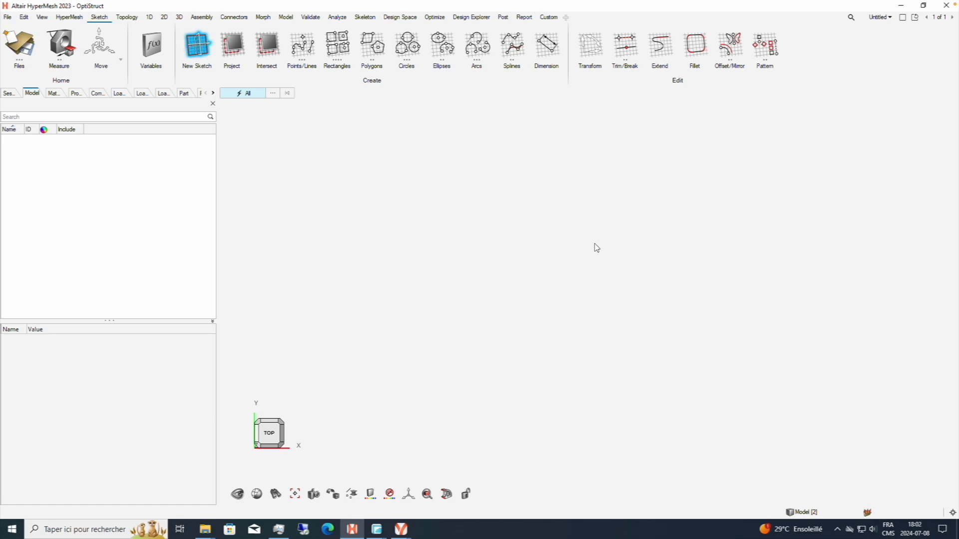
click(667, 226)
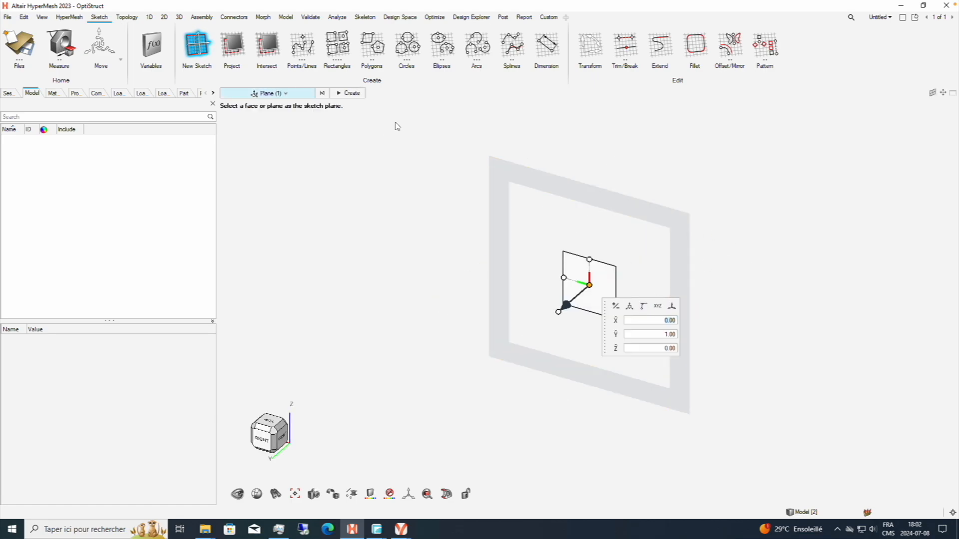
click(348, 93)
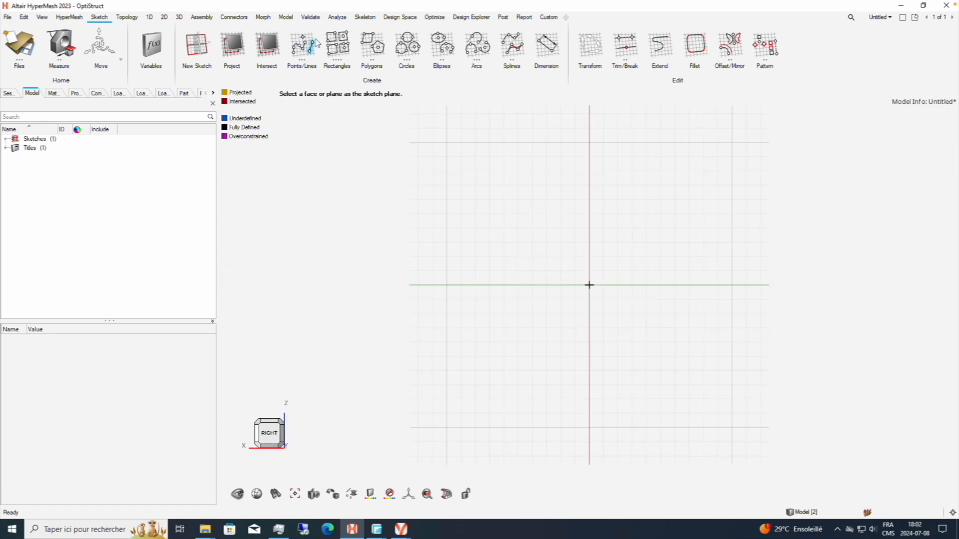
click(344, 35)
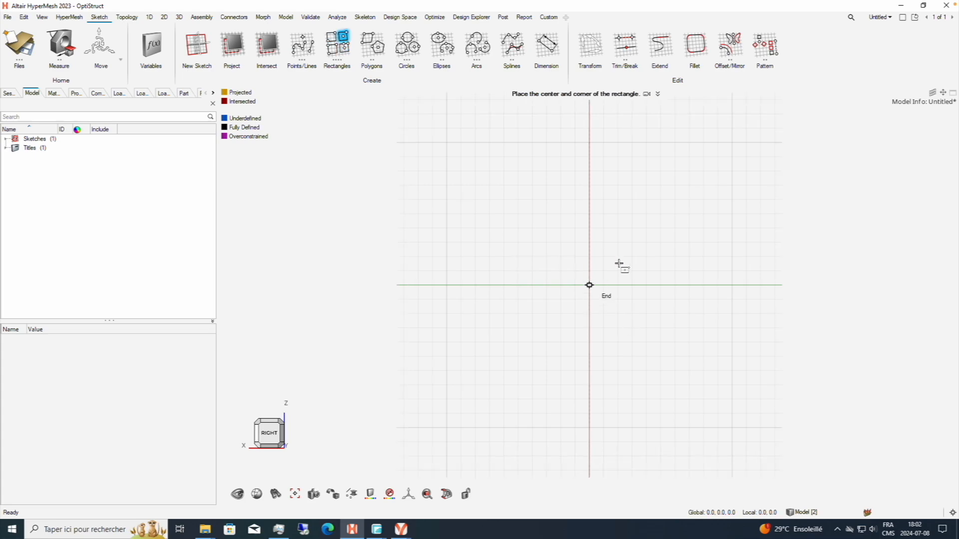
click(589, 284)
click(760, 214)
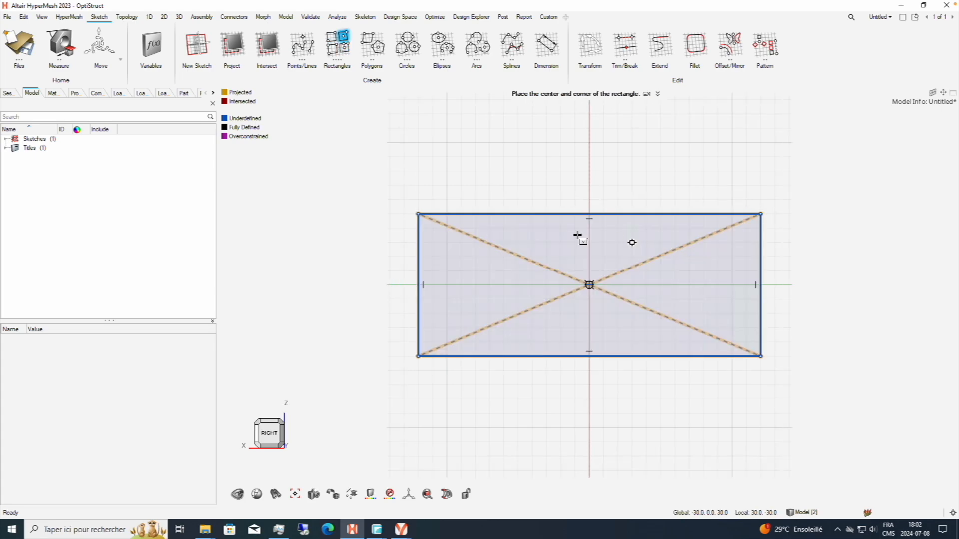
Draw a circle about 61.6 mm in diameter centered on the origin, and exit the sketch.
click(418, 50)
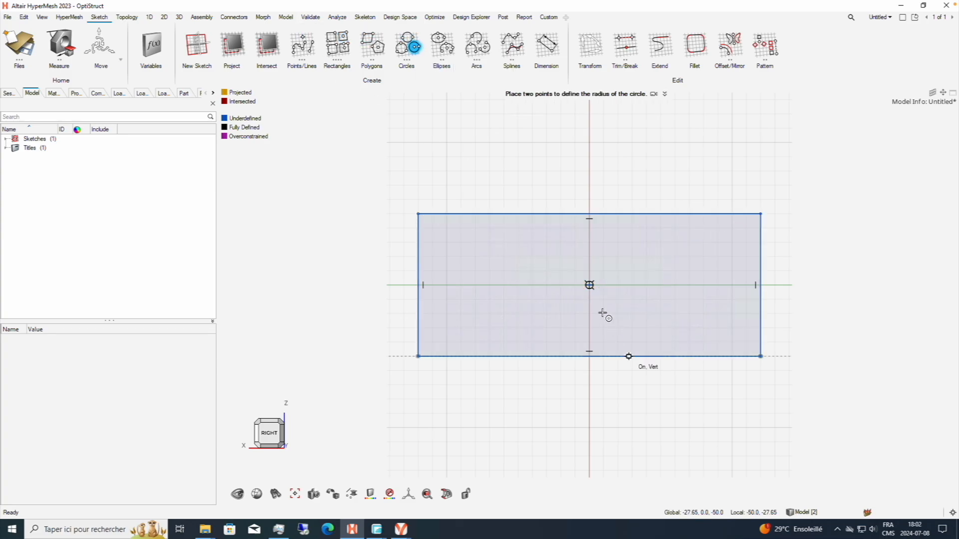
click(589, 285)
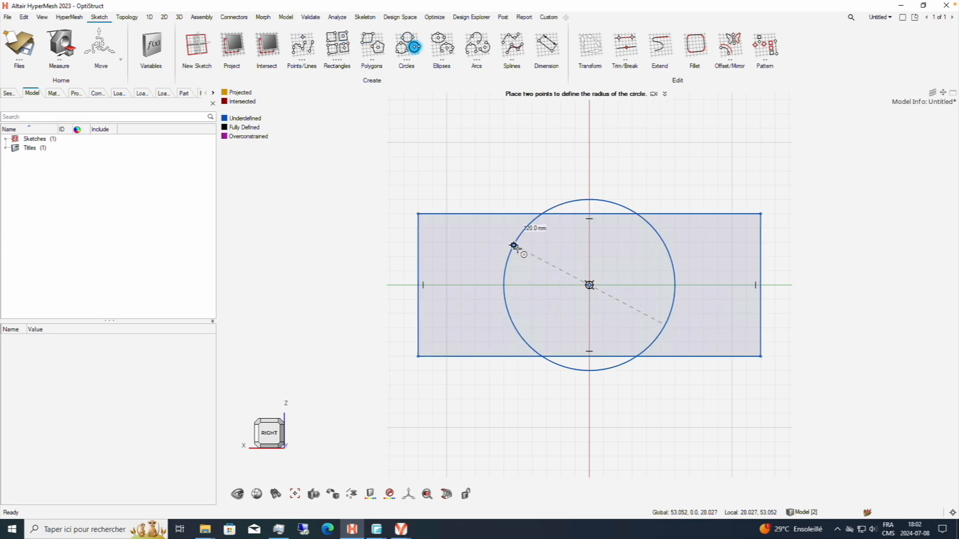
click(552, 267)
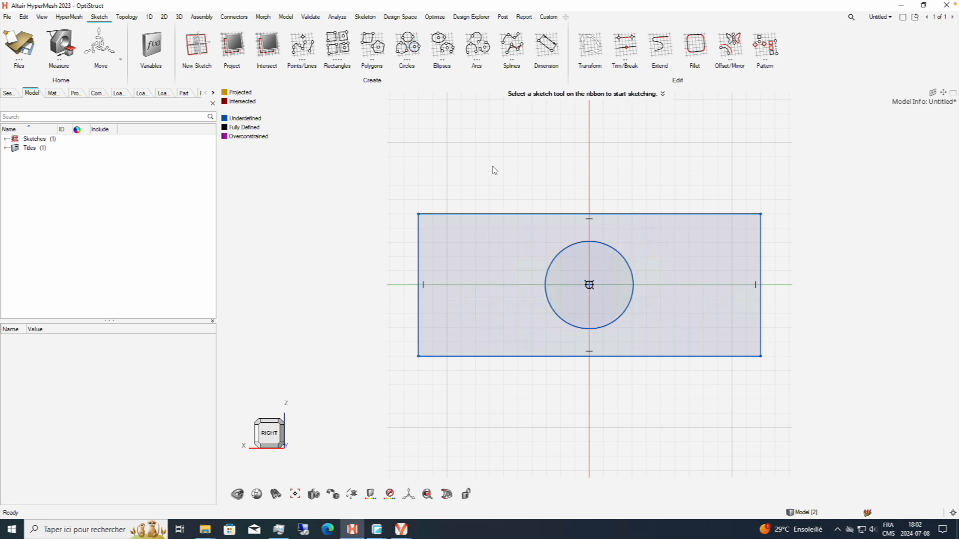
right_click(528, 173)
click(556, 205)
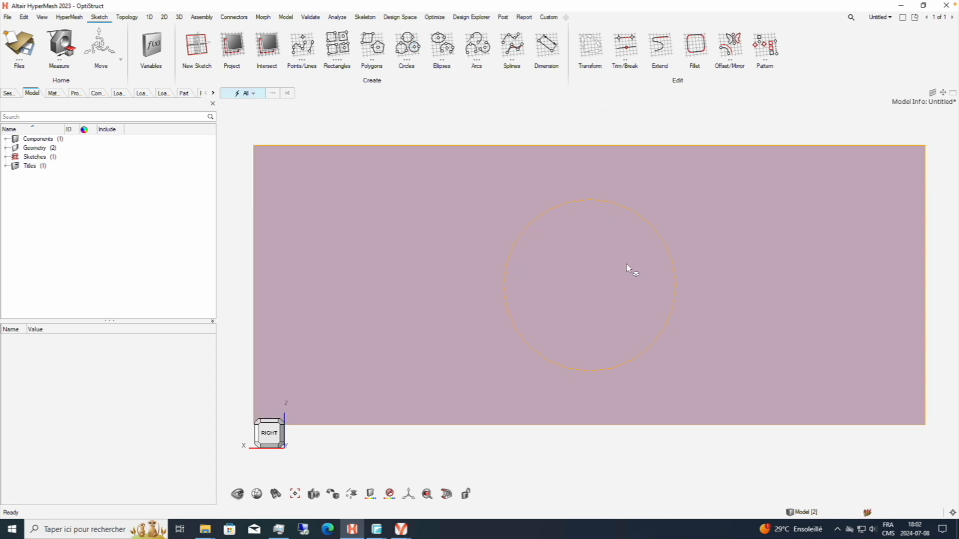
Identify the two generated surfaces and delete the circular one in the middle of the rectangle.
click(6, 148)
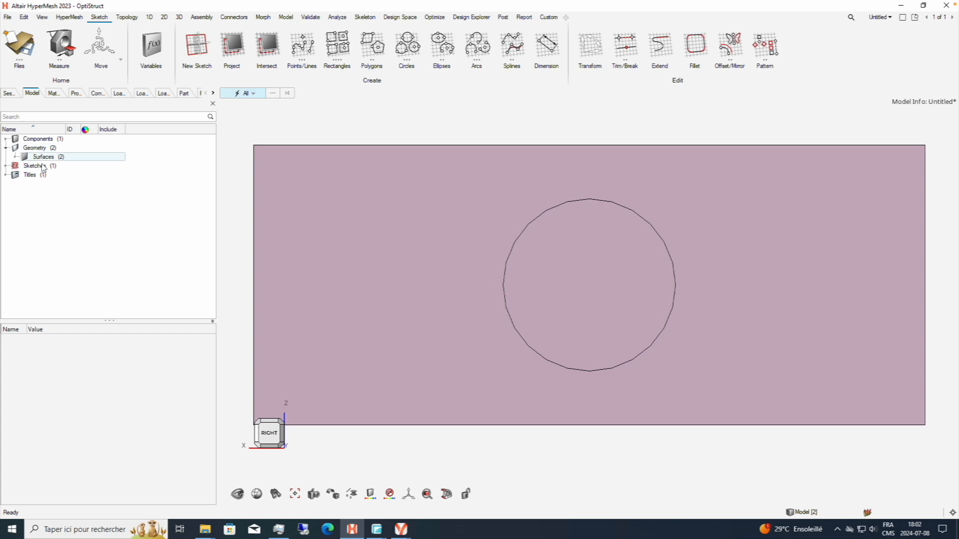
click(37, 160)
click(15, 158)
click(555, 282)
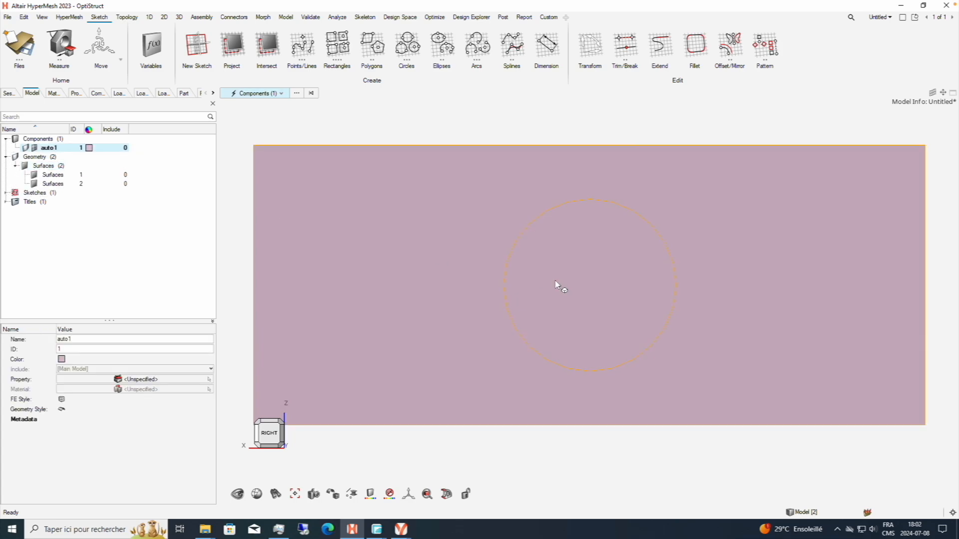
click(41, 176)
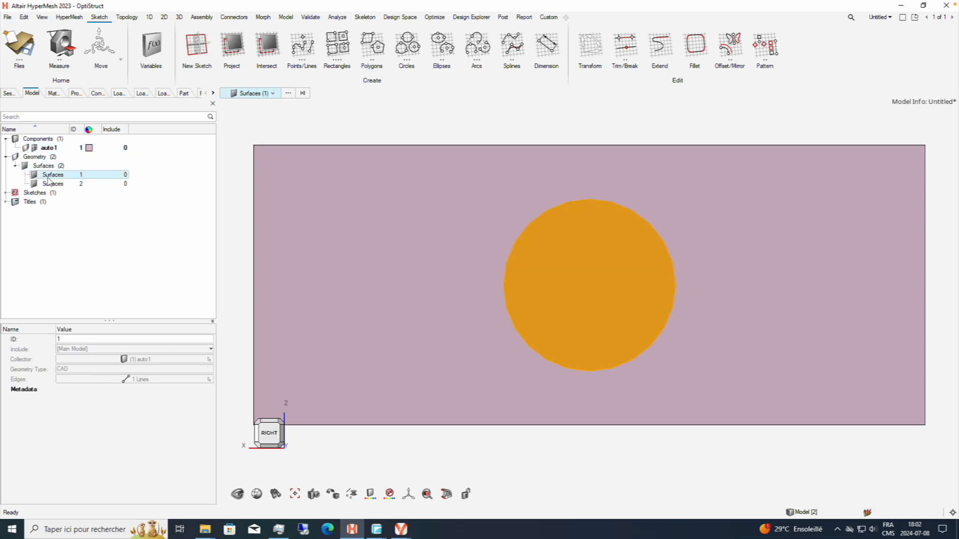
click(50, 184)
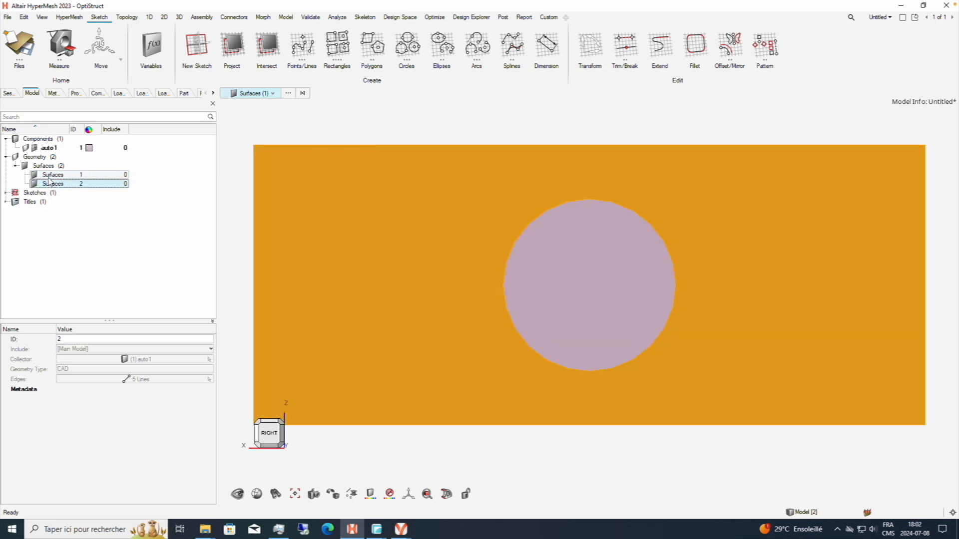
click(49, 177)
right_click(50, 181)
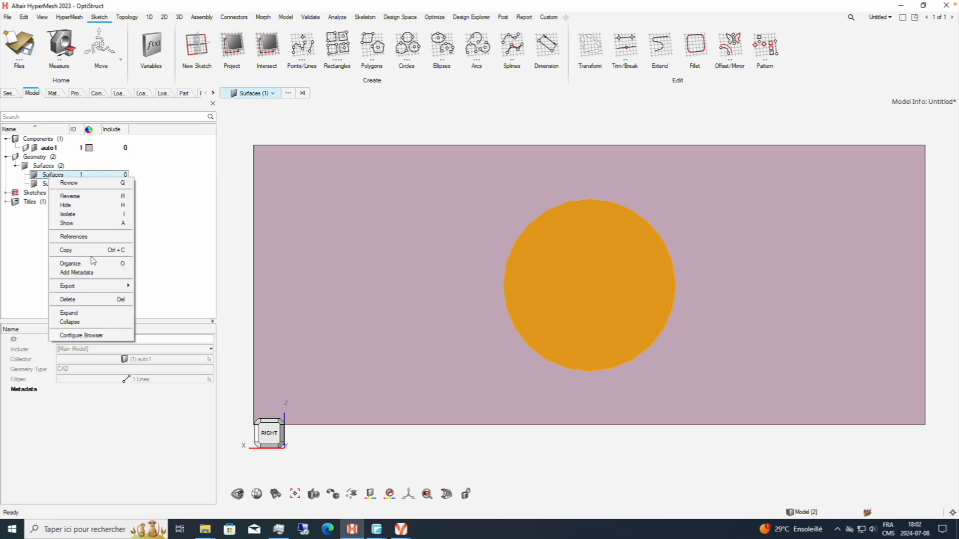
click(92, 300)
ctrl+drag(574, 350, 461, 240)
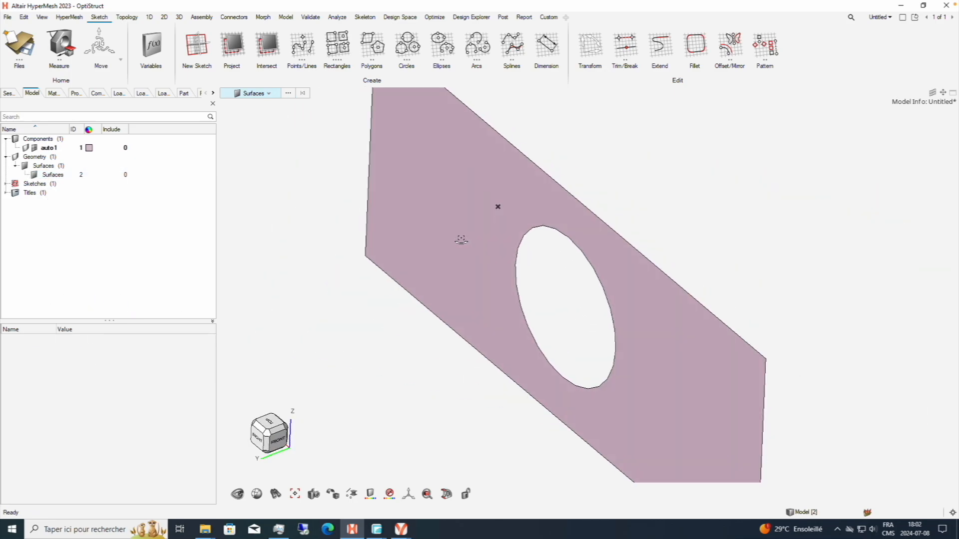
scroll(529, 272, down, 5)
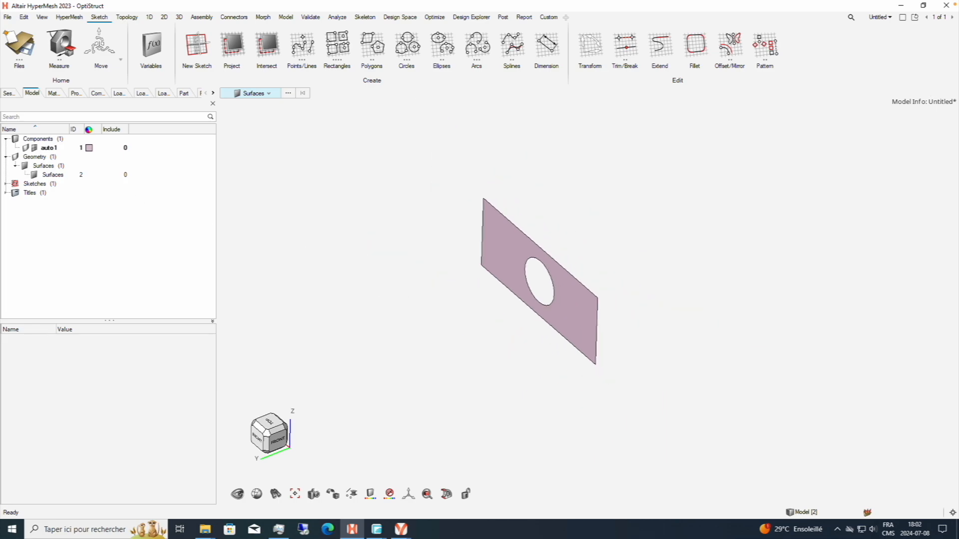
right_click(60, 232)
click(90, 219)
Mesh the plate surface with 2D elements of size 2.00 and leave the meshing tool.
click(164, 18)
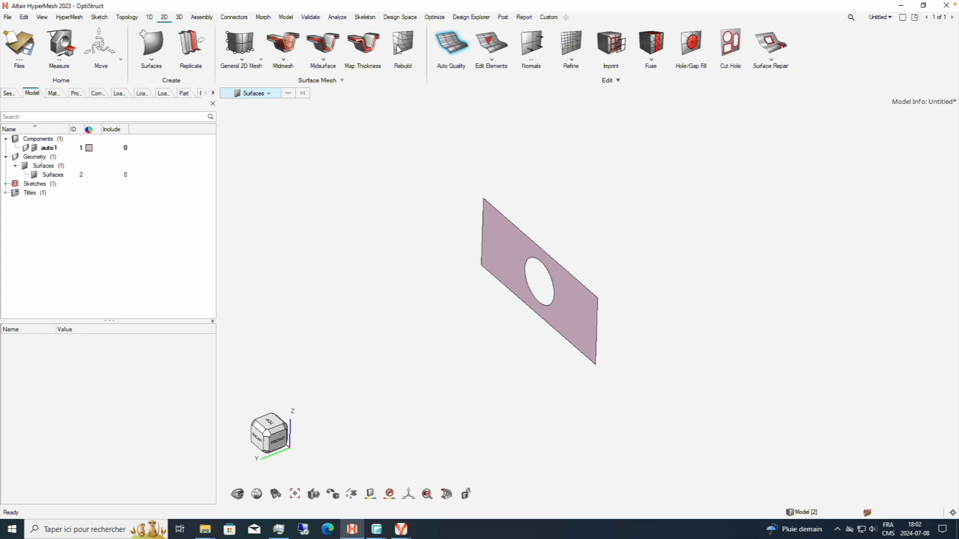
click(239, 48)
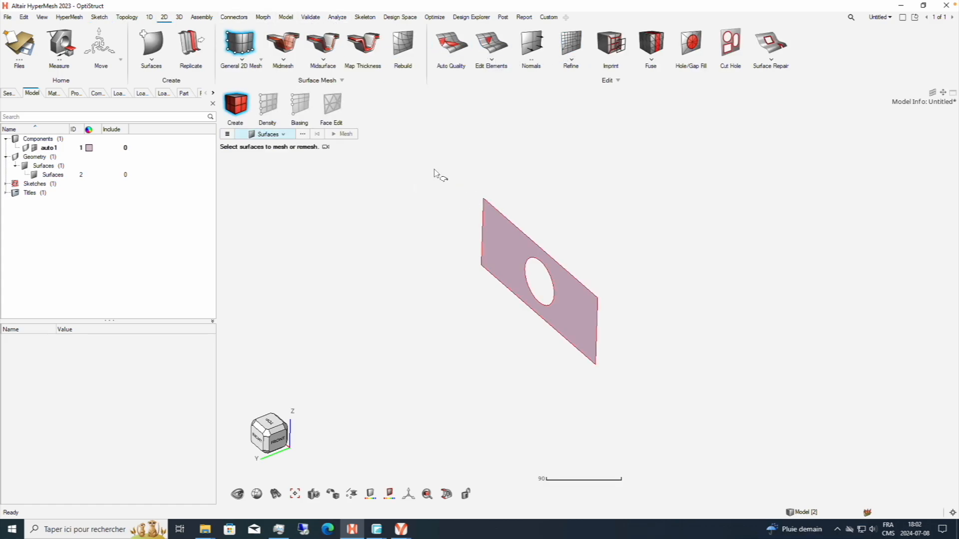
drag(424, 160, 635, 397)
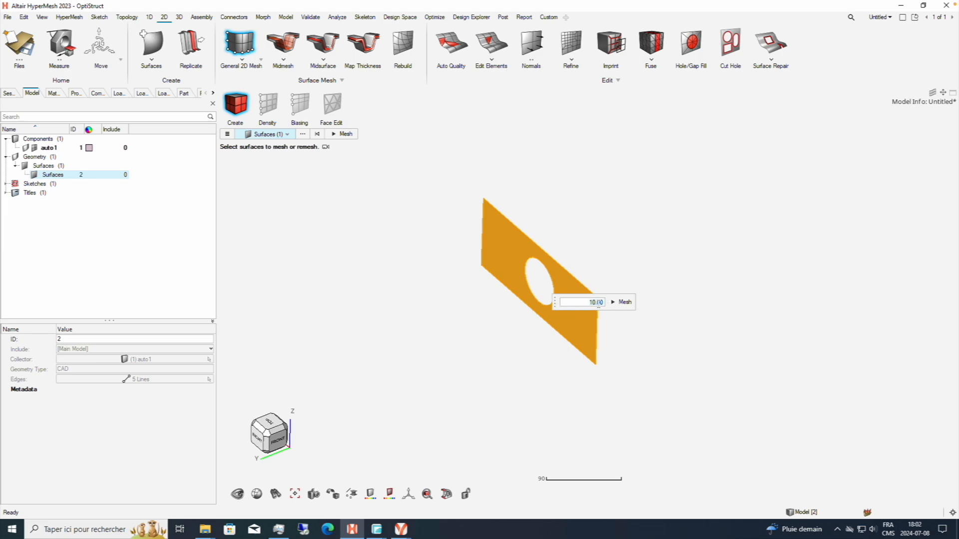
text(2.0)
click(623, 302)
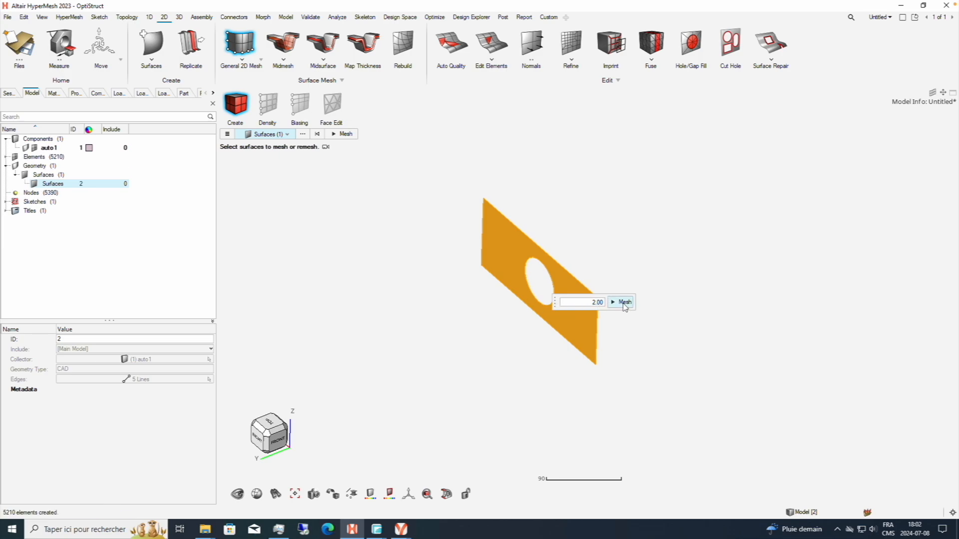
scroll(568, 306, up, 3)
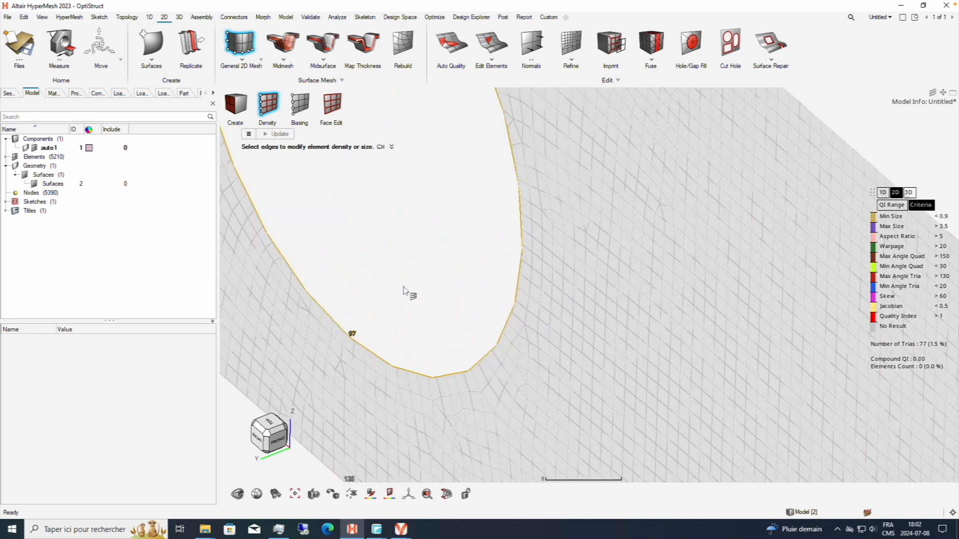
scroll(310, 338, up, 4)
click(268, 435)
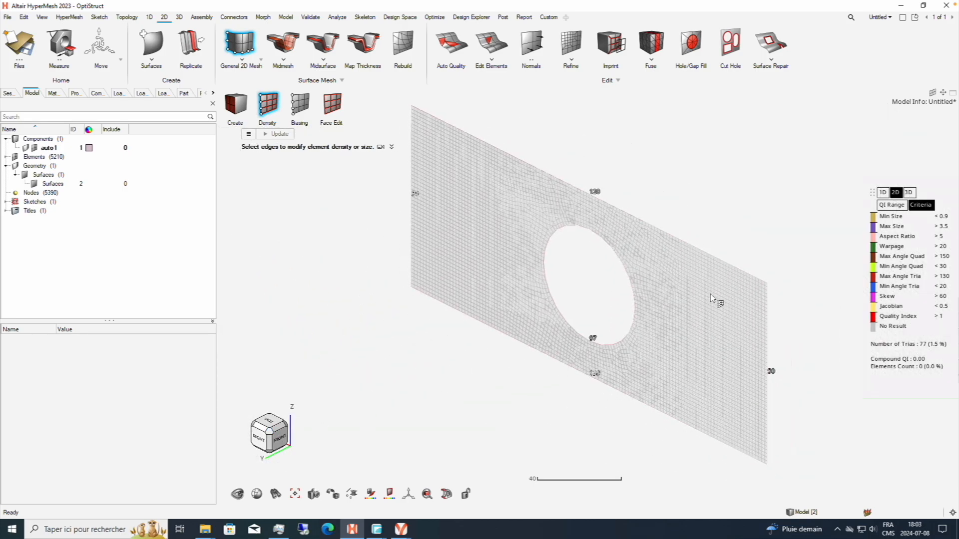
right_click(705, 220)
click(691, 218)
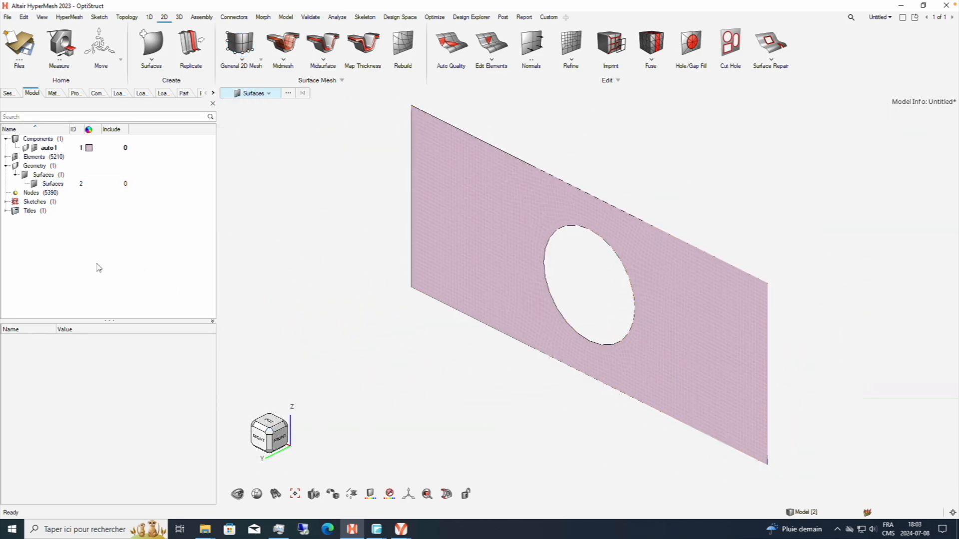
Create a new MAT1 material and set its Young's modulus E to 210000.
right_click(63, 233)
mouse_move(85, 241)
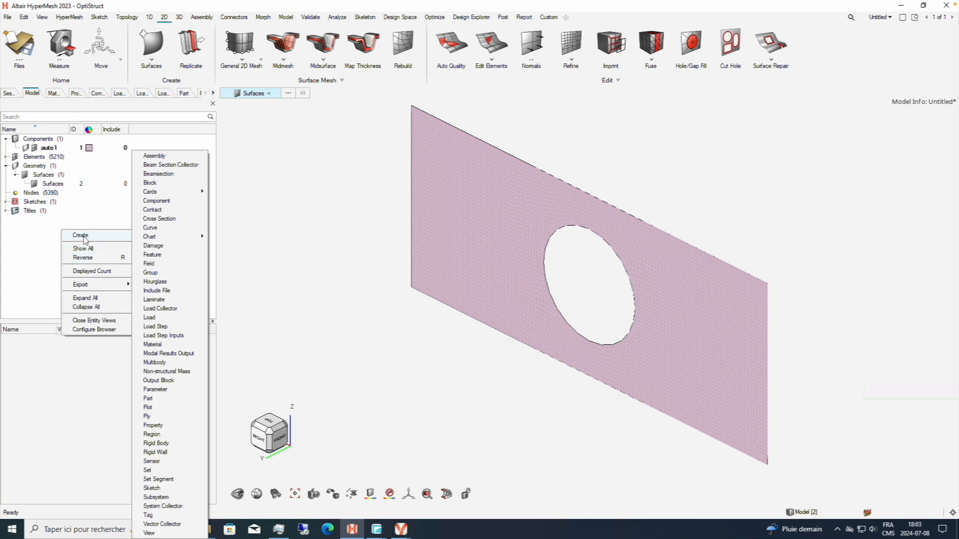
click(156, 345)
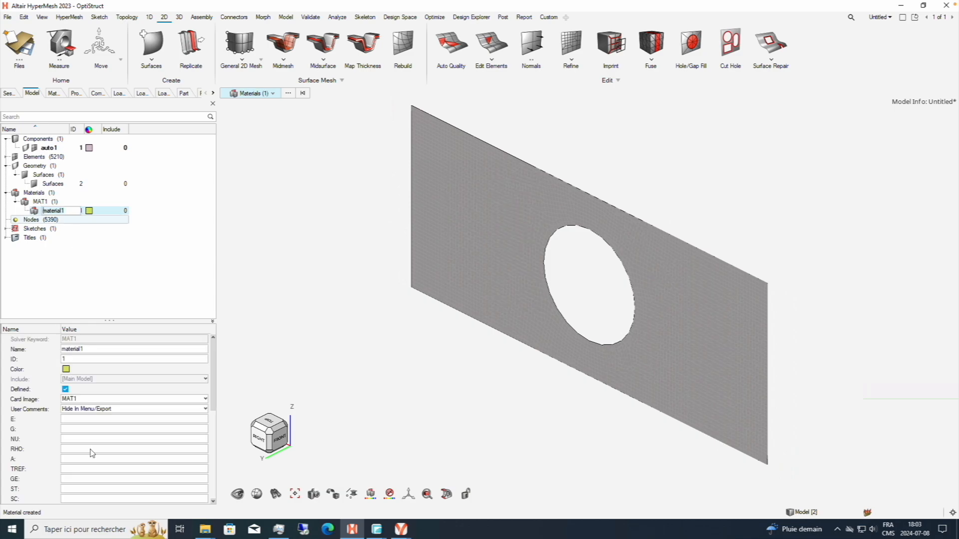
click(85, 419)
text(210000.0)
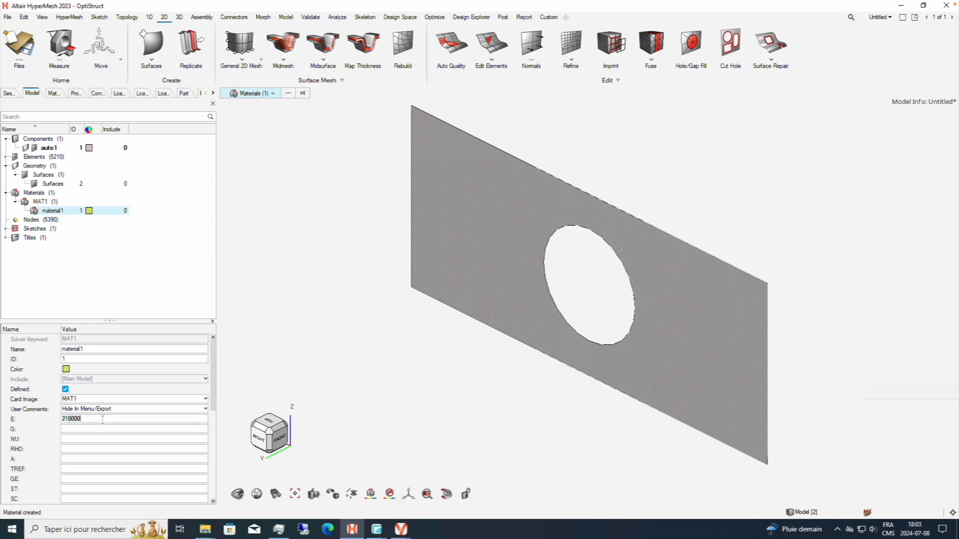
Set the material's Poisson's ratio NU to 0.3 and its density RHO to 7.85e-09.
click(90, 430)
text(80769.2)
click(91, 438)
text(0.3)
click(91, 449)
text(7.85e-09)
key(Return)
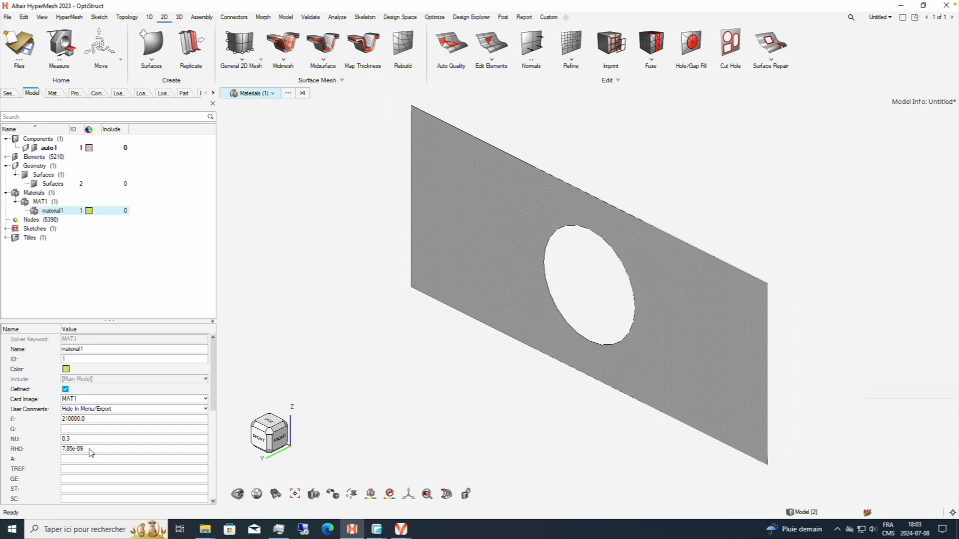
click(84, 263)
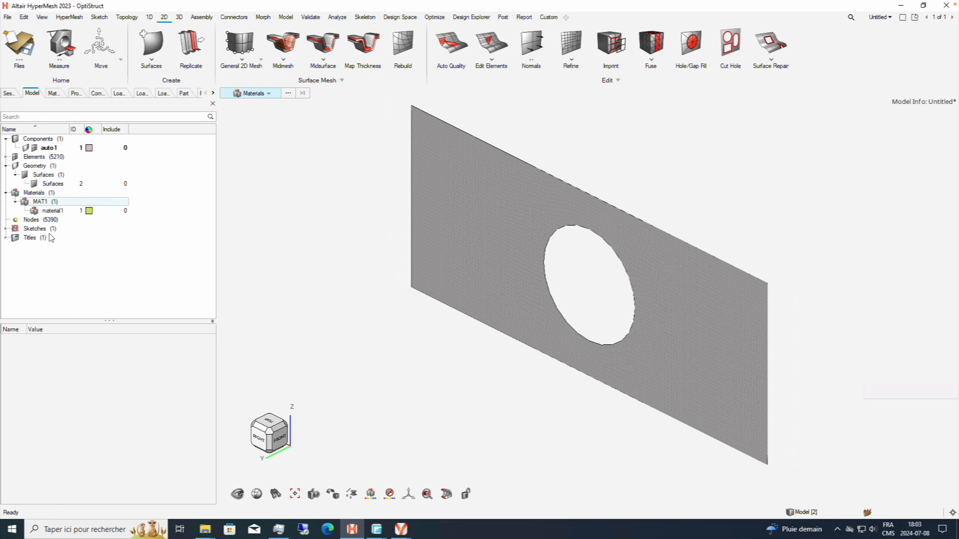
Create a new PSHELL property and set its thickness T to 1.0.
right_click(41, 273)
click(92, 278)
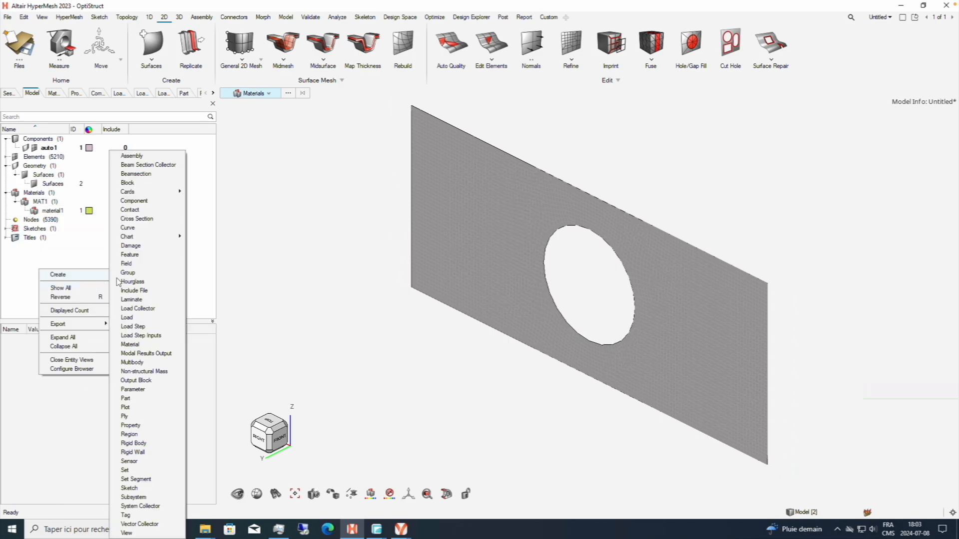
click(143, 427)
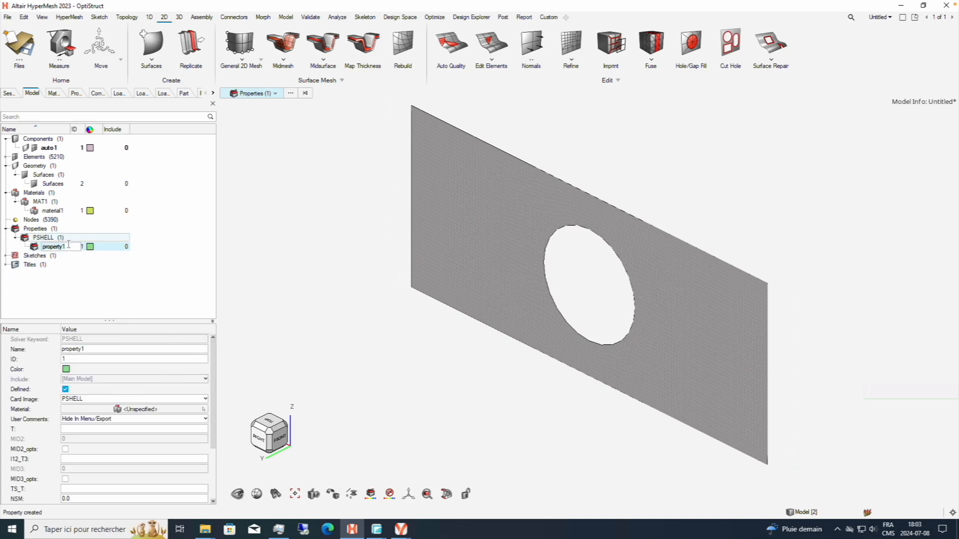
click(92, 430)
text(1.0)
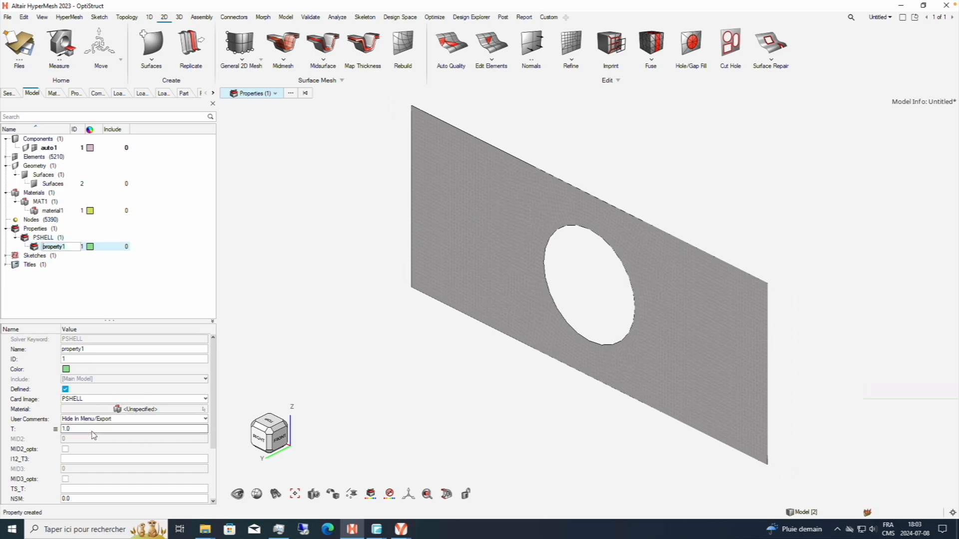
click(96, 431)
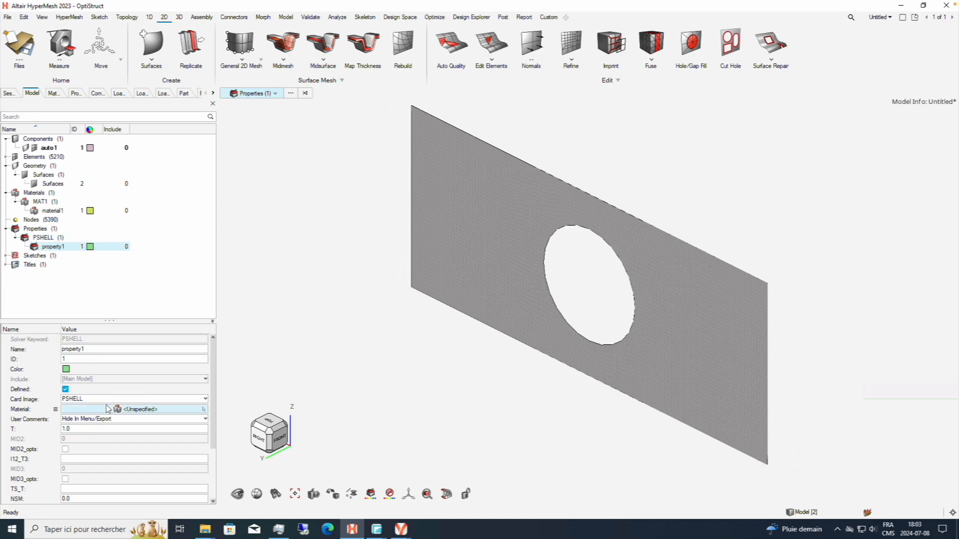
Assign material1 as the material of the PSHELL property.
click(109, 410)
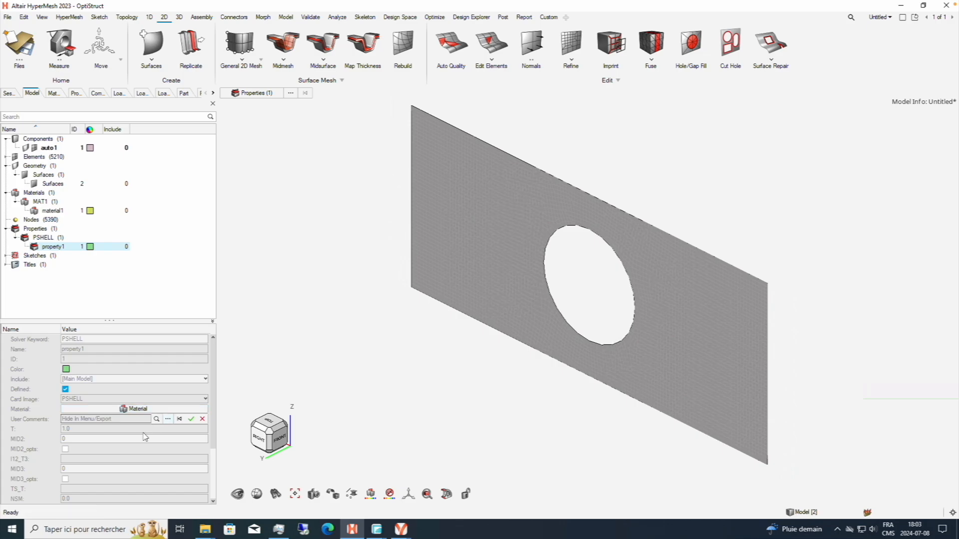
click(168, 419)
click(90, 413)
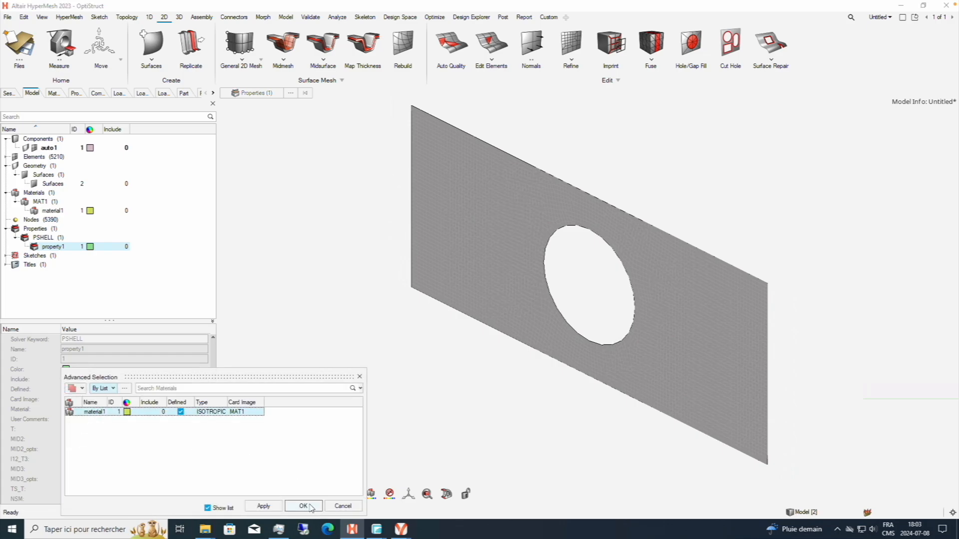
click(304, 506)
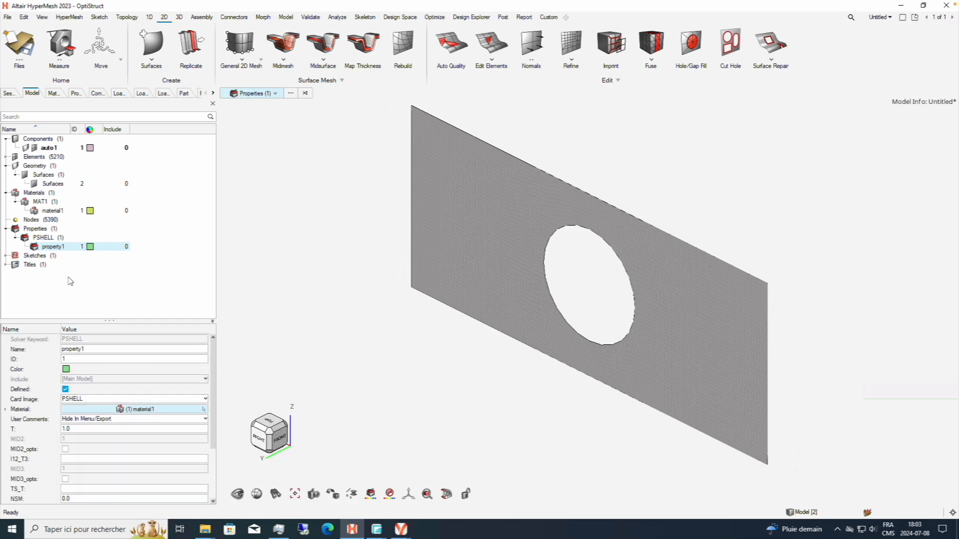
Rename the auto1 component to plaquetroue and assign property1 to it.
click(48, 148)
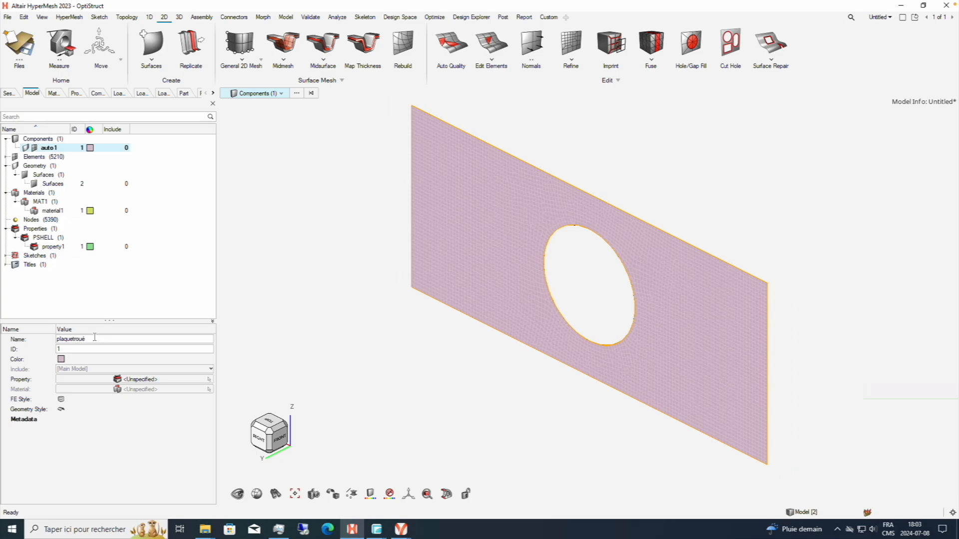
click(178, 379)
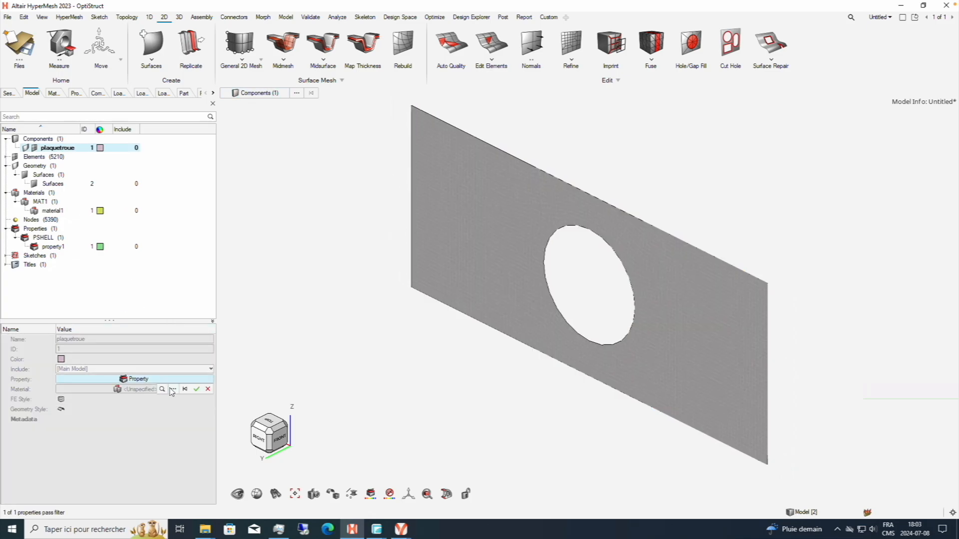
click(173, 390)
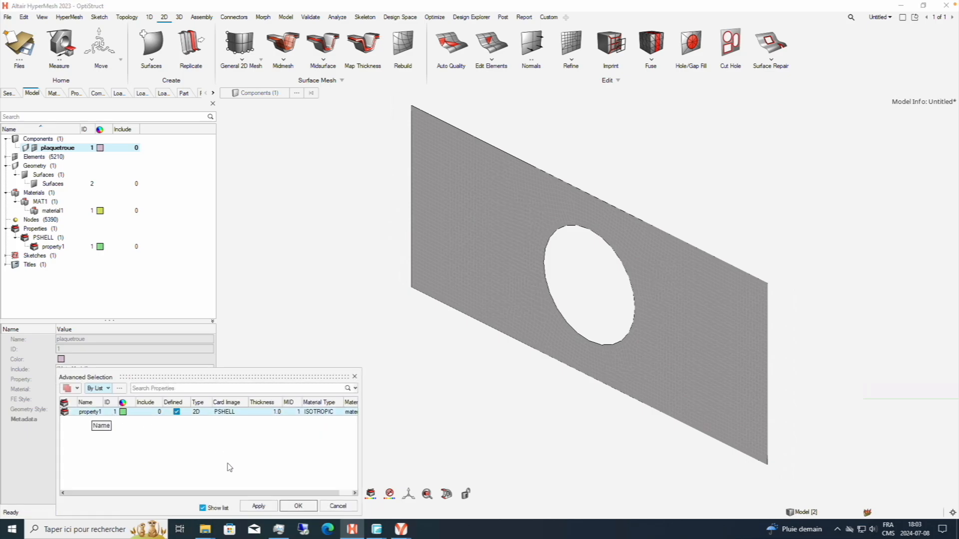
click(227, 411)
click(298, 506)
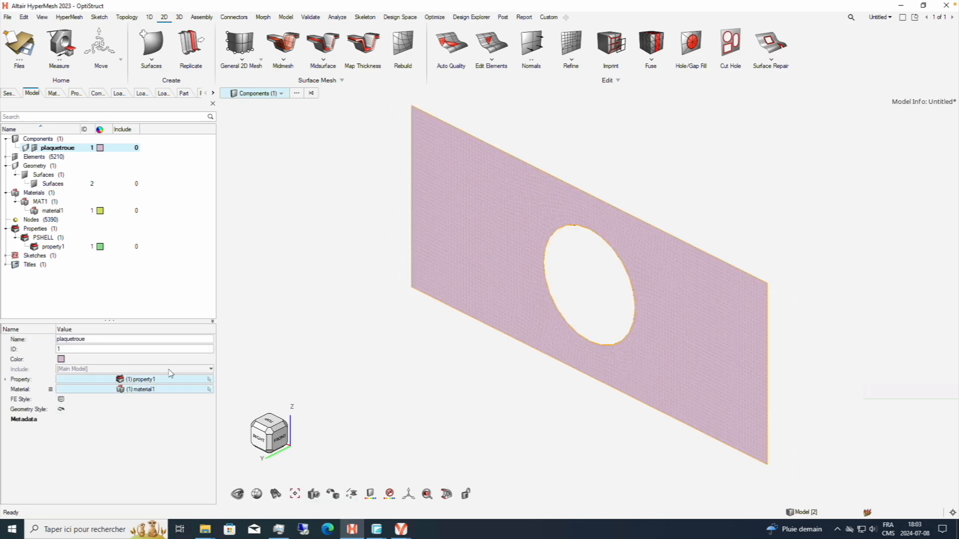
click(64, 300)
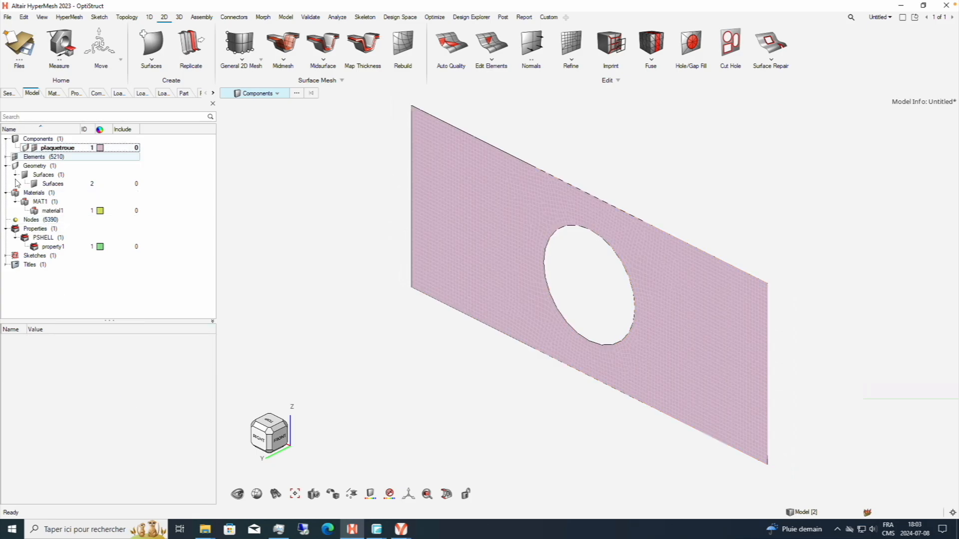
click(724, 274)
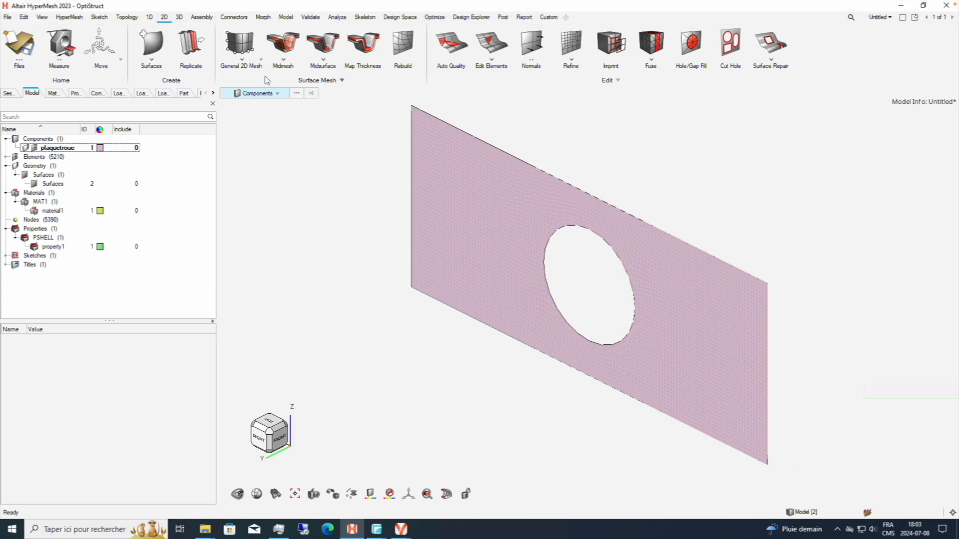
Create a new load collector for the constraints and name it SPCS.
click(285, 18)
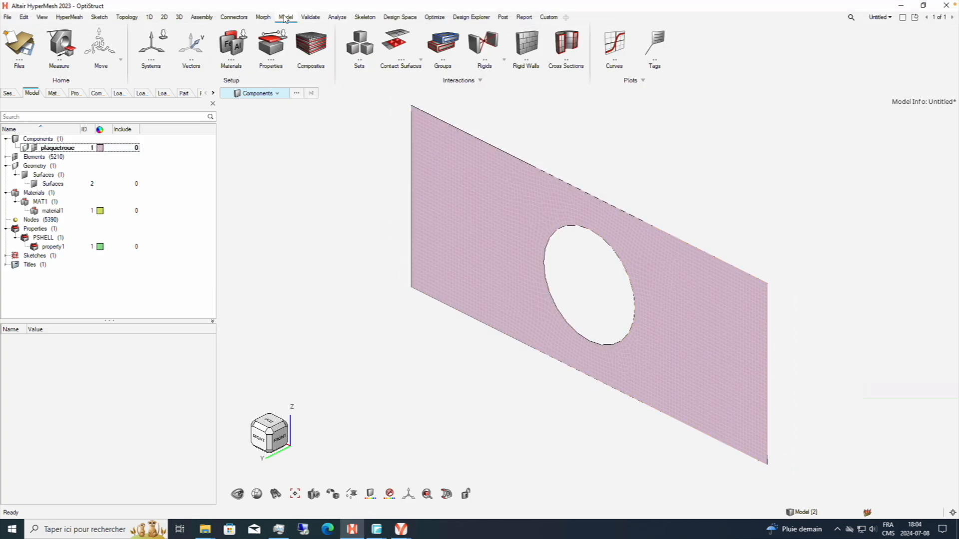
click(400, 17)
click(364, 17)
click(337, 18)
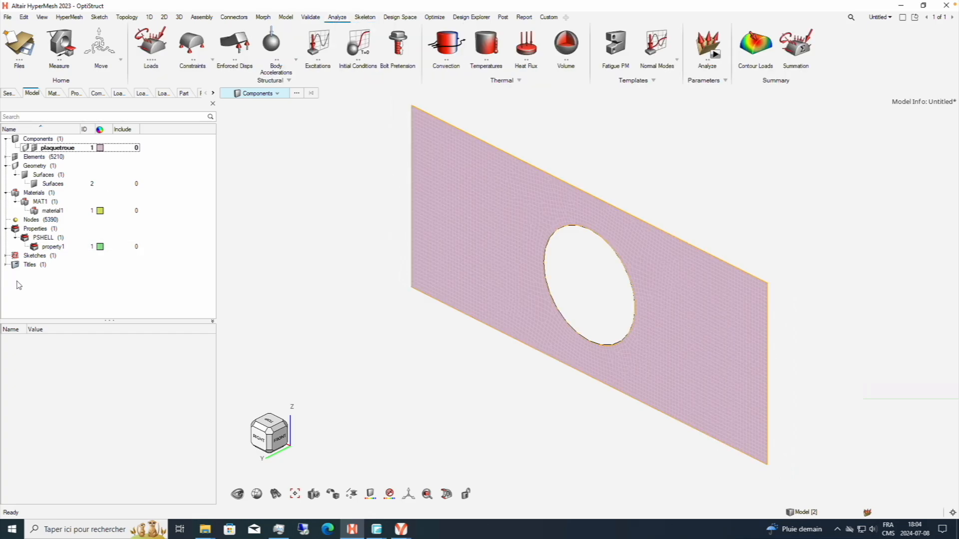
right_click(39, 287)
mouse_move(47, 291)
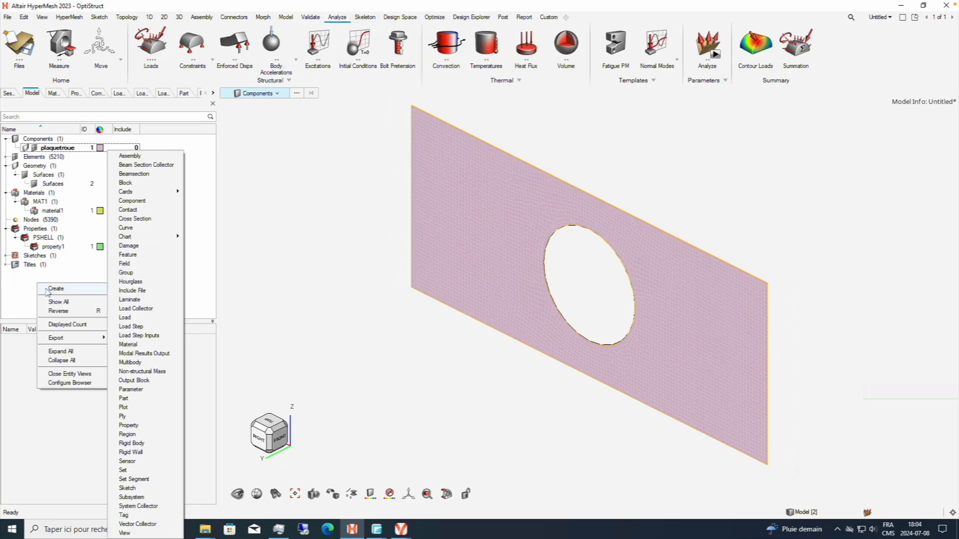
click(137, 309)
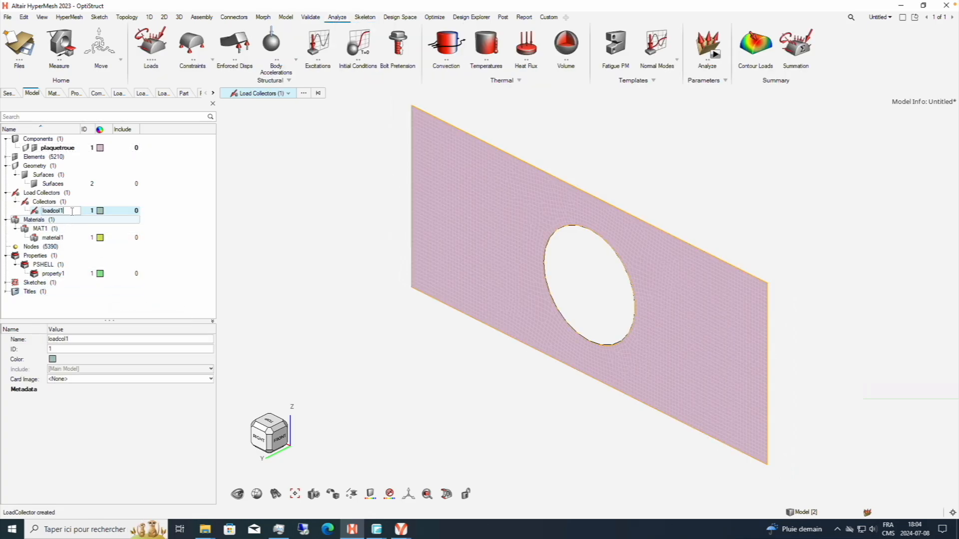
text(SPCS)
key(Return)
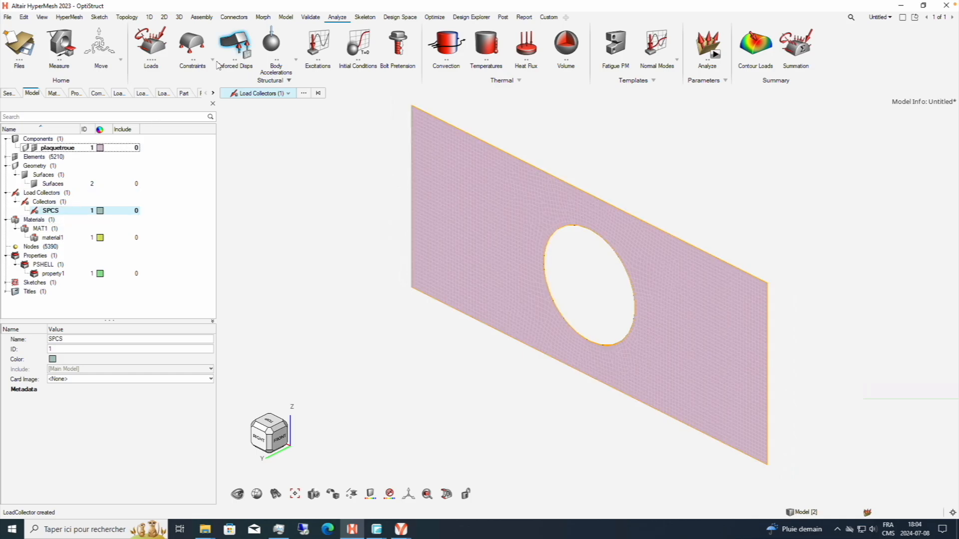
Start an SPC constraint and select all nodes along the plate's left short edge, using By Edge selection.
click(194, 49)
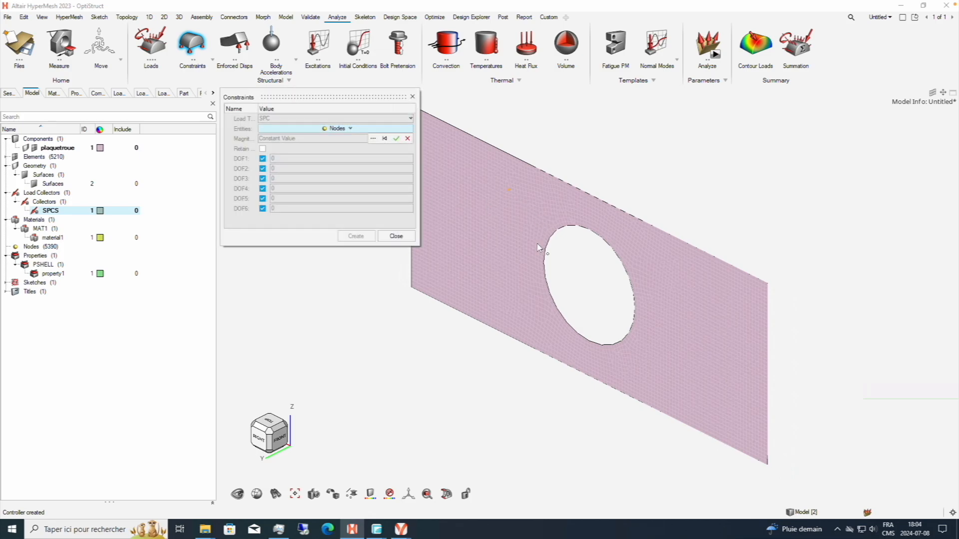
middle_drag(580, 318, 702, 301)
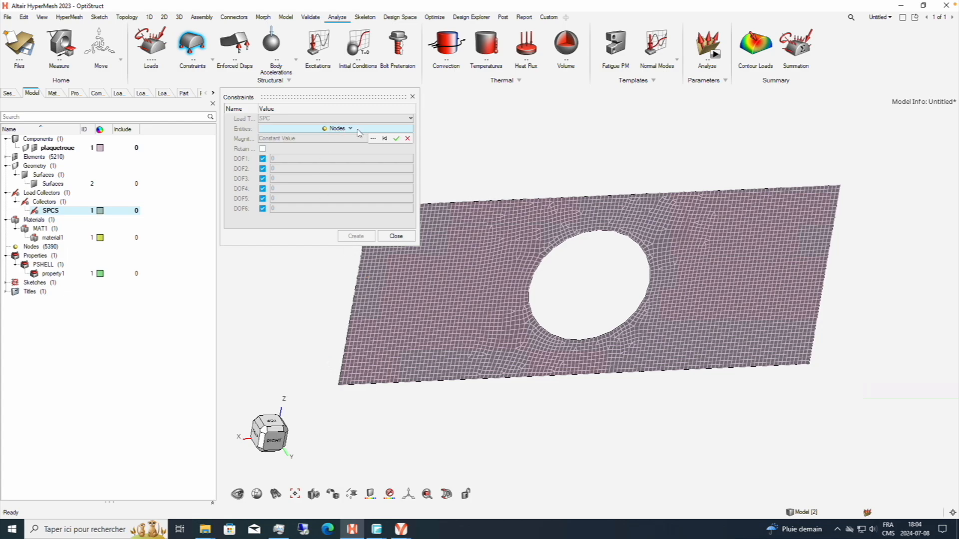
click(373, 137)
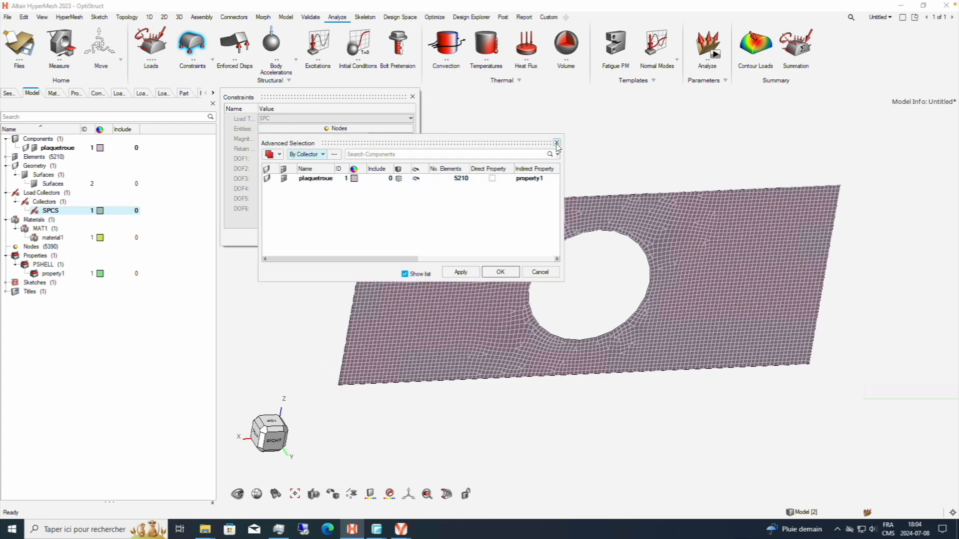
click(557, 142)
right_drag(475, 293, 594, 298)
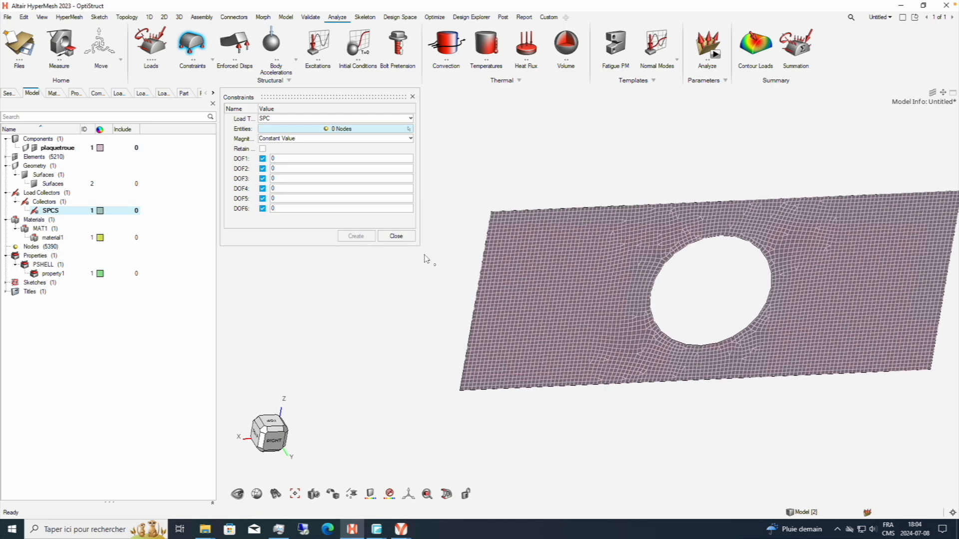
click(340, 129)
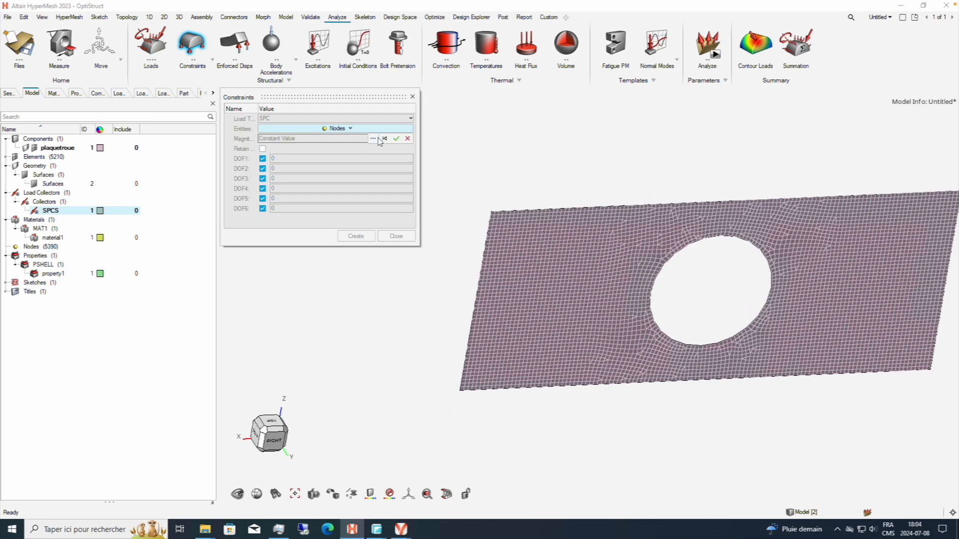
click(378, 139)
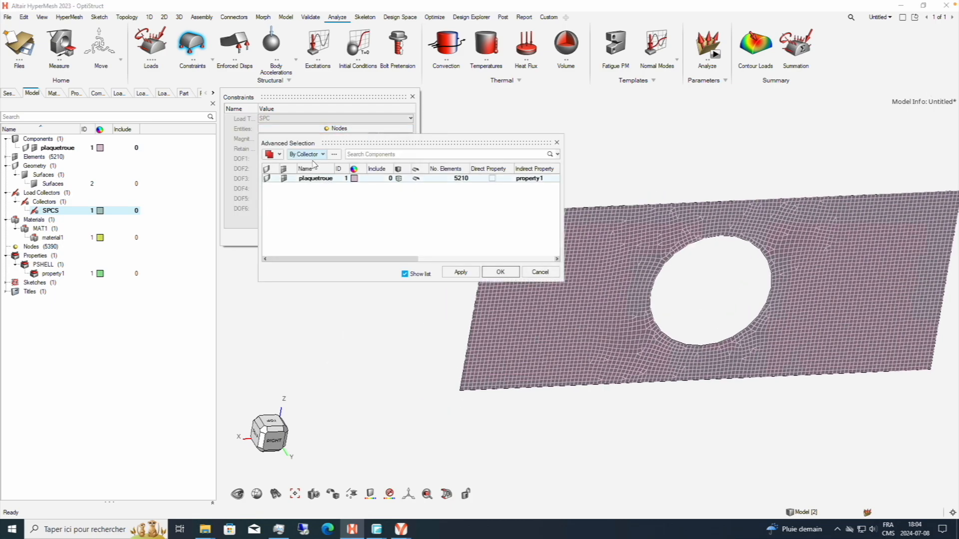
click(312, 154)
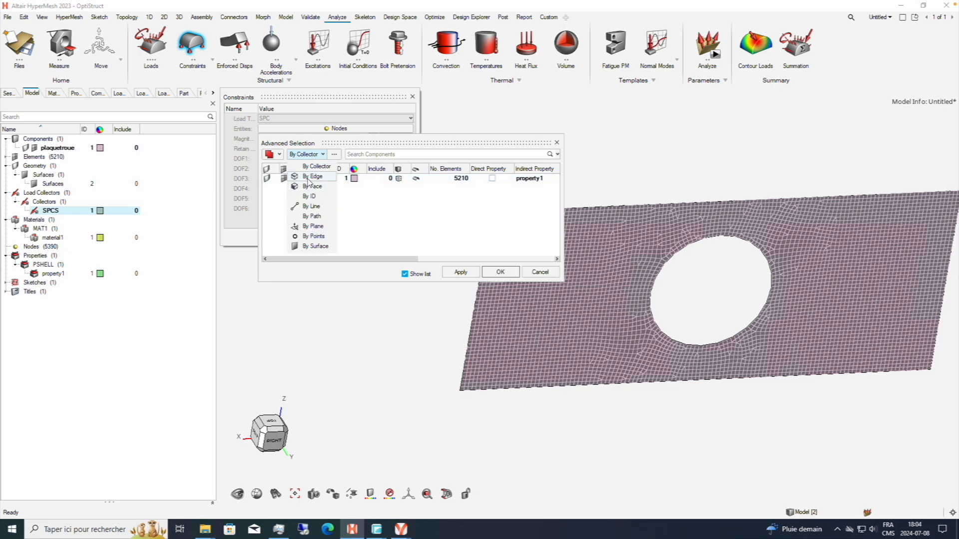
click(312, 177)
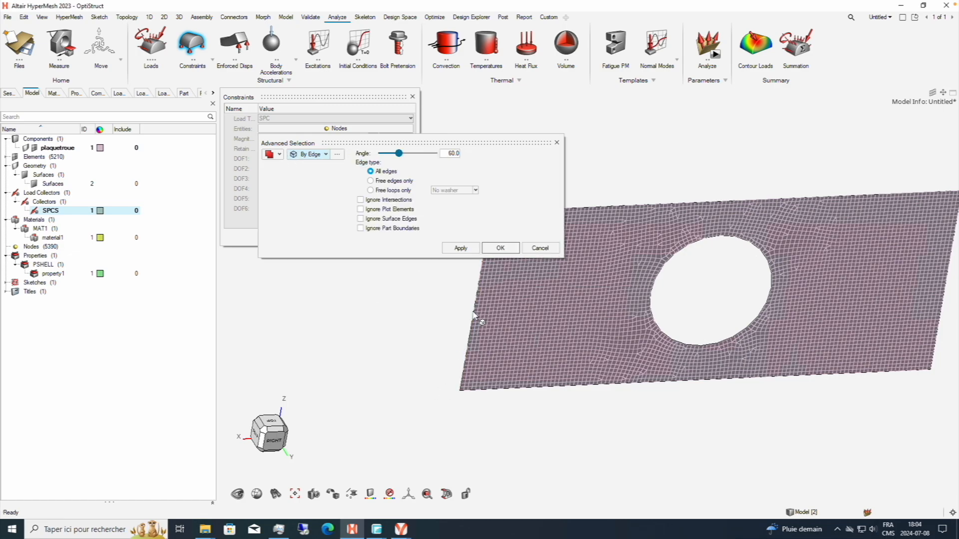
click(485, 282)
click(500, 248)
scroll(483, 286, up, 3)
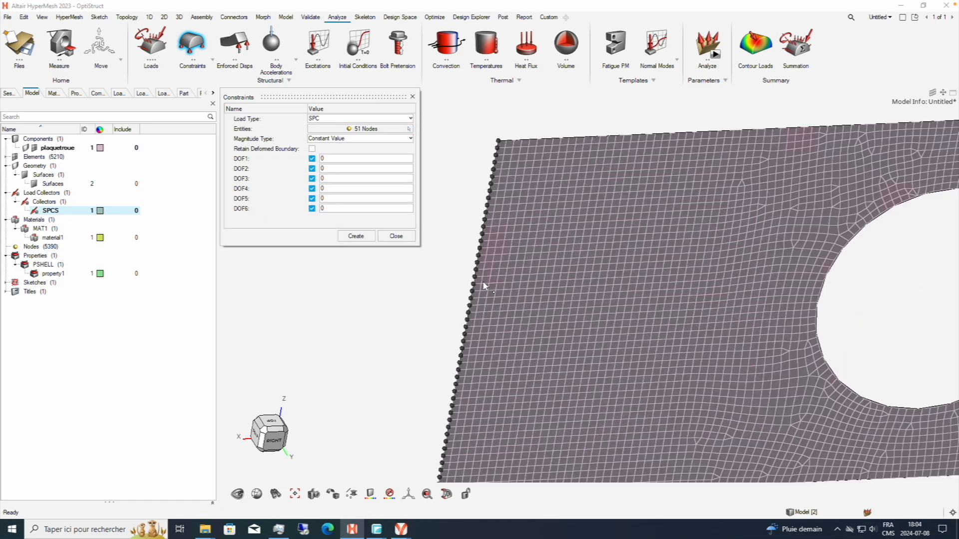
Create the SPC constraints on the selected nodes with DOF1 to DOF6 fixed at 0 and leave the constraint tool.
click(356, 236)
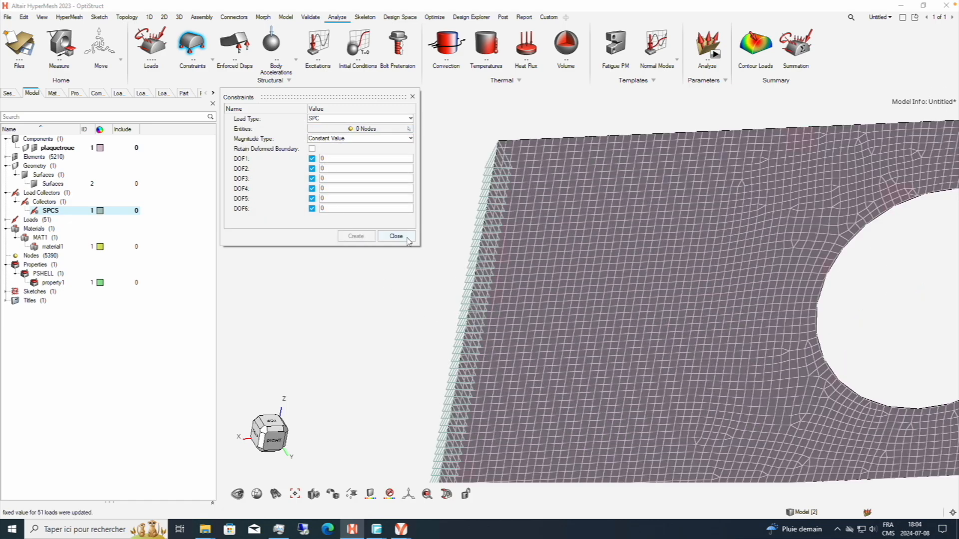
click(396, 236)
ctrl+drag(464, 192, 492, 122)
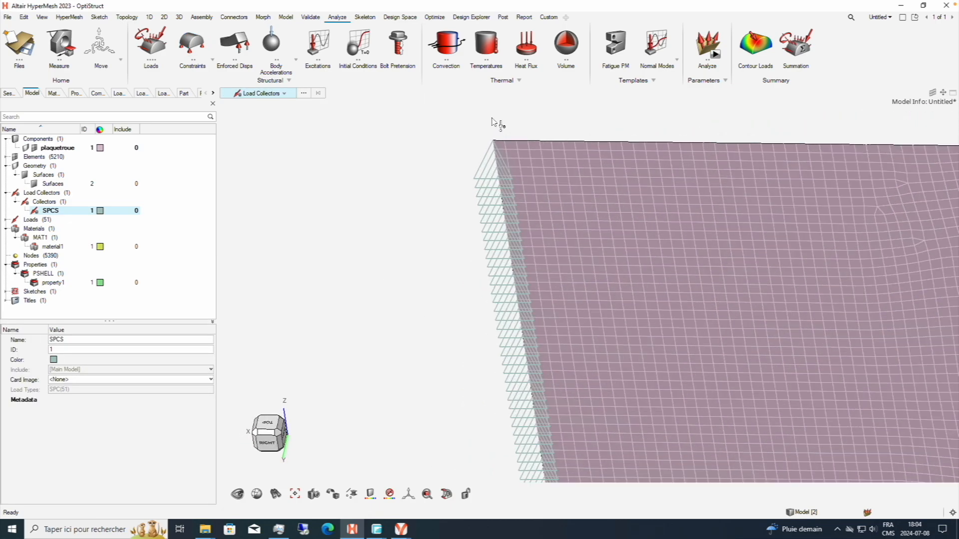
scroll(496, 148, up, 5)
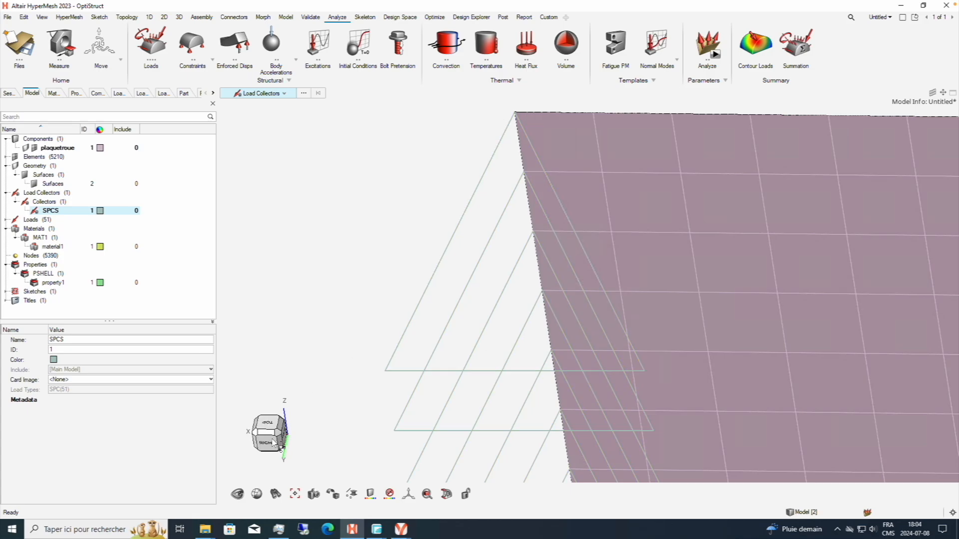
click(273, 444)
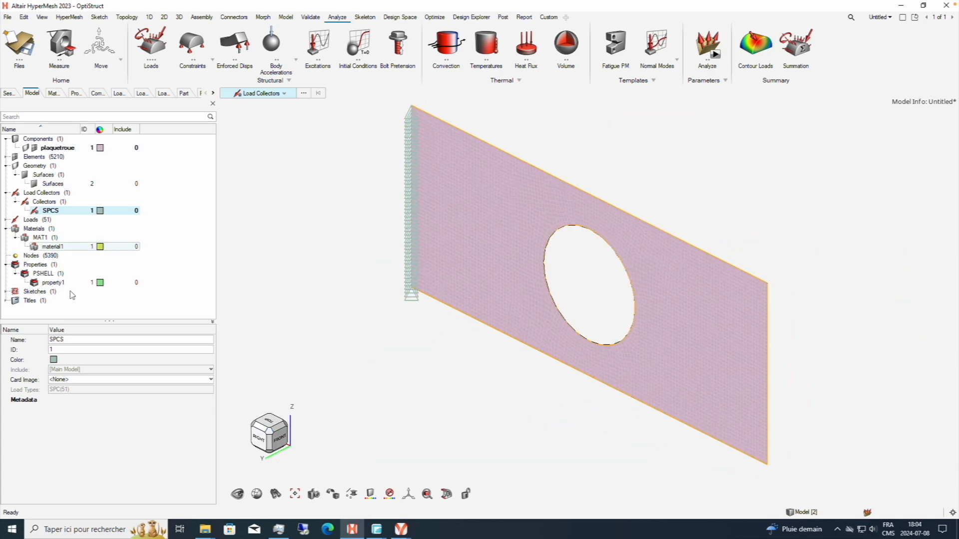
Create a second load collector and name it FORCES.
click(65, 312)
right_click(65, 312)
mouse_move(103, 322)
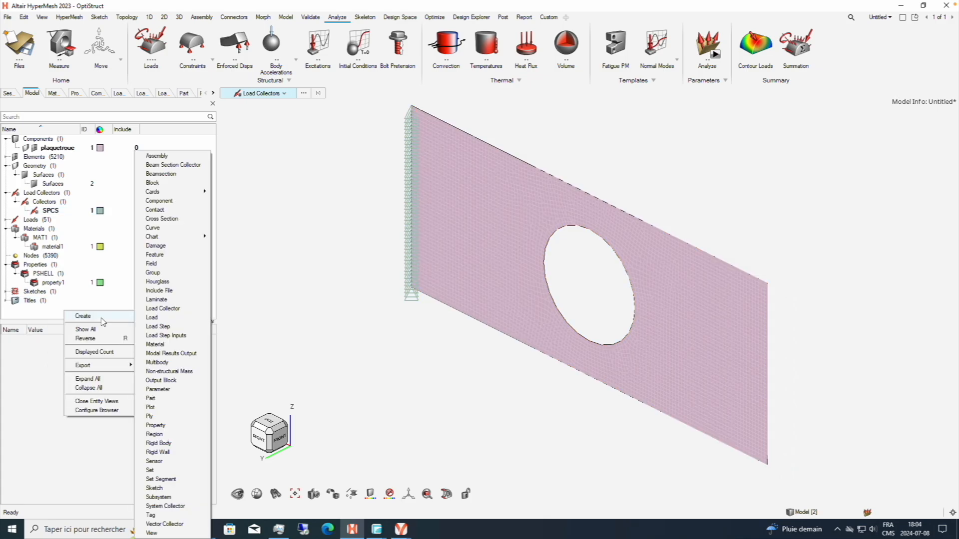
click(162, 310)
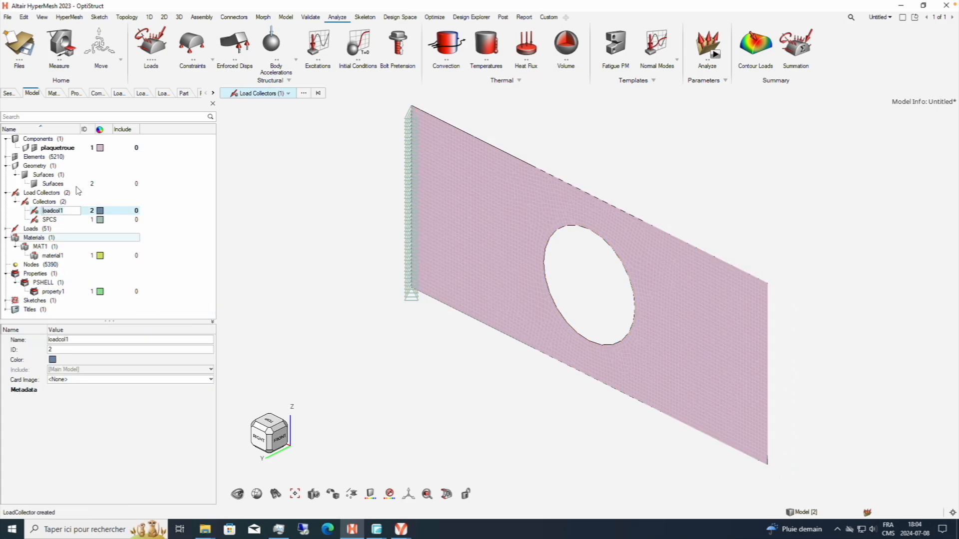
text(F)
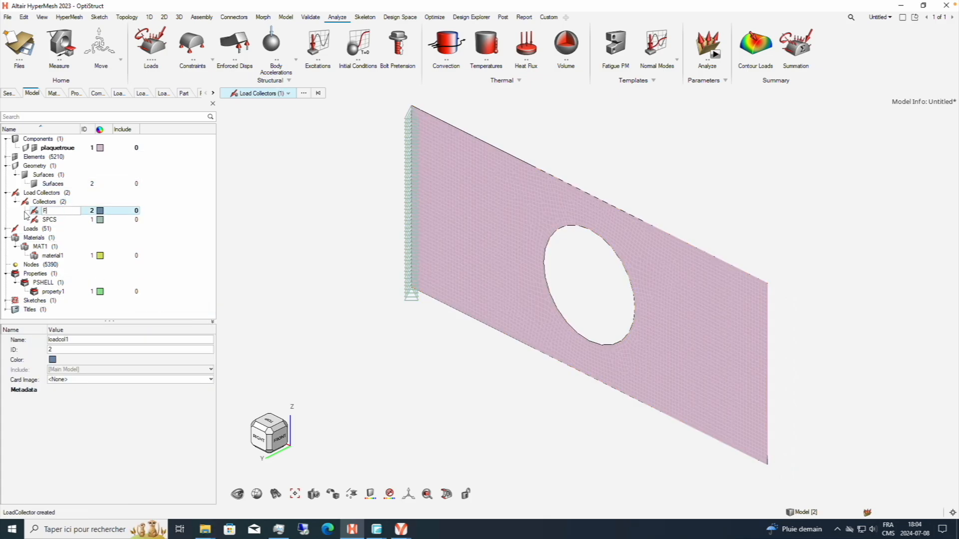
text(ORCES)
key(Return)
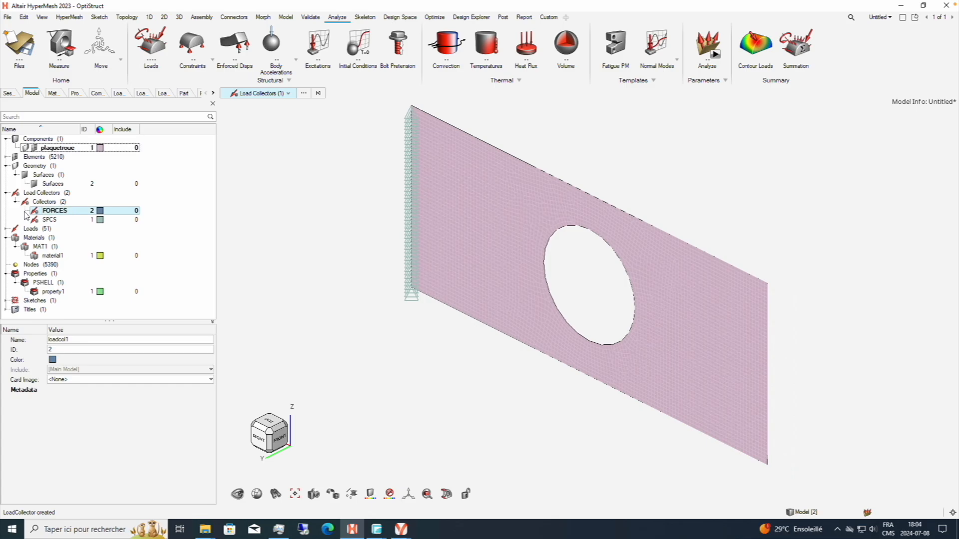
Start a FORCE load and select one node near the middle of the plate's free short edge.
middle_drag(593, 321, 434, 188)
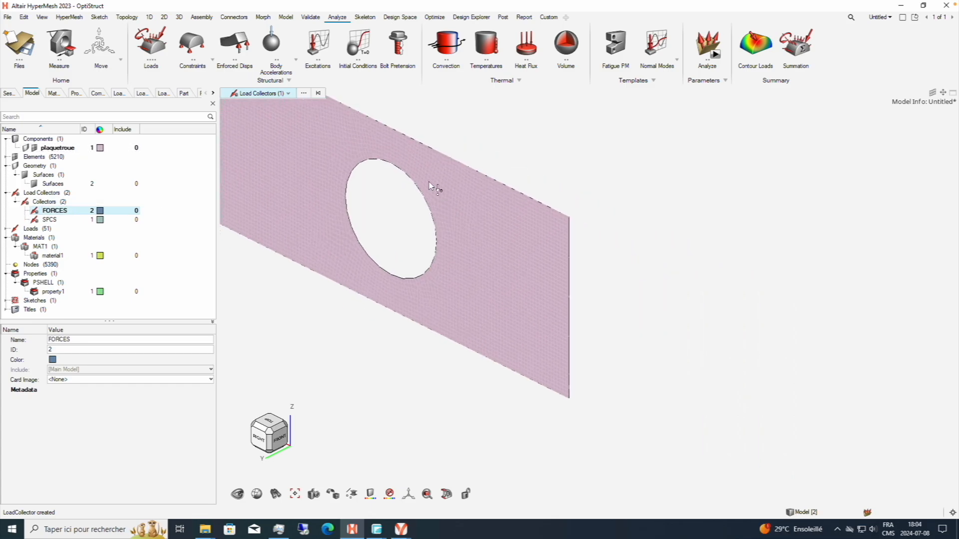
click(170, 37)
right_drag(582, 240, 449, 192)
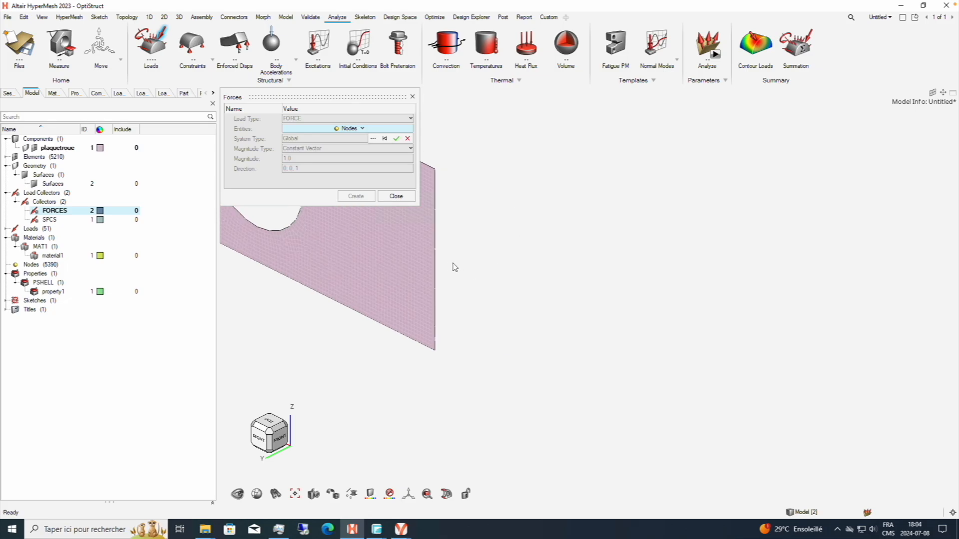
scroll(448, 267, up, 3)
right_drag(459, 259, 484, 267)
scroll(471, 259, up, 2)
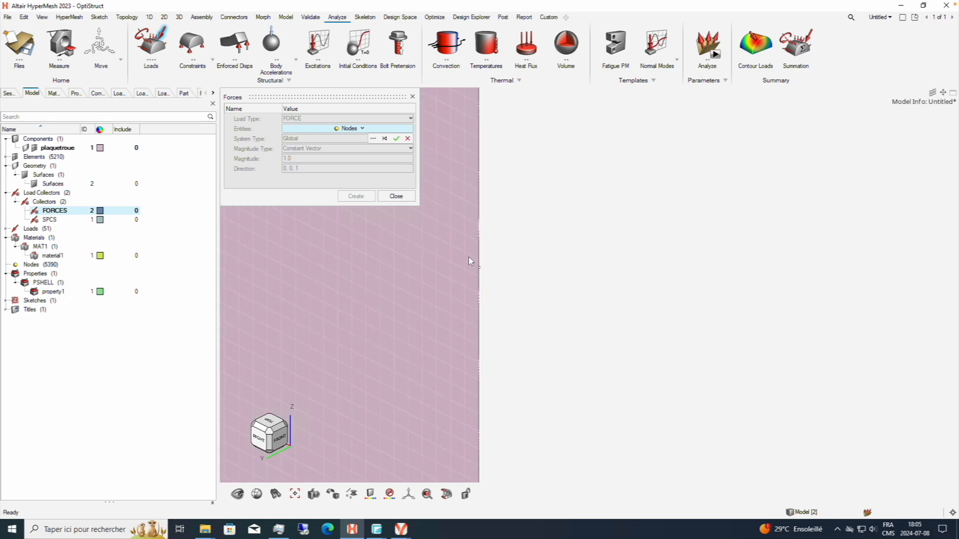
click(477, 272)
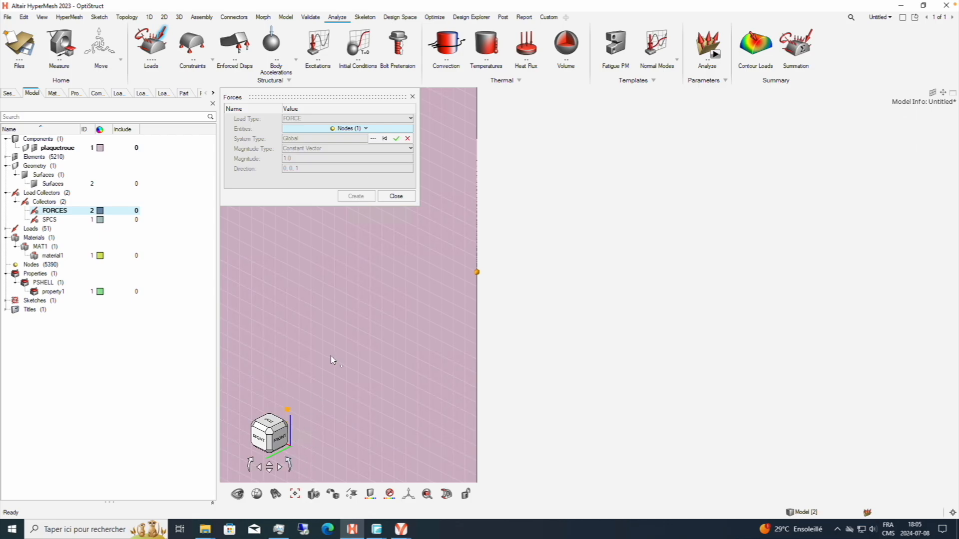
click(395, 139)
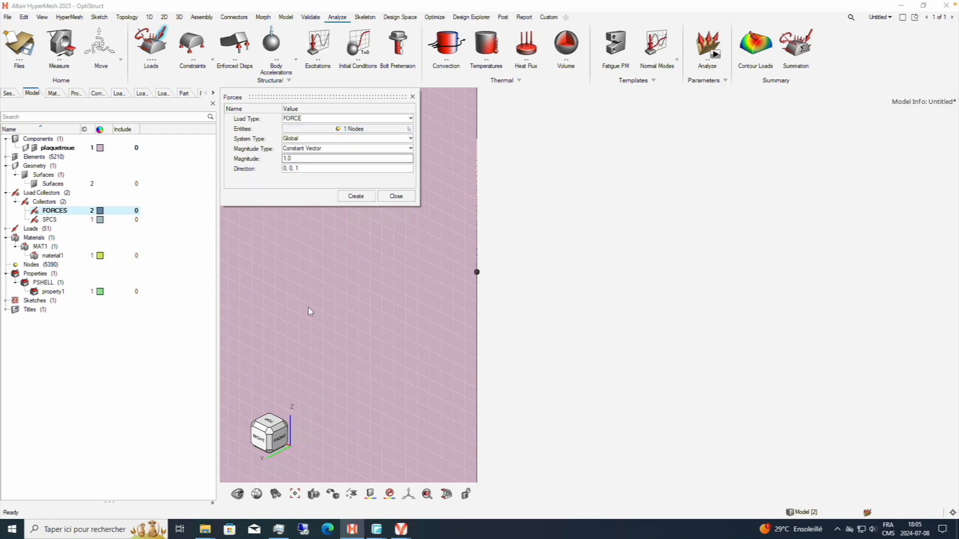
Create the force on the selected node with magnitude -100 along direction 0, 0, 1 and leave the force tool.
click(313, 160)
text(100)
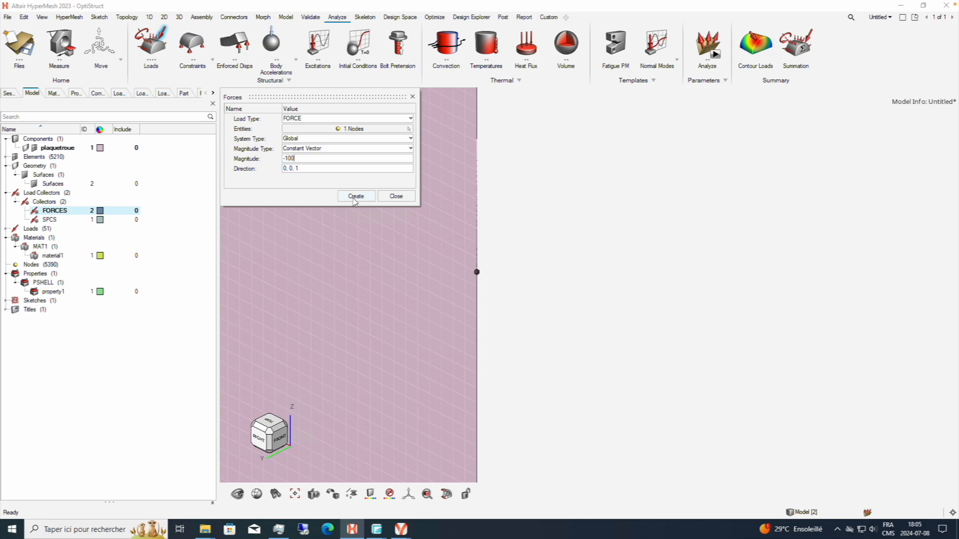
click(354, 197)
click(396, 197)
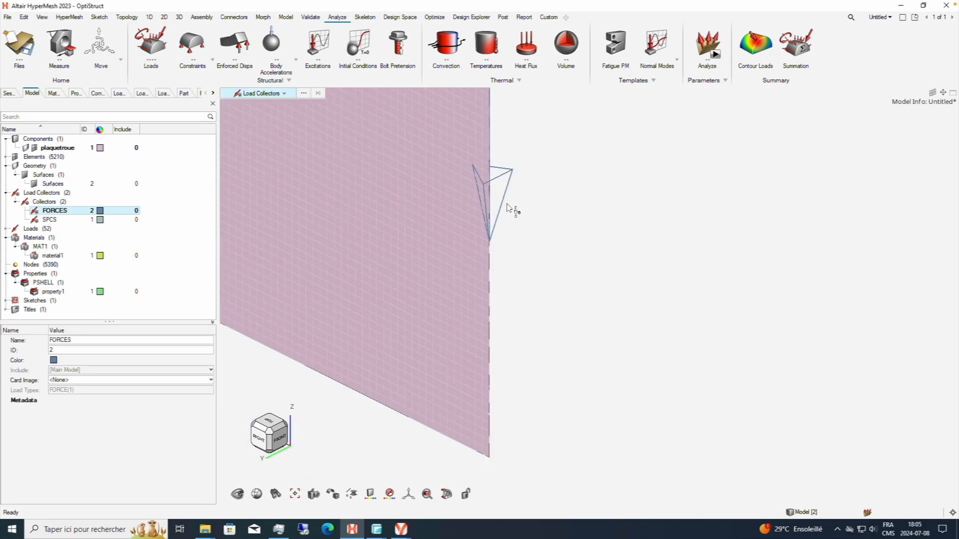
scroll(508, 208, down, 5)
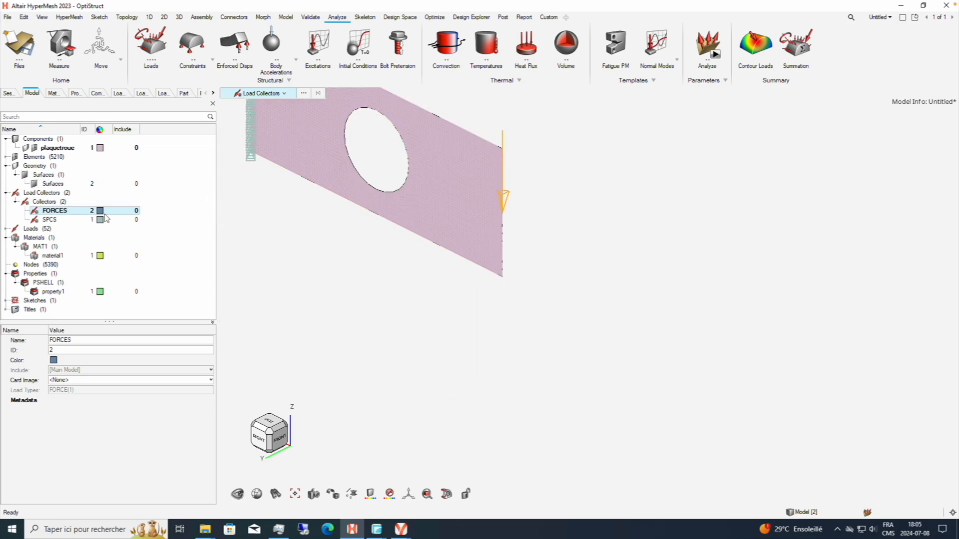
click(100, 210)
click(115, 285)
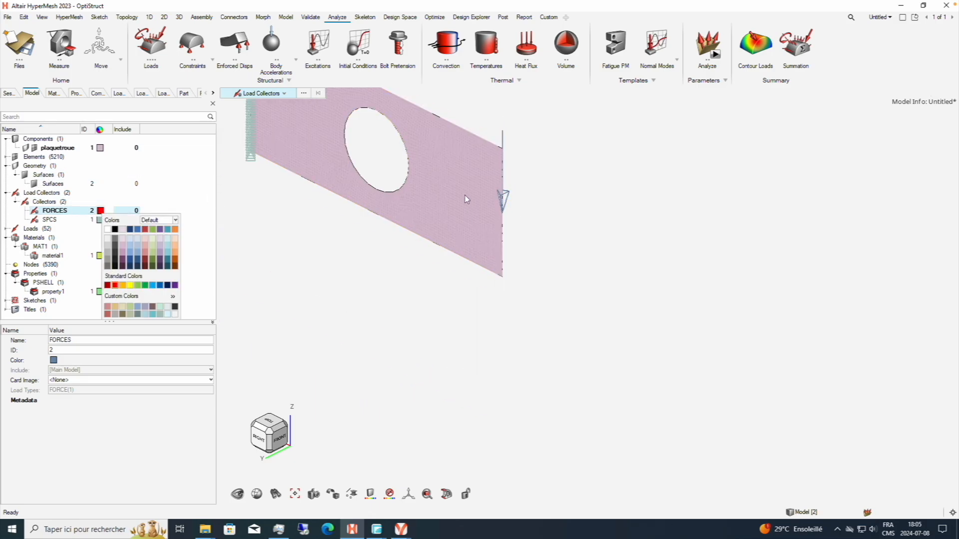
right_click(152, 219)
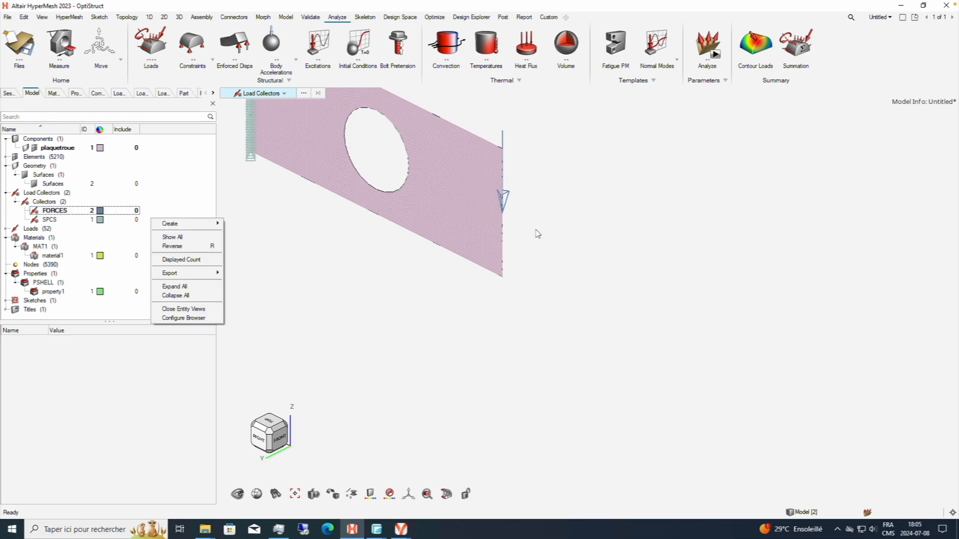
right_click(536, 230)
click(521, 245)
mouse_move(512, 201)
middle_down()
mouse_move(535, 228)
mouse_move(528, 204)
middle_up()
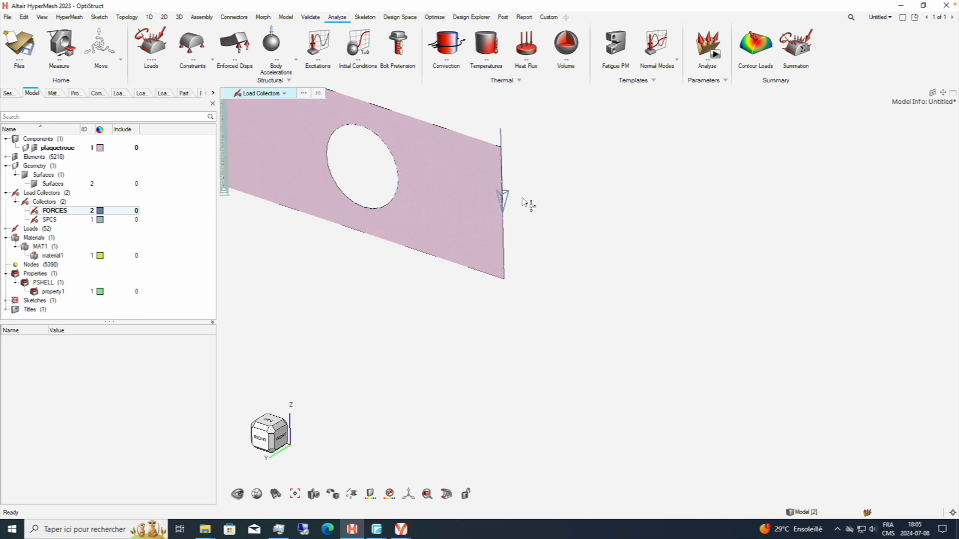
right_drag(528, 204, 571, 244)
Change the display color of the FORCES load collector to red.
click(67, 221)
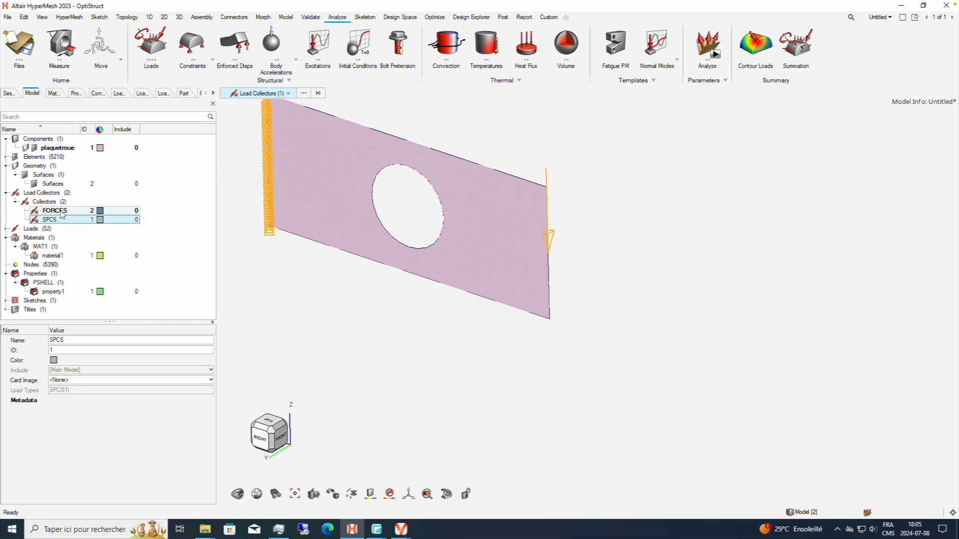
click(64, 211)
click(101, 210)
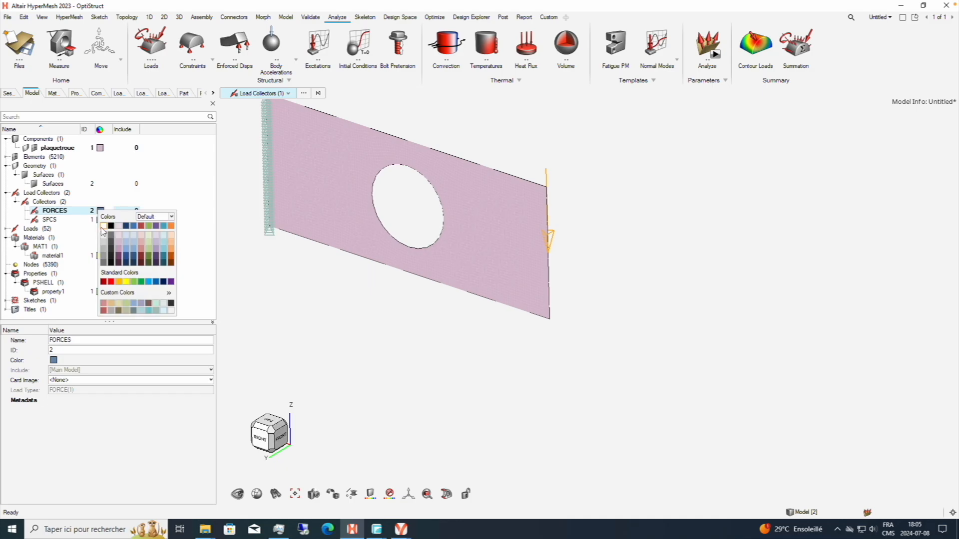
click(111, 282)
click(589, 289)
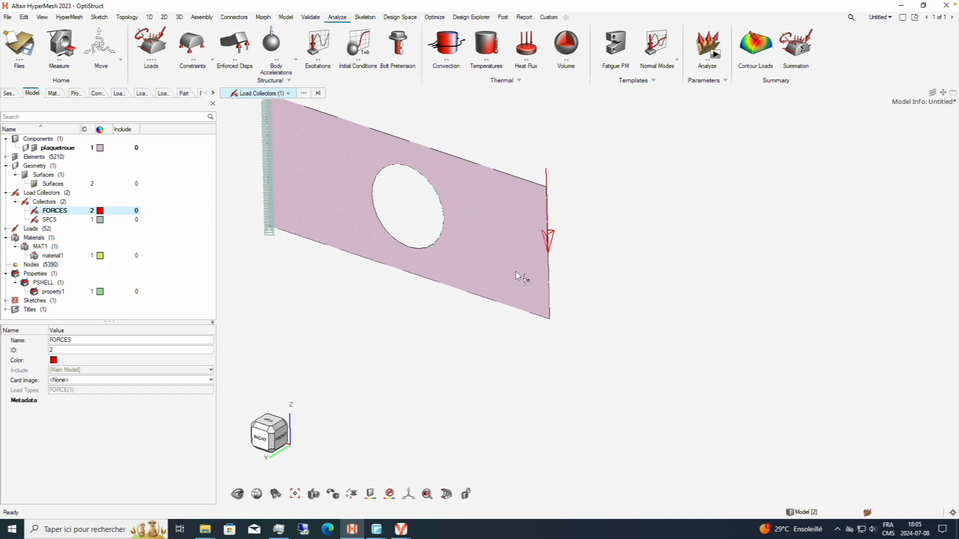
right_drag(614, 276, 619, 291)
scroll(570, 272, up, 5)
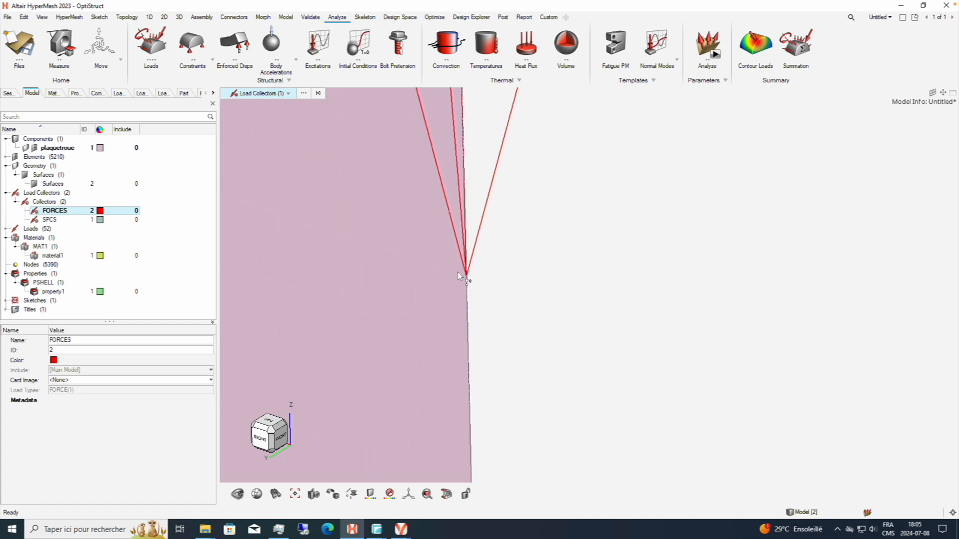
scroll(463, 279, down, 5)
right_drag(526, 300, 662, 319)
right_drag(518, 257, 551, 296)
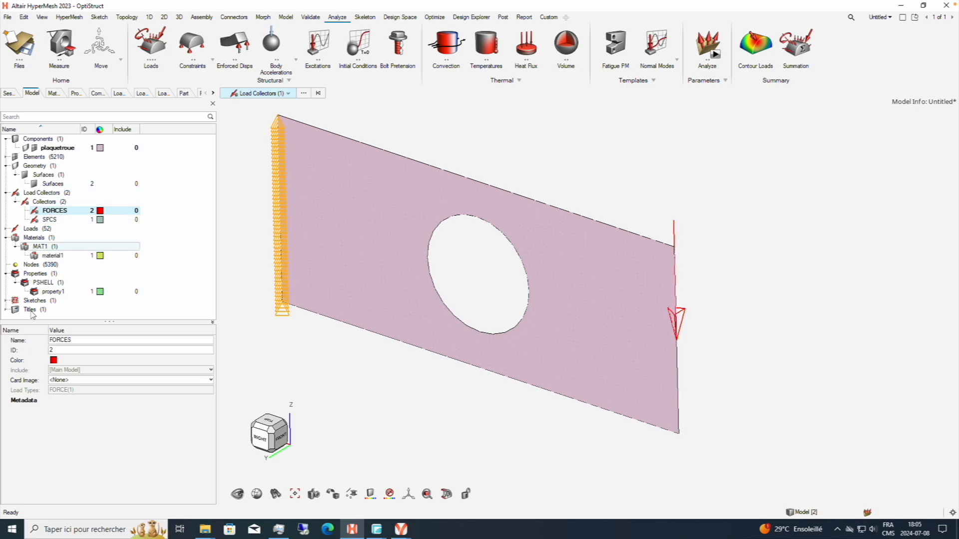
Create a new load step and set its analysis type to Linear Static.
right_click(33, 318)
mouse_move(63, 327)
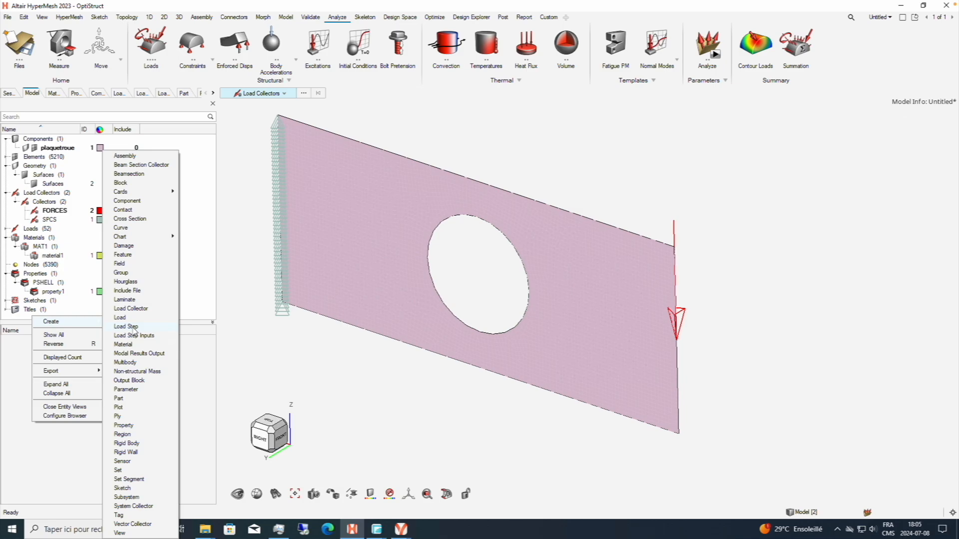
click(133, 327)
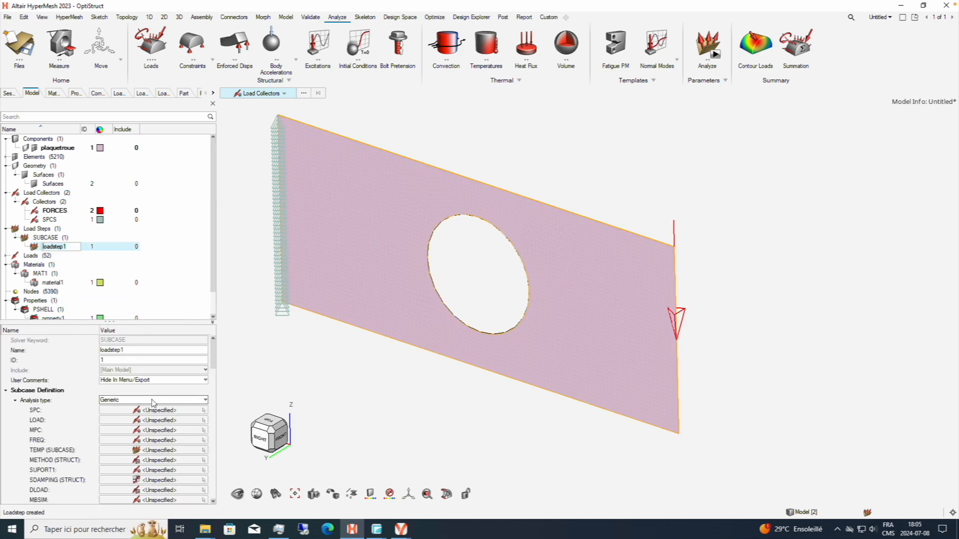
click(152, 400)
scroll(205, 462, up, 5)
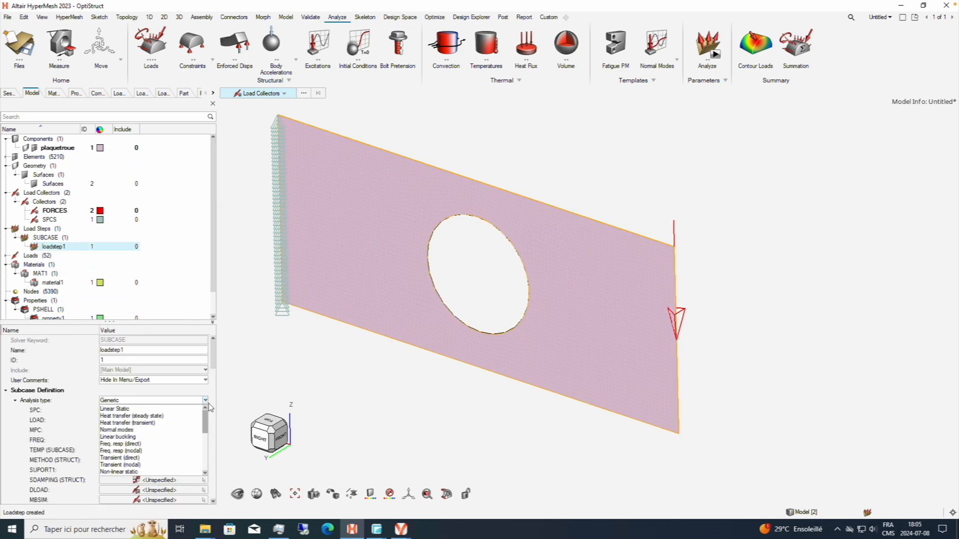
click(197, 417)
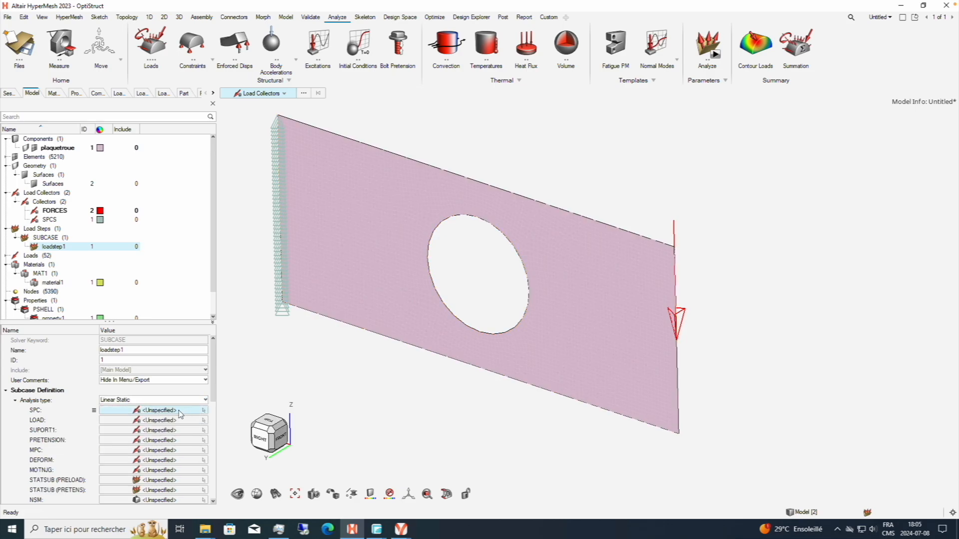
Assign the SPCS load collector as the load step's SPC.
click(202, 421)
click(168, 420)
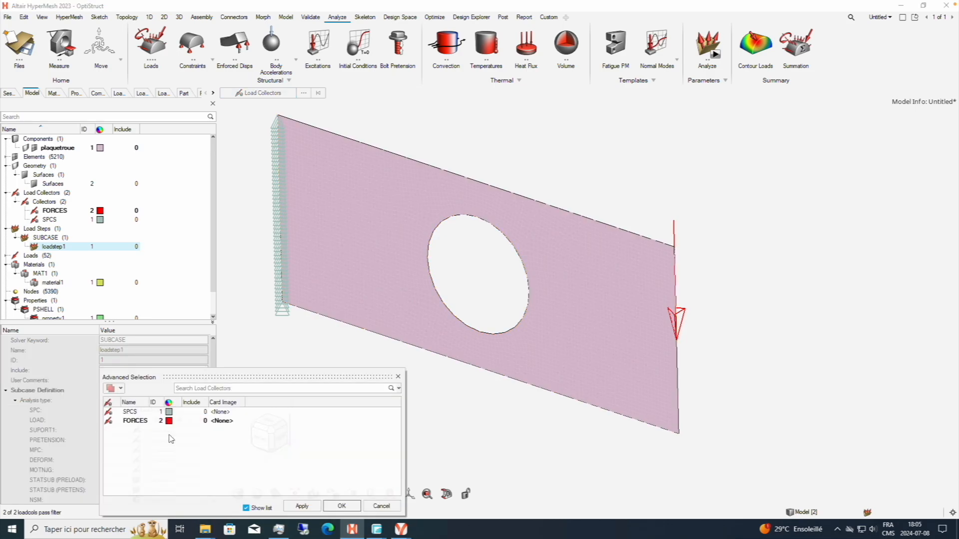
click(131, 420)
click(129, 412)
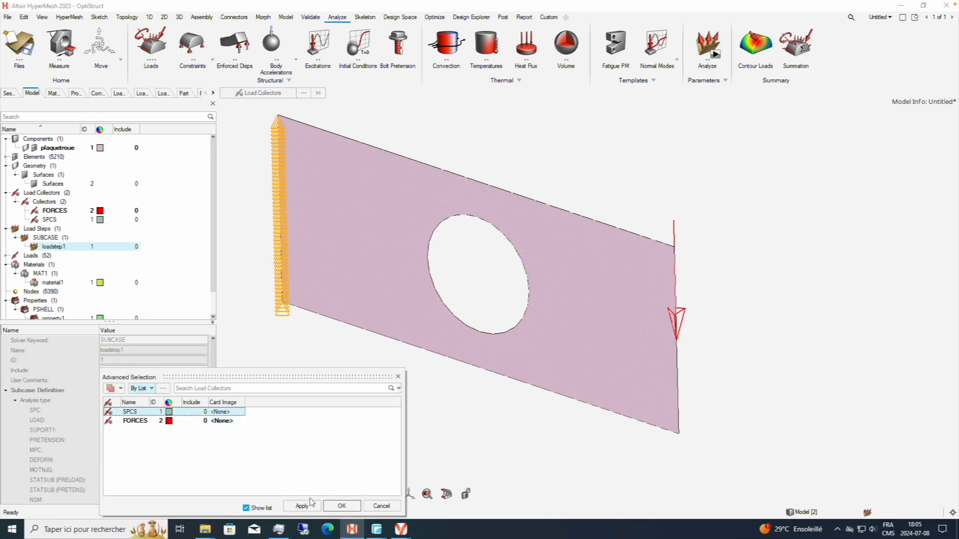
click(341, 506)
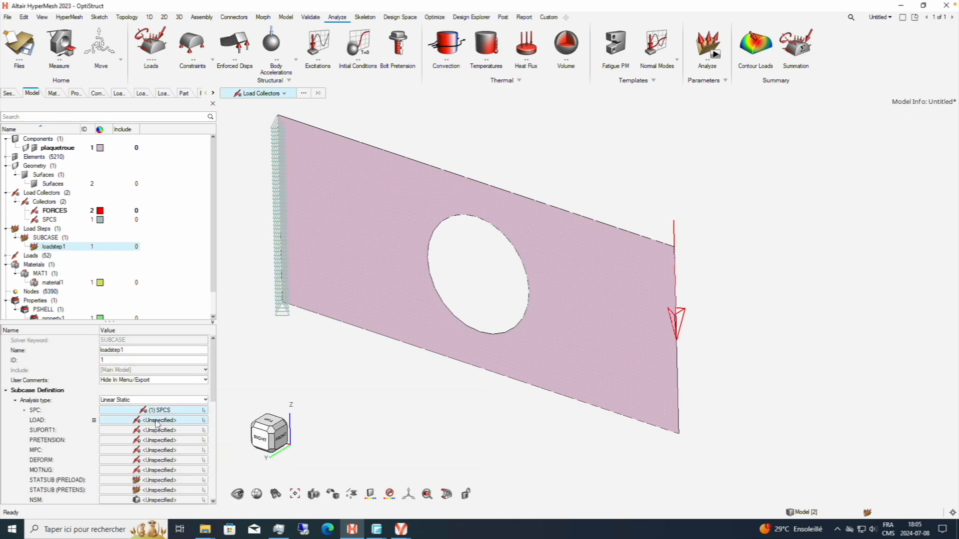
Assign the FORCES load collector as the load step's LOAD.
click(159, 421)
click(169, 430)
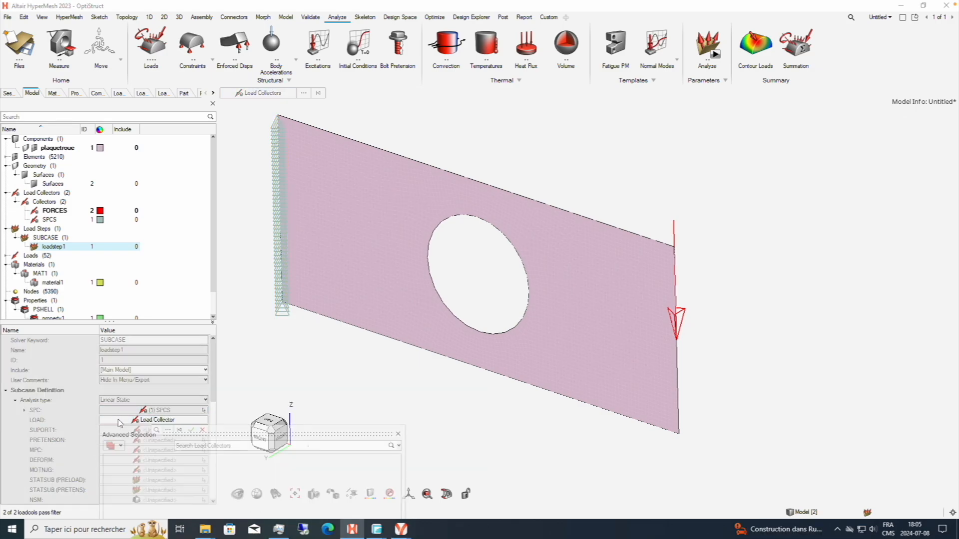
click(139, 422)
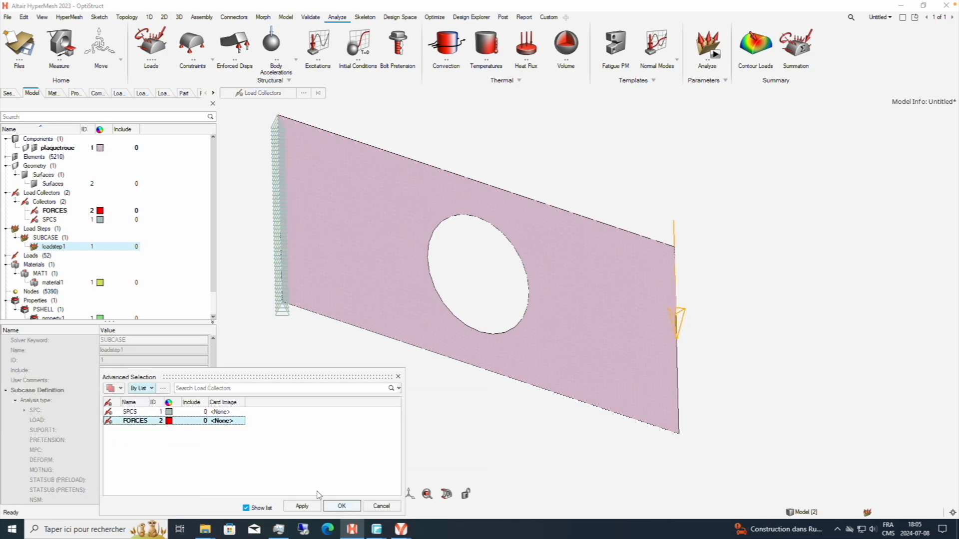
click(341, 506)
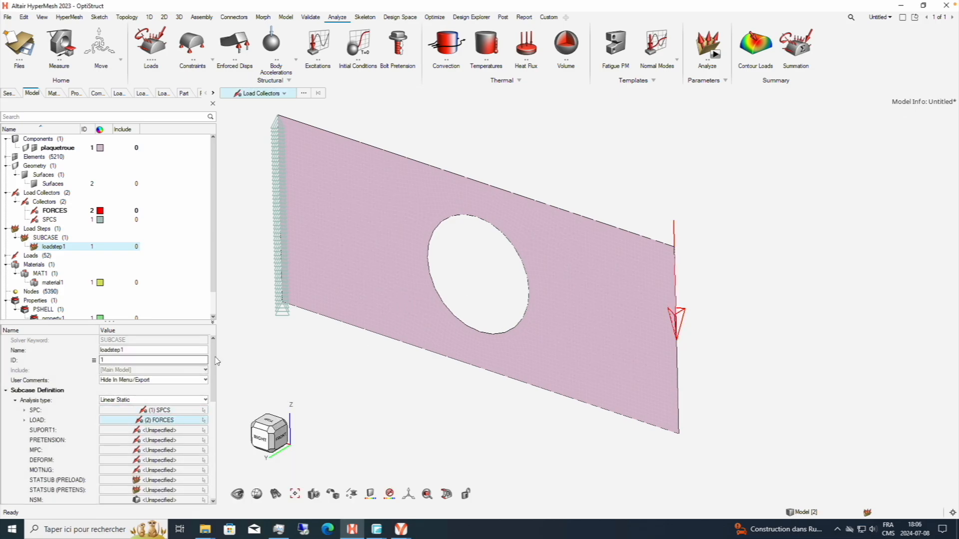
Collapse the Properties, Materials, Load Collectors, Load Steps and Geometry branches of the model tree.
drag(213, 279, 215, 315)
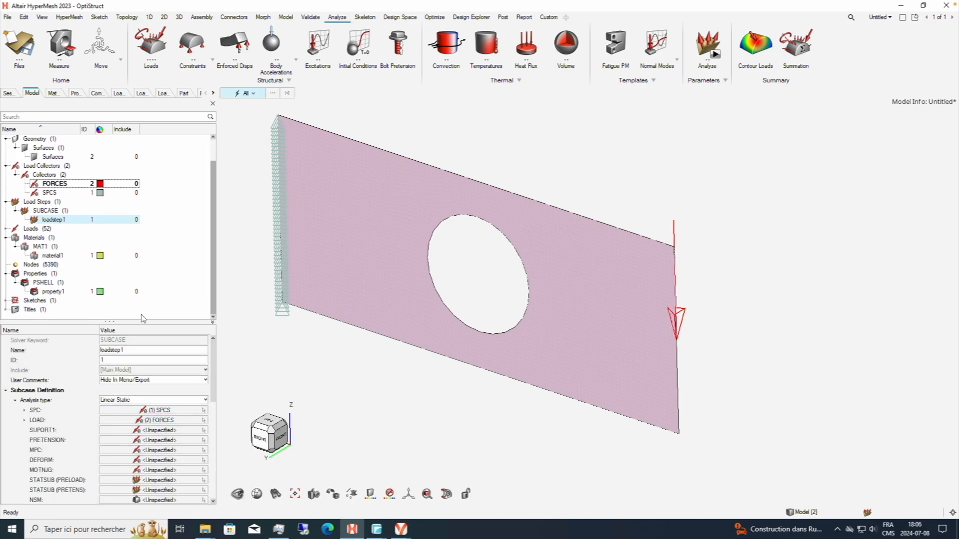
click(6, 273)
click(7, 270)
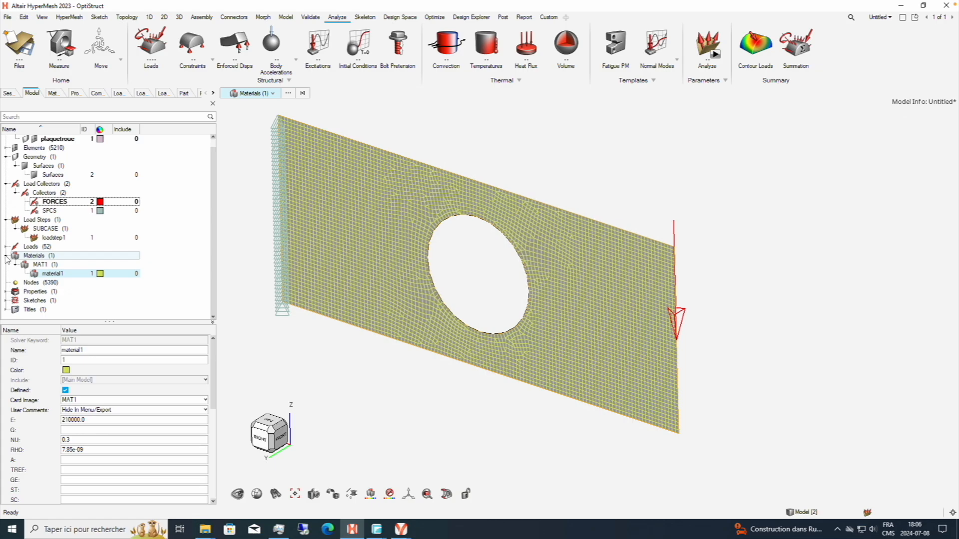
click(6, 255)
click(6, 193)
click(6, 201)
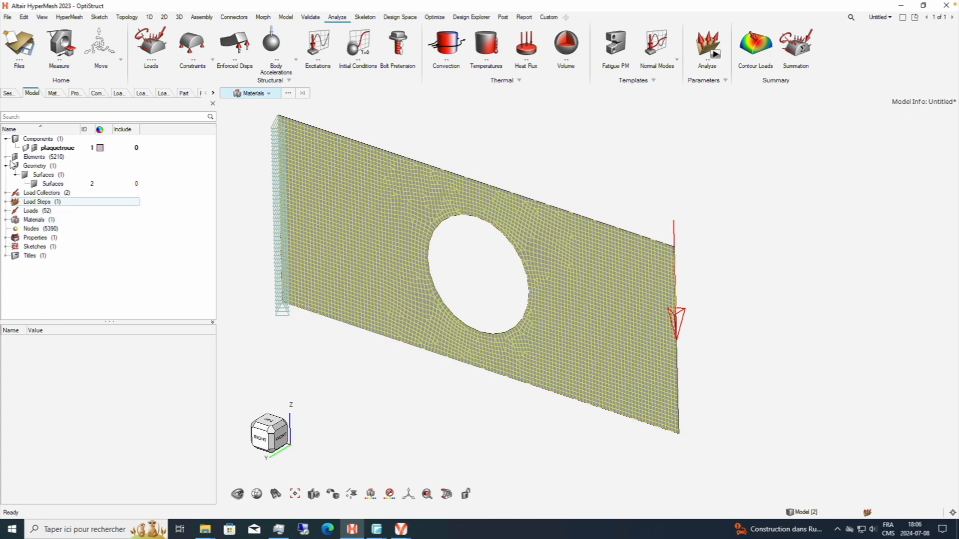
click(7, 166)
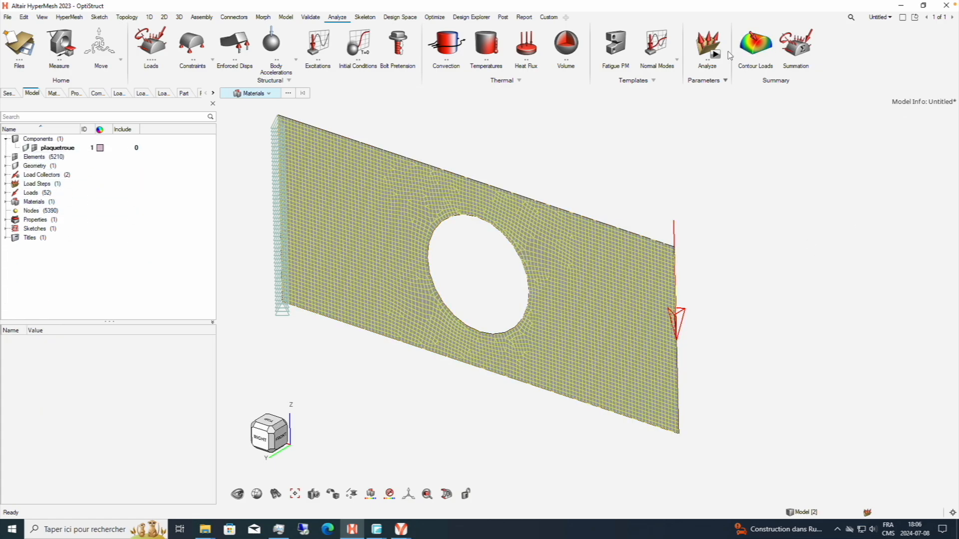
Start the Analyze run and choose the desktop (Bureau) as the location for the exported OptiStruct file.
click(716, 54)
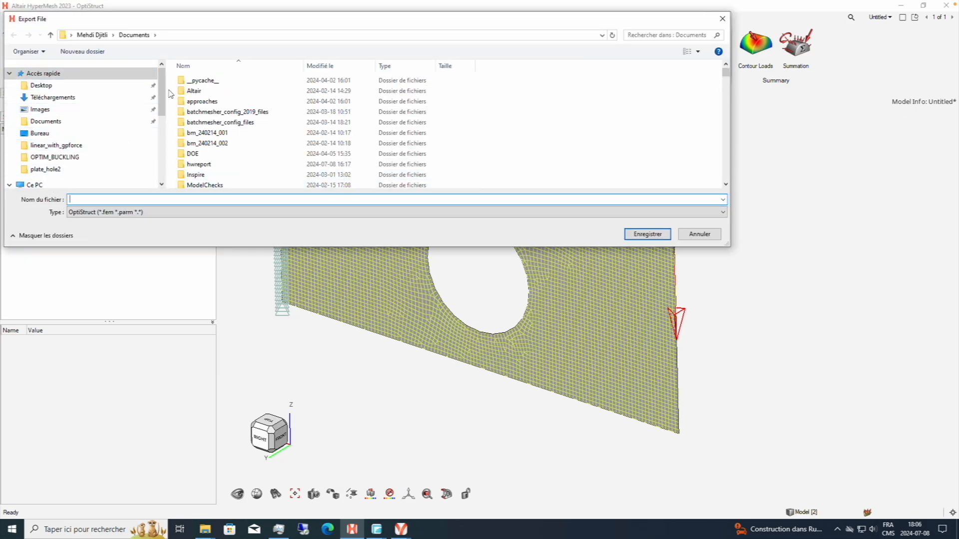
scroll(66, 145, down, 2)
click(66, 142)
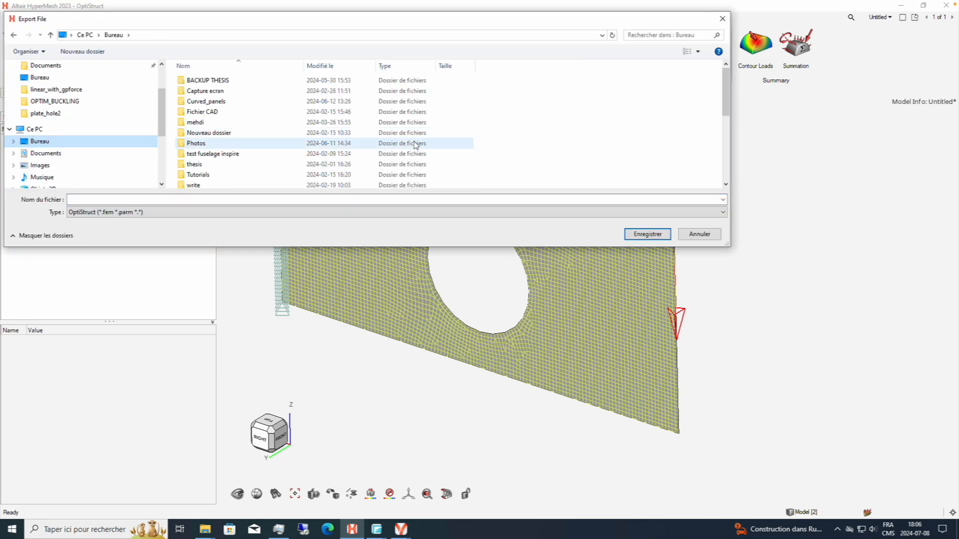
Create a new folder named OPTIMTOPO on the desktop and open it for the export.
right_click(496, 127)
mouse_move(571, 253)
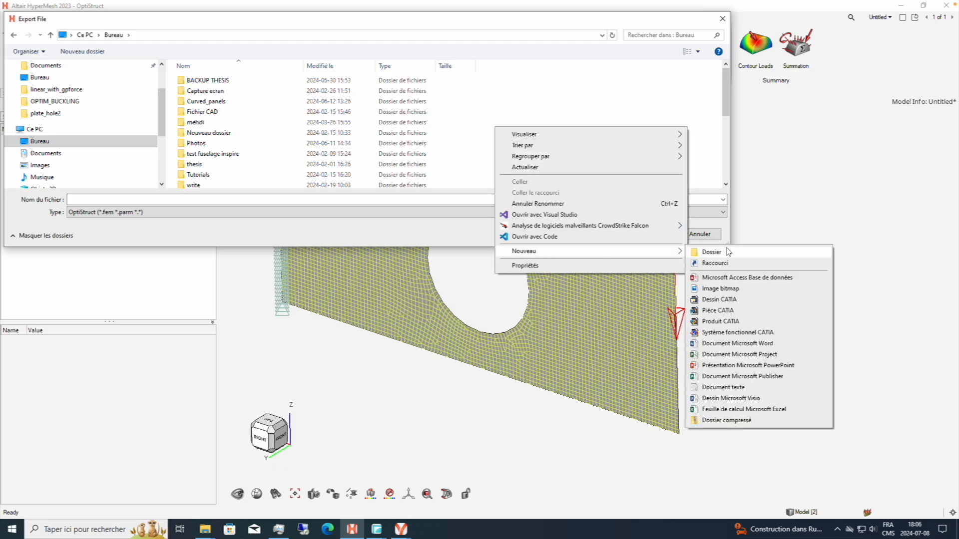
click(730, 252)
text(OPT)
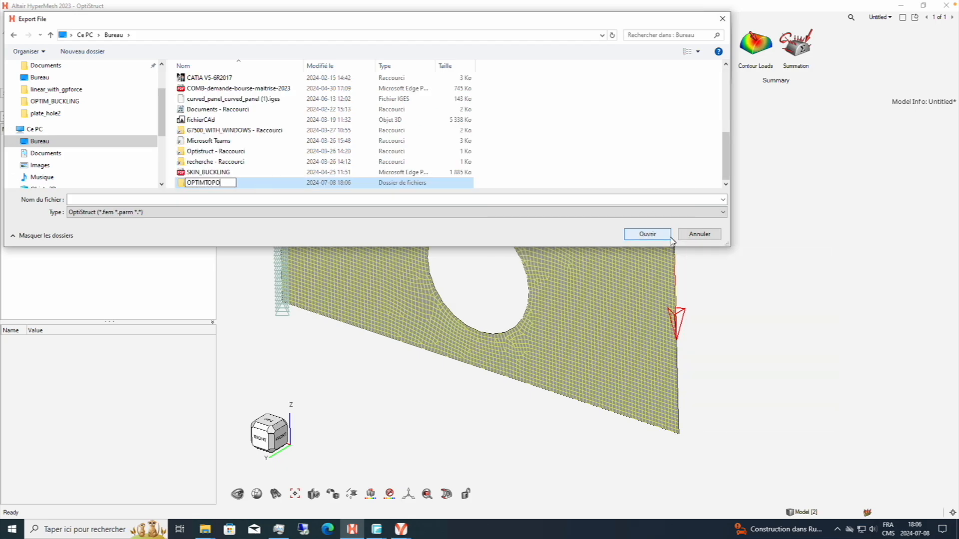
text(IMTOPO)
key(Return)
double_click(199, 182)
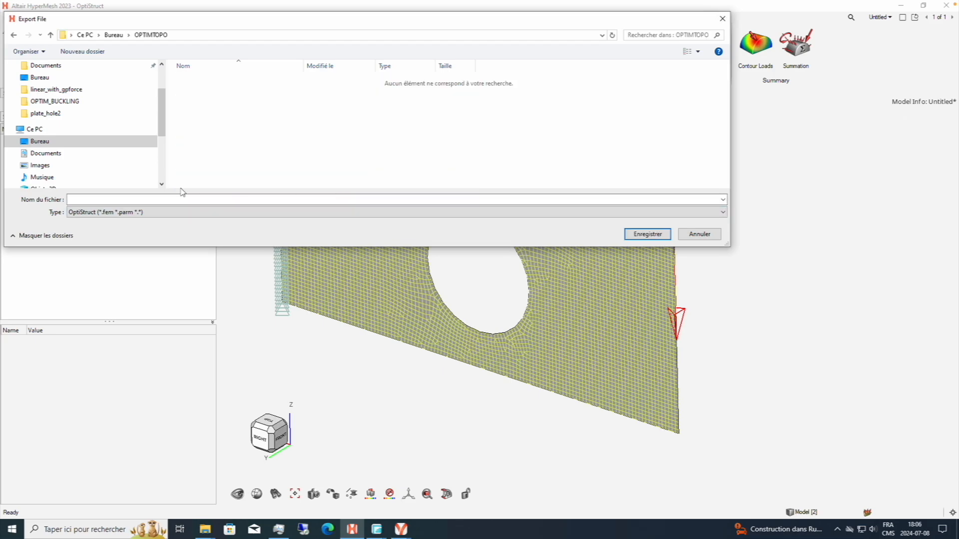
Create a folder named LINEAR inside OPTIMTOPO and open it for the export.
right_click(205, 149)
mouse_move(280, 272)
click(419, 272)
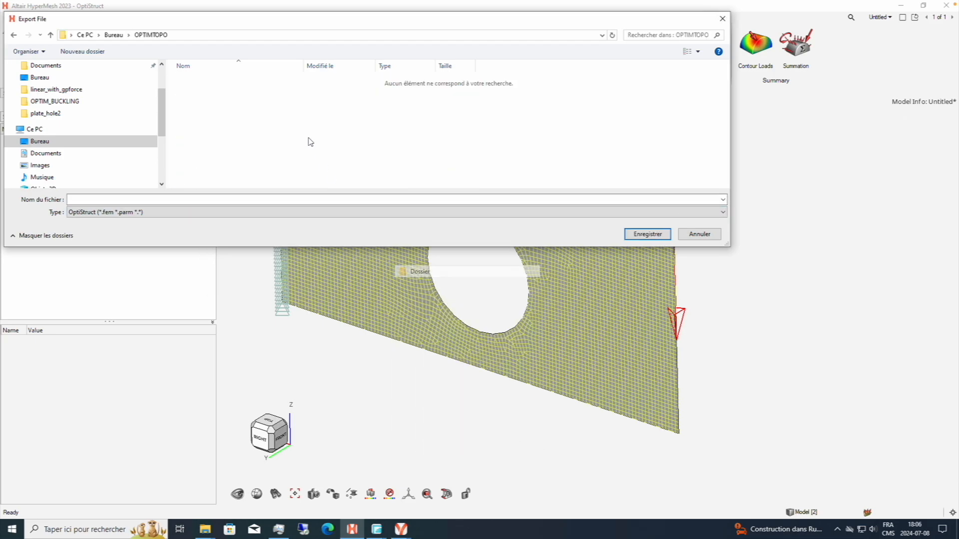
text(LINEAR)
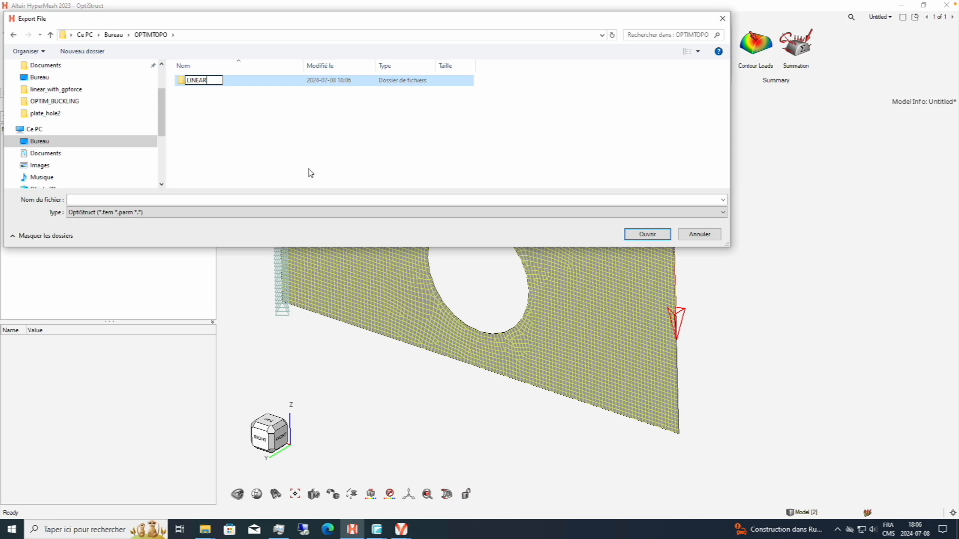
key(Return)
double_click(283, 81)
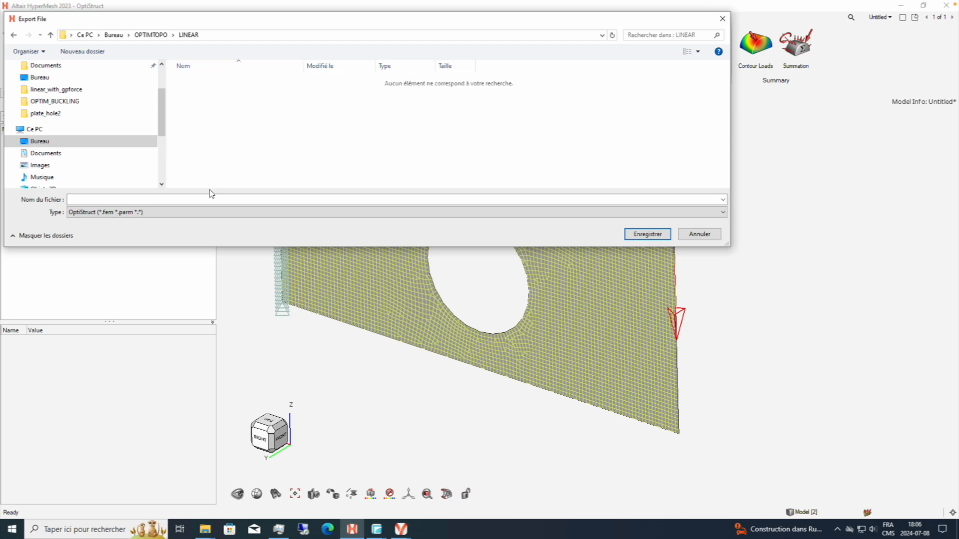
Export the OptiStruct file as LINEAR with the standard export options and run the analysis.
click(208, 199)
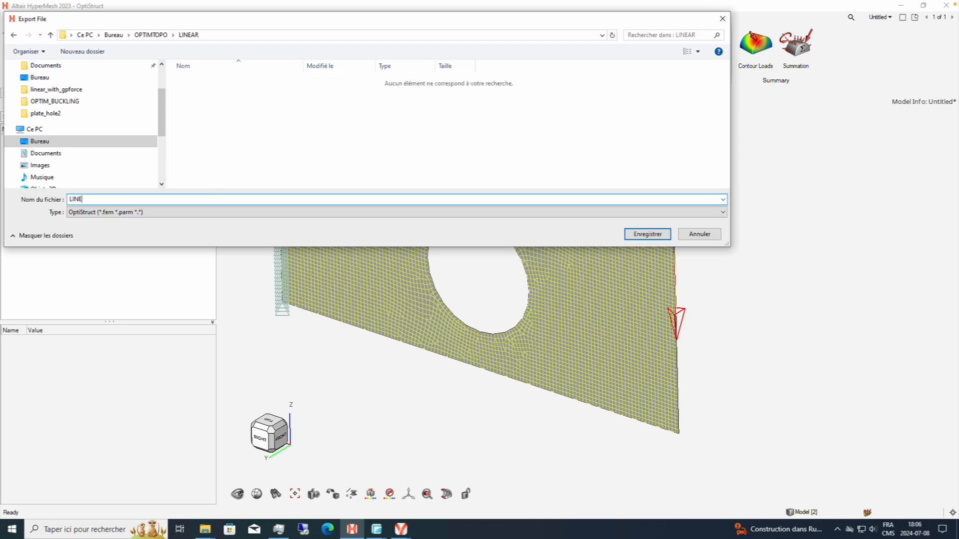
text(LINEAR)
key(Return)
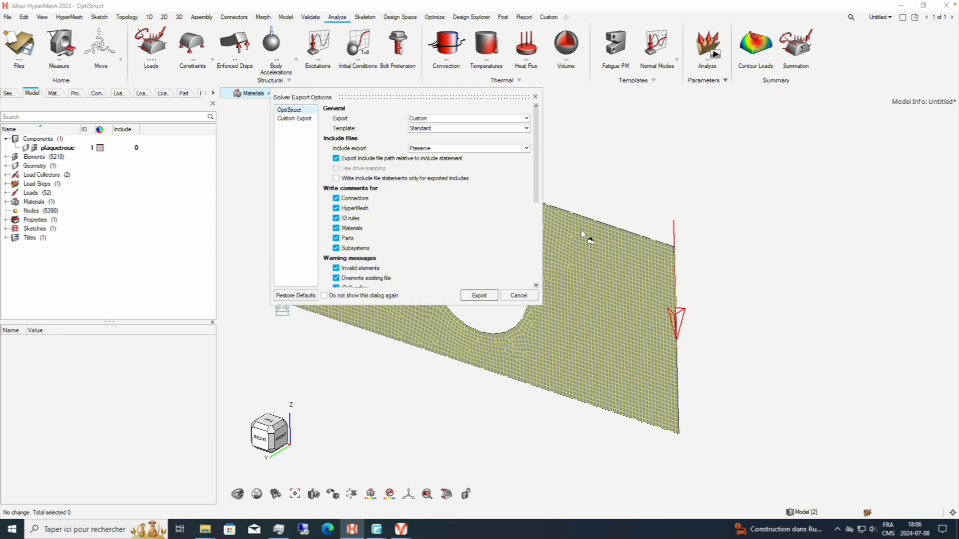
click(462, 299)
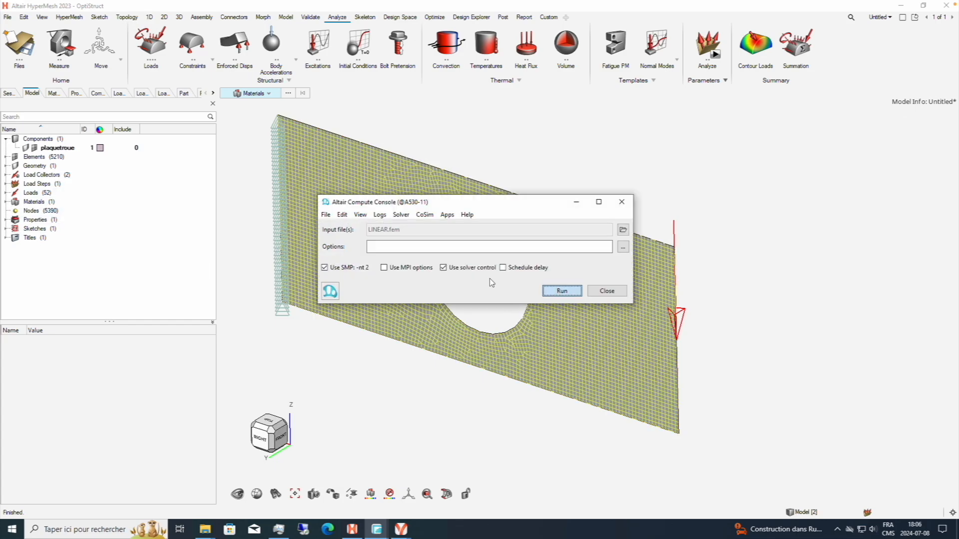
click(561, 290)
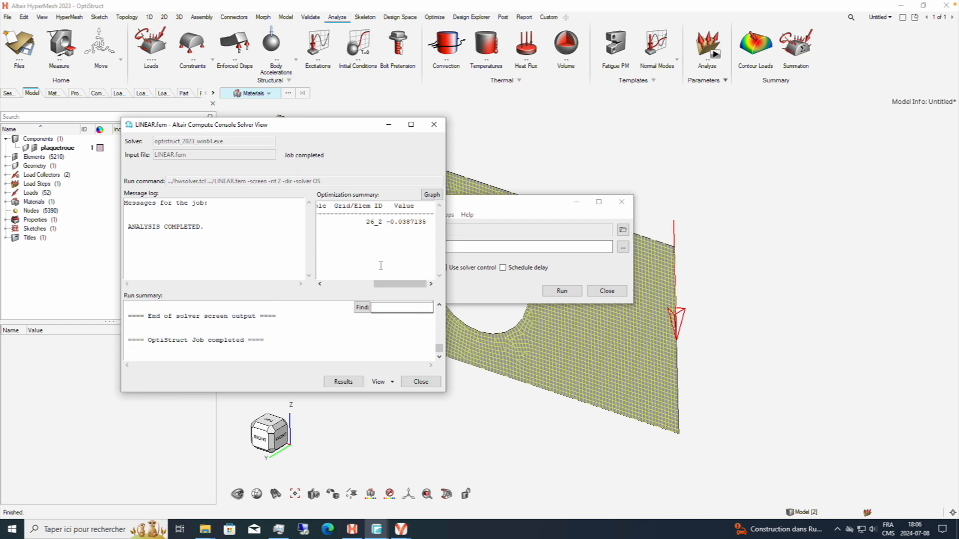
Check the displacement value and its node in the solver's optimization summary, and open the run's results in HyperView.
mouse_move(388, 287)
mouse_down()
mouse_move(348, 287)
mouse_move(400, 286)
mouse_up()
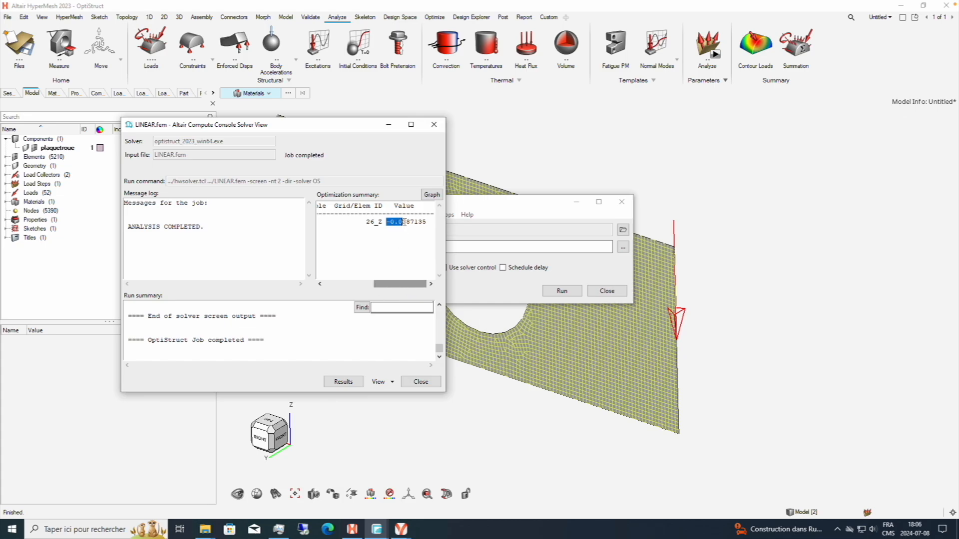
click(402, 222)
click(352, 385)
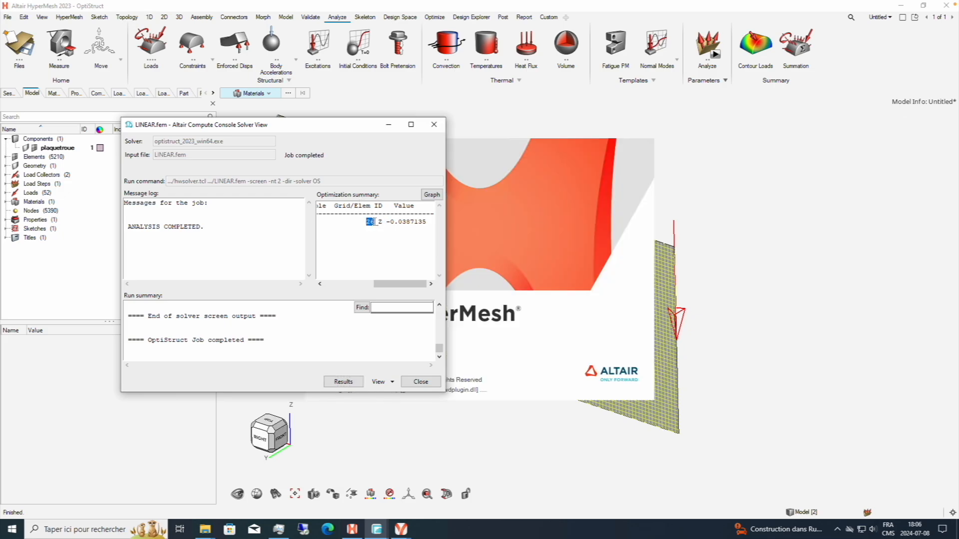
click(375, 222)
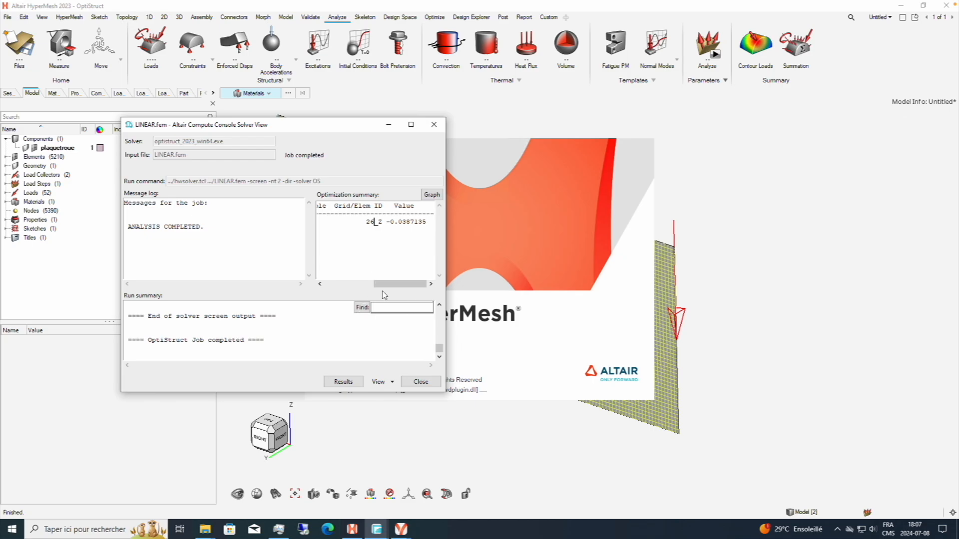
drag(388, 289, 340, 289)
click(391, 125)
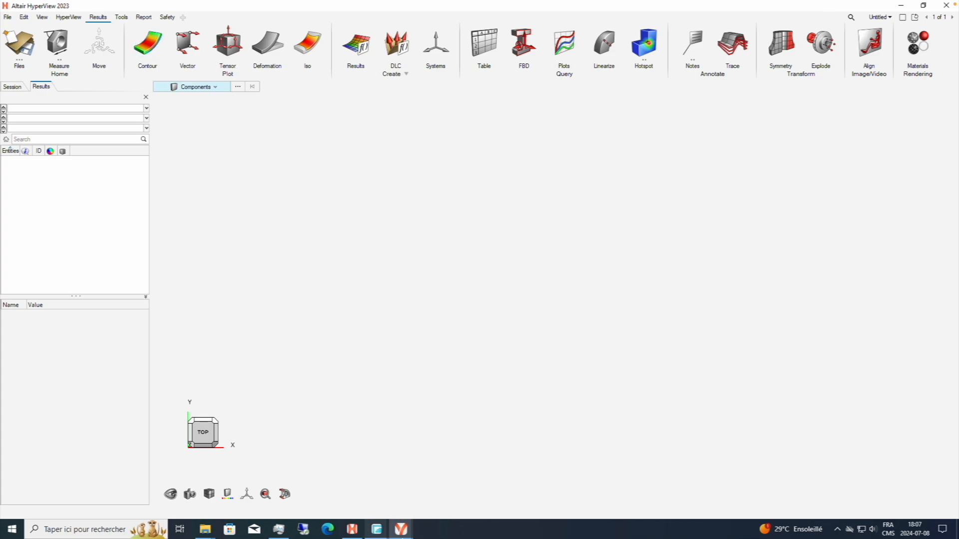
Start importing a model in HyperView and browse to the LINEAR folder inside OPTIMTOPO on the desktop.
mouse_move(401, 529)
click(147, 44)
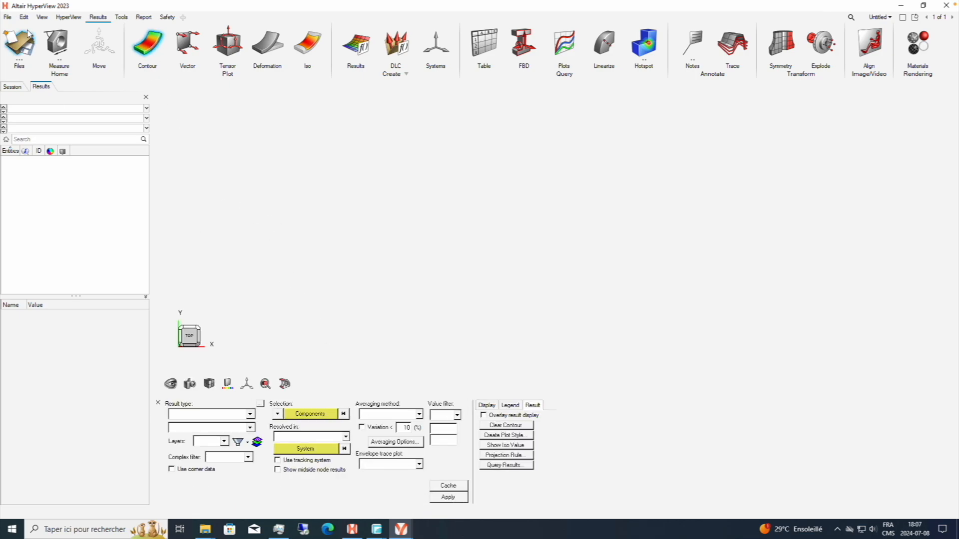
click(7, 17)
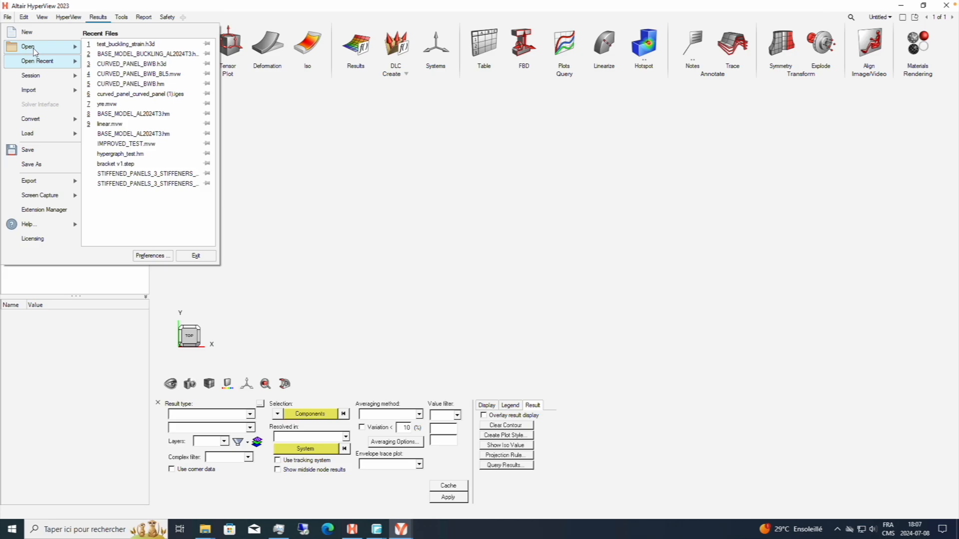
mouse_move(30, 90)
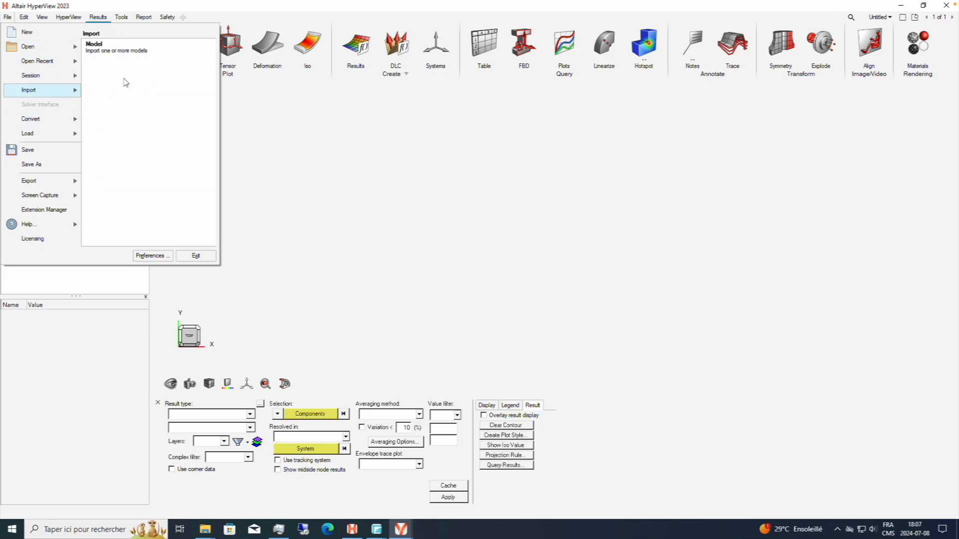
click(141, 49)
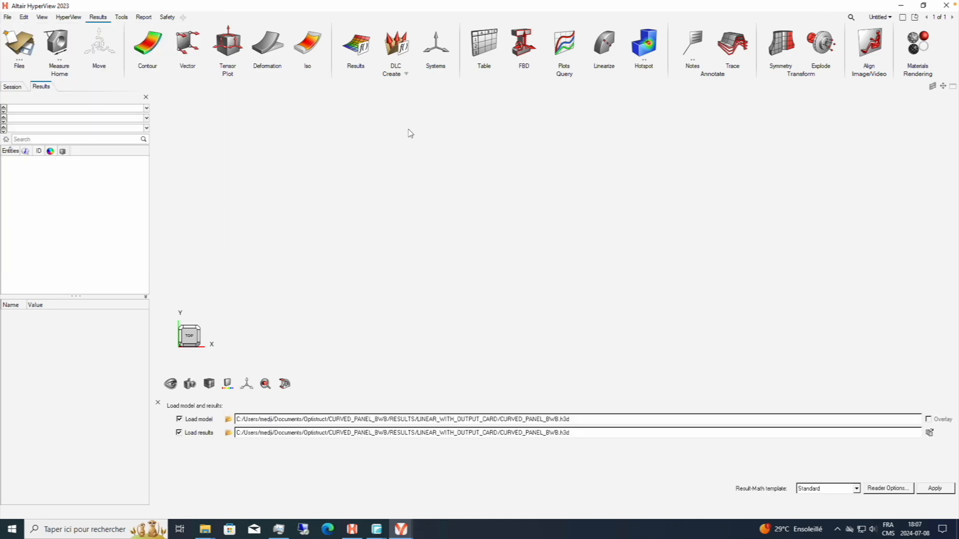
click(228, 419)
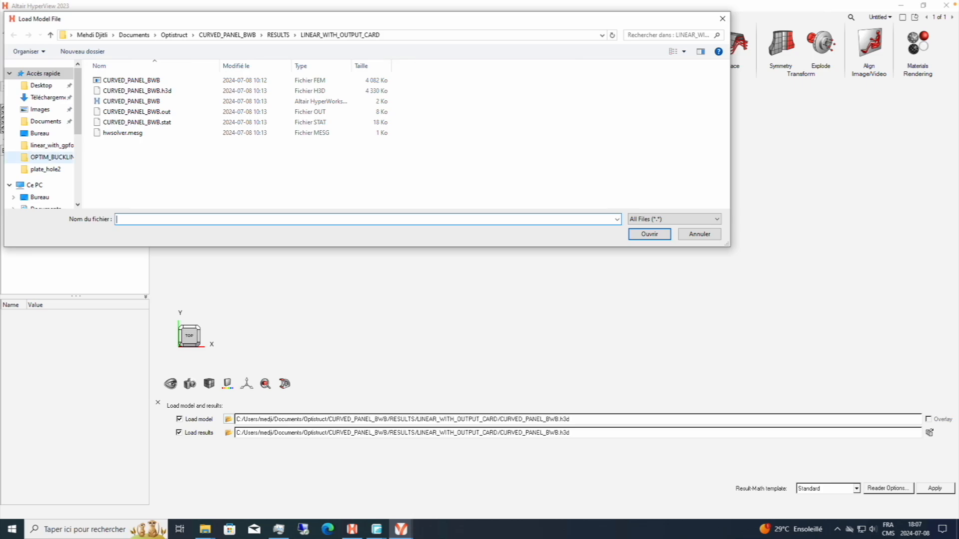
click(39, 197)
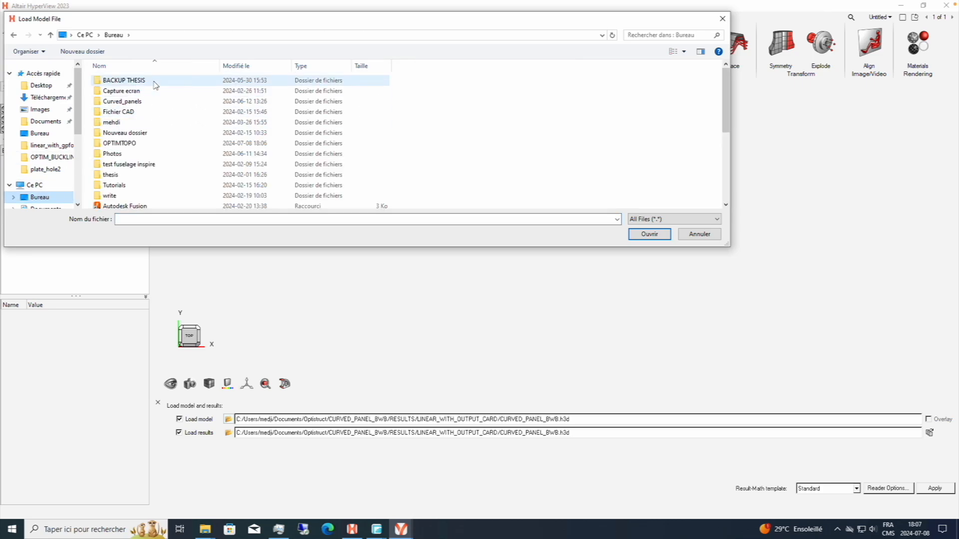
double_click(140, 144)
double_click(134, 82)
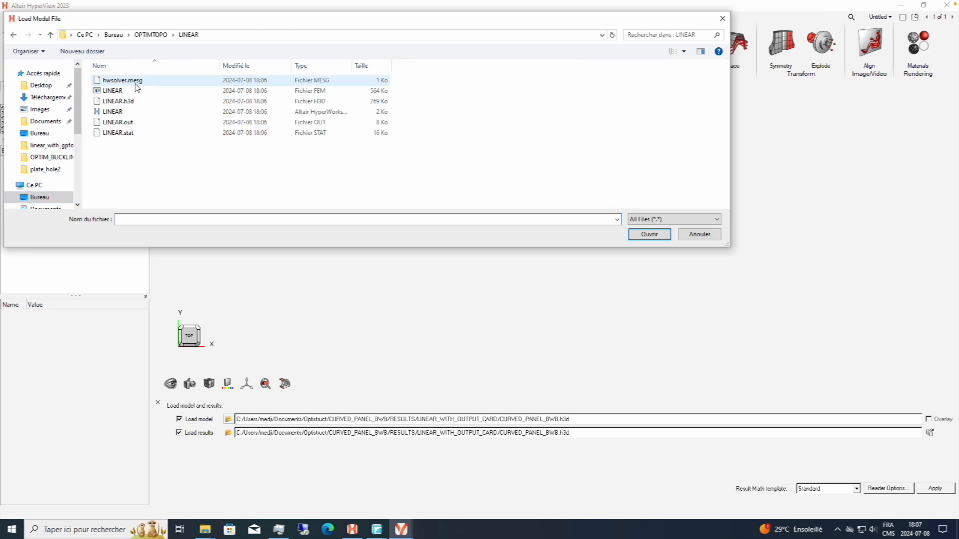
Load LINEAR.h3d as the model and results file.
click(166, 103)
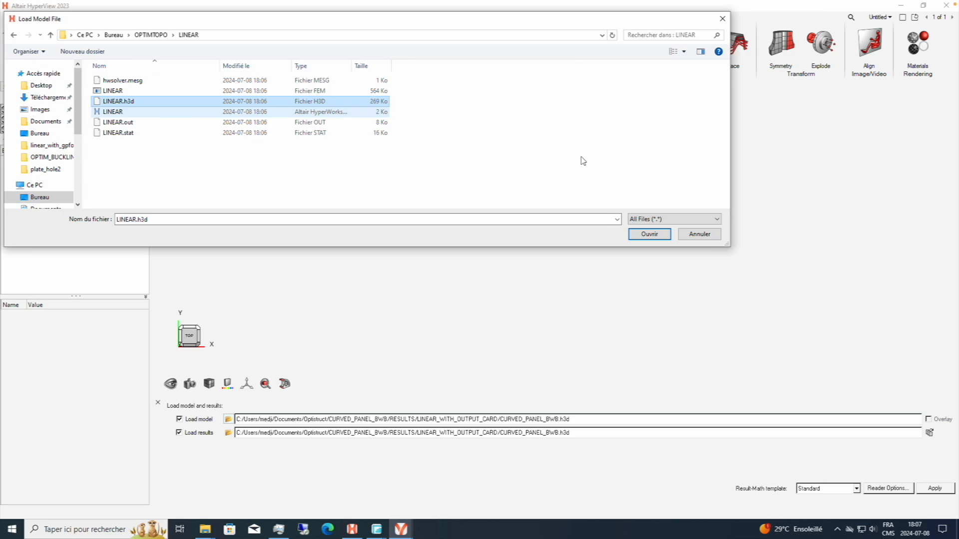
click(175, 113)
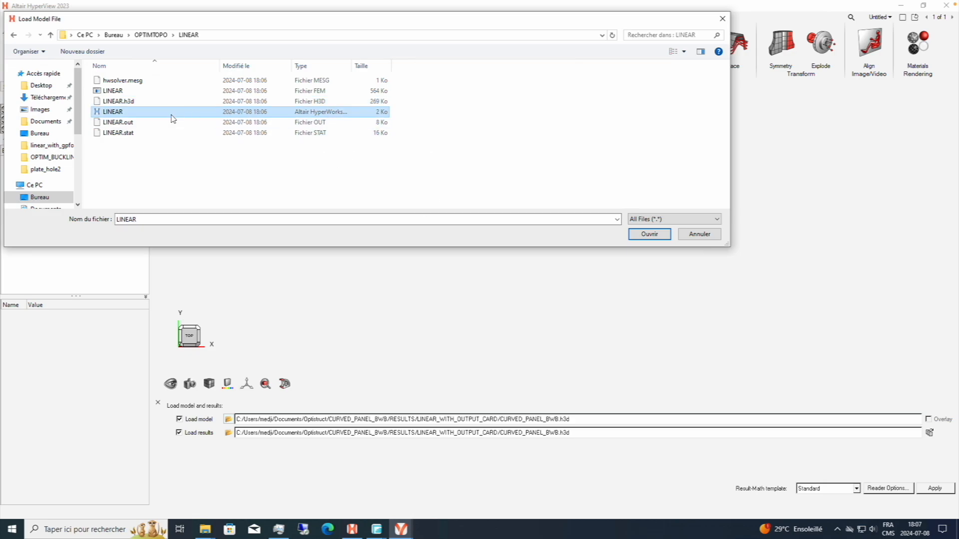
click(150, 102)
click(649, 235)
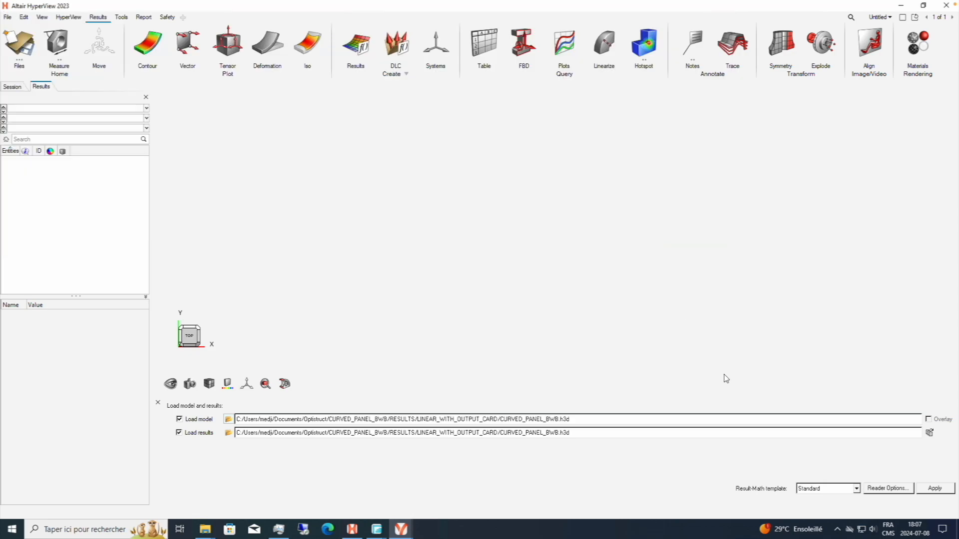
click(937, 488)
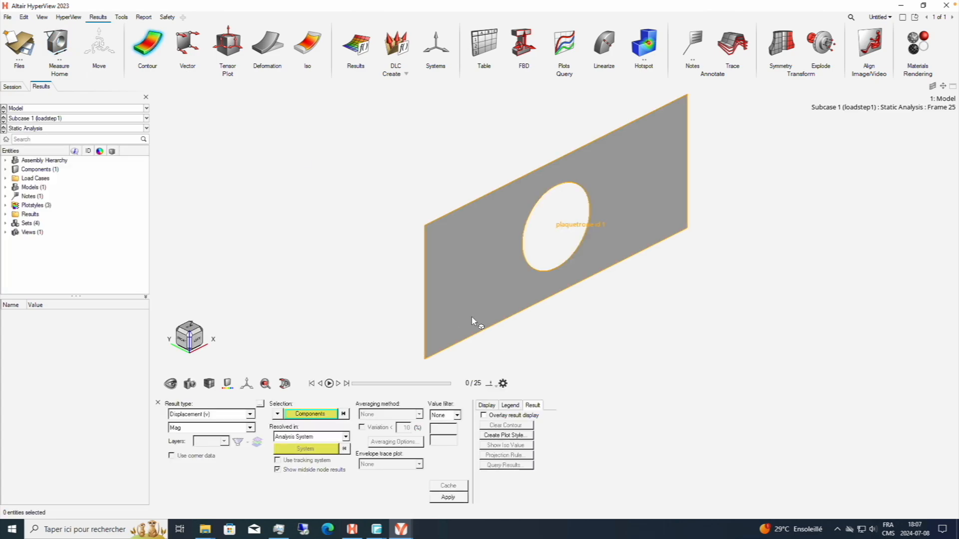
Contour the displacement magnitude on the plate and inspect the result.
click(448, 496)
mouse_move(606, 281)
ctrl+mouse_down()
mouse_move(428, 285)
mouse_move(819, 284)
mouse_move(633, 289)
mouse_move(514, 260)
mouse_move(396, 199)
mouse_move(566, 249)
ctrl+mouse_up()
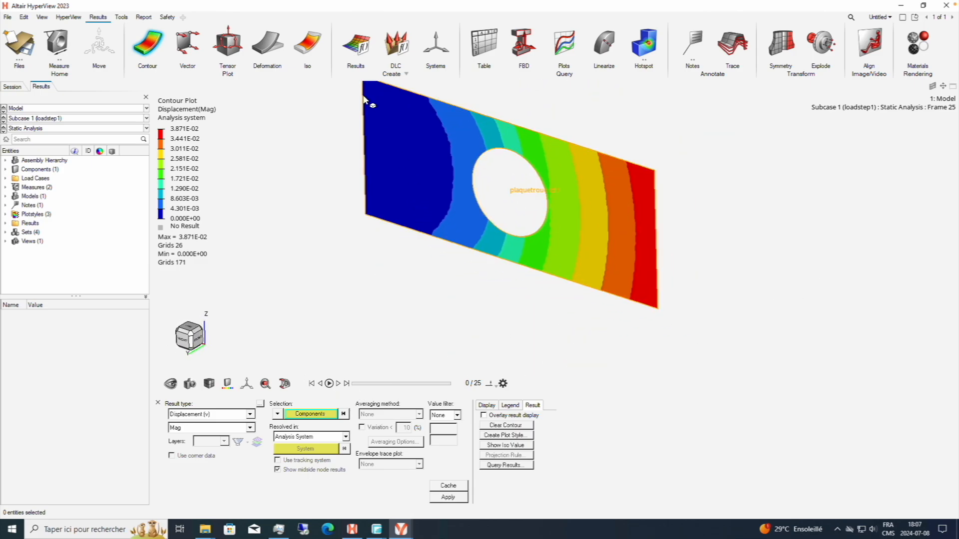
ctrl+right_drag(386, 158, 381, 205)
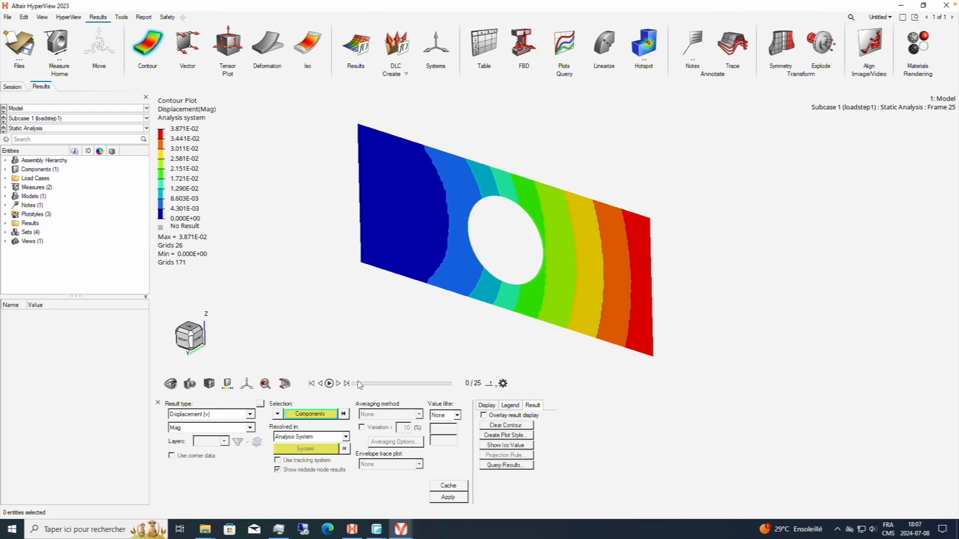
Scrub the result animation and set the deformed shape's uniform scale factor to 100.
mouse_move(357, 384)
mouse_down()
mouse_move(438, 389)
mouse_move(348, 388)
mouse_up()
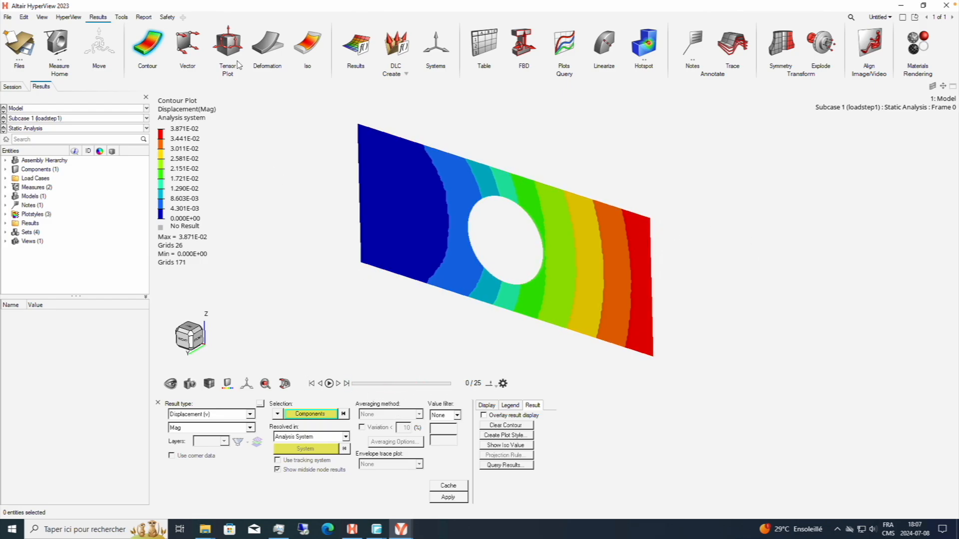
click(267, 45)
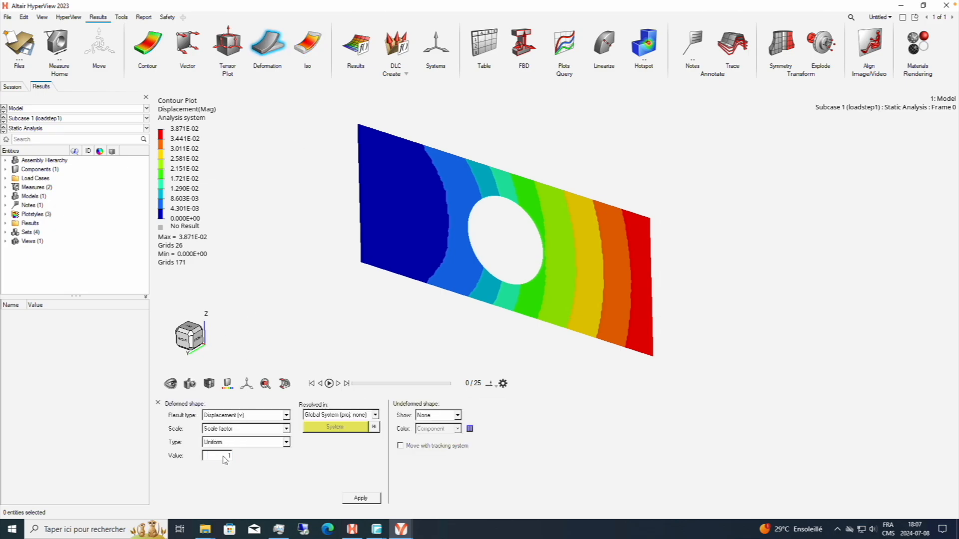
click(361, 498)
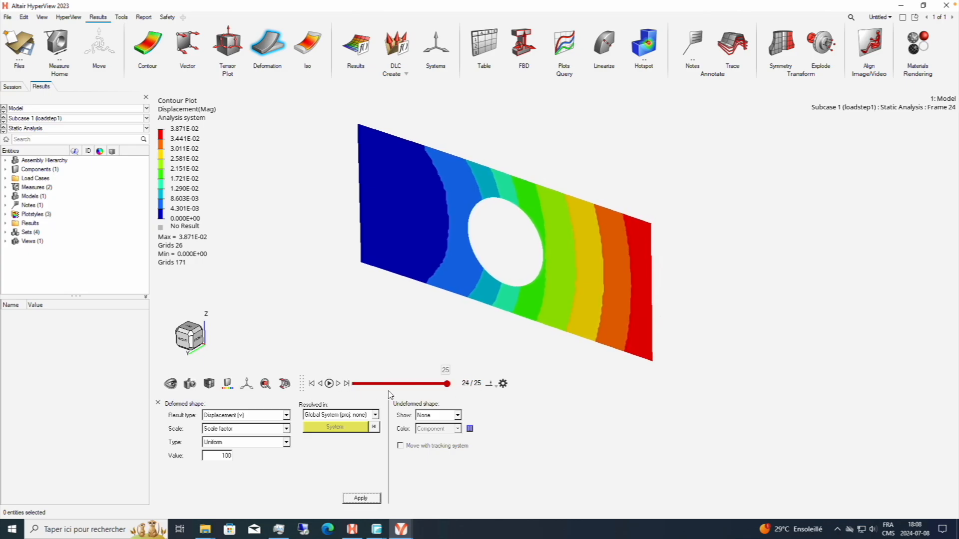
Contour the 2D & 3D element stresses as von Mises with the Max layer.
click(148, 55)
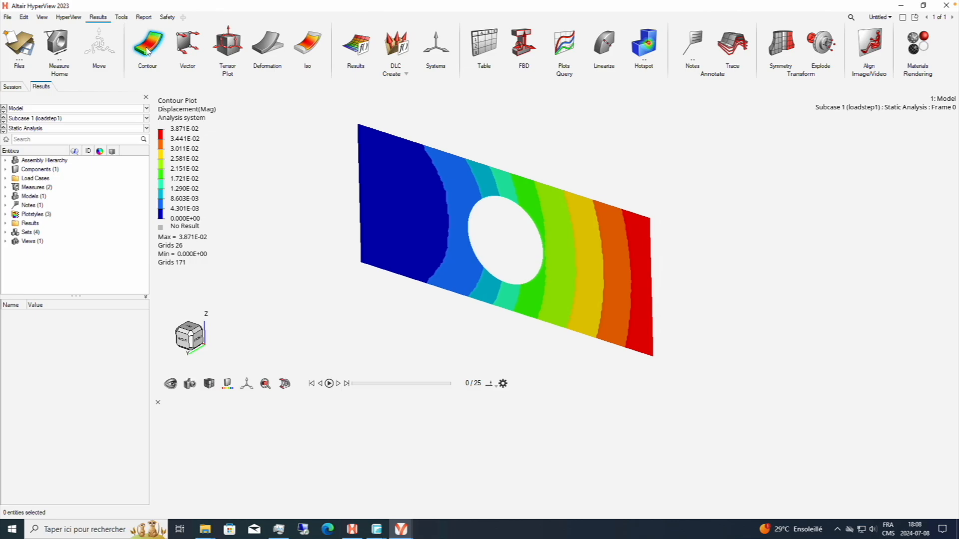
click(249, 415)
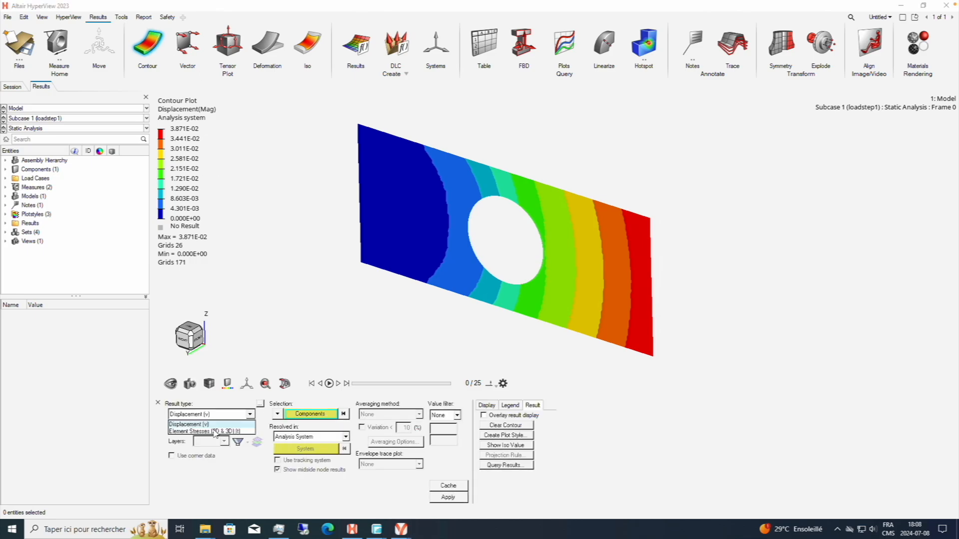
click(210, 433)
click(442, 501)
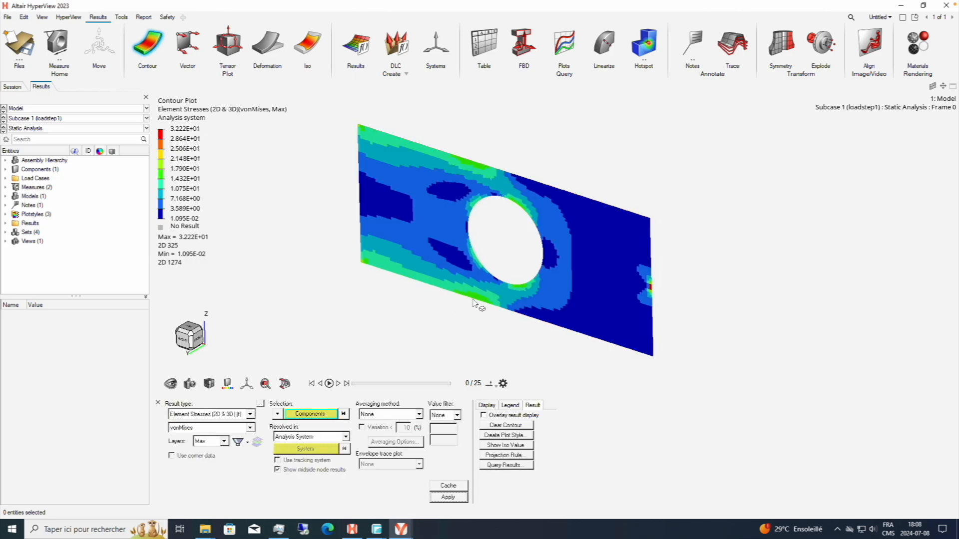
Inspect the von Mises stress distribution through the deformation animation, and switch back to the plate model in HyperMesh.
right_drag(729, 279, 678, 257)
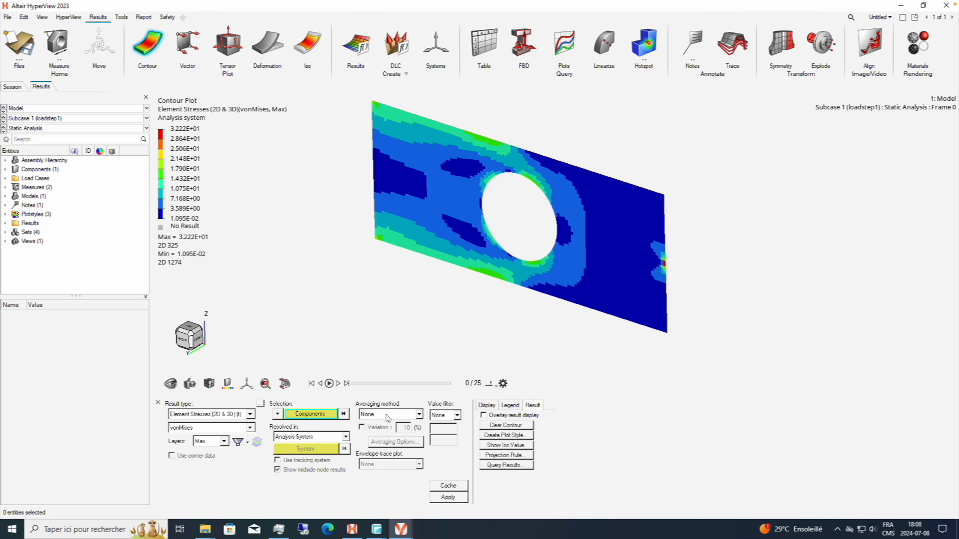
mouse_move(355, 384)
mouse_down()
mouse_move(481, 392)
mouse_move(343, 387)
mouse_up()
mouse_move(510, 218)
right_down()
mouse_move(467, 220)
mouse_move(507, 204)
right_up()
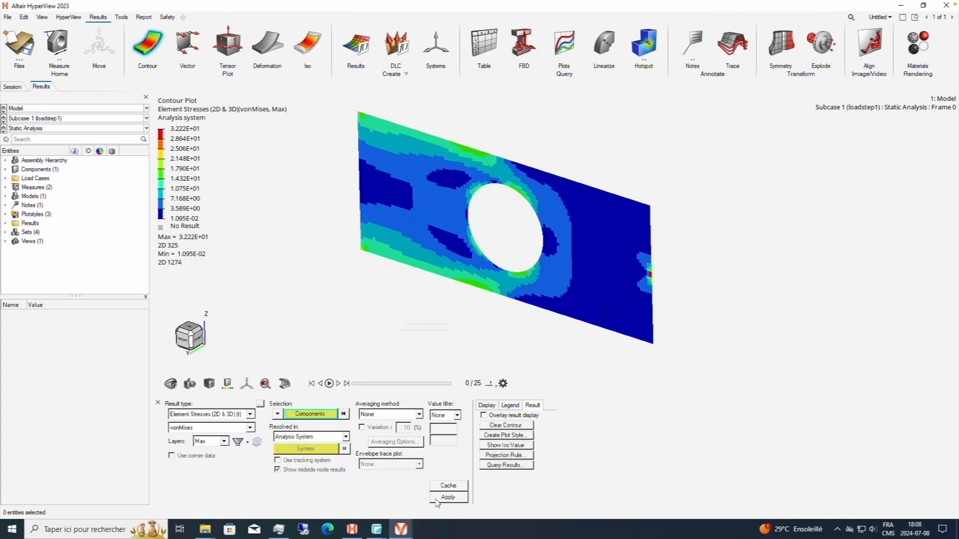
click(352, 529)
right_click(66, 283)
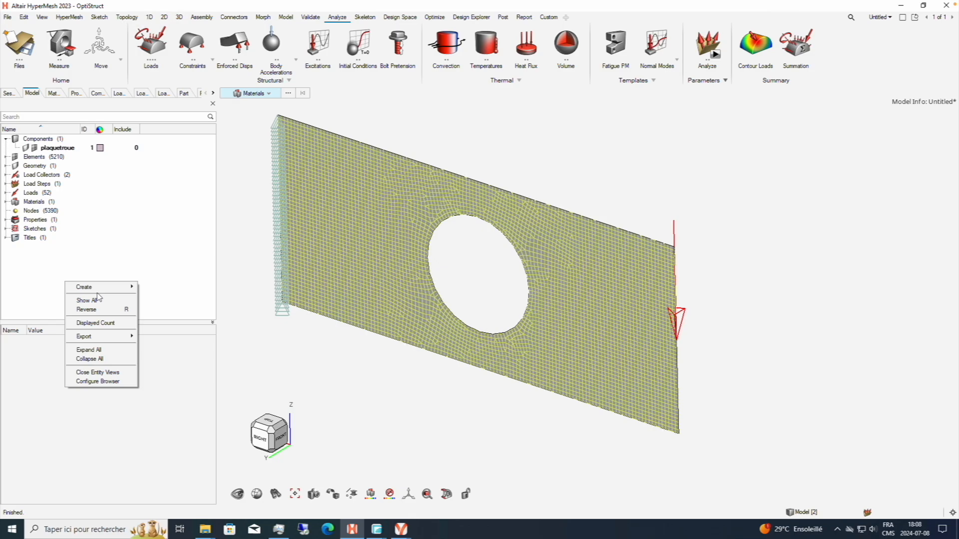
mouse_move(106, 288)
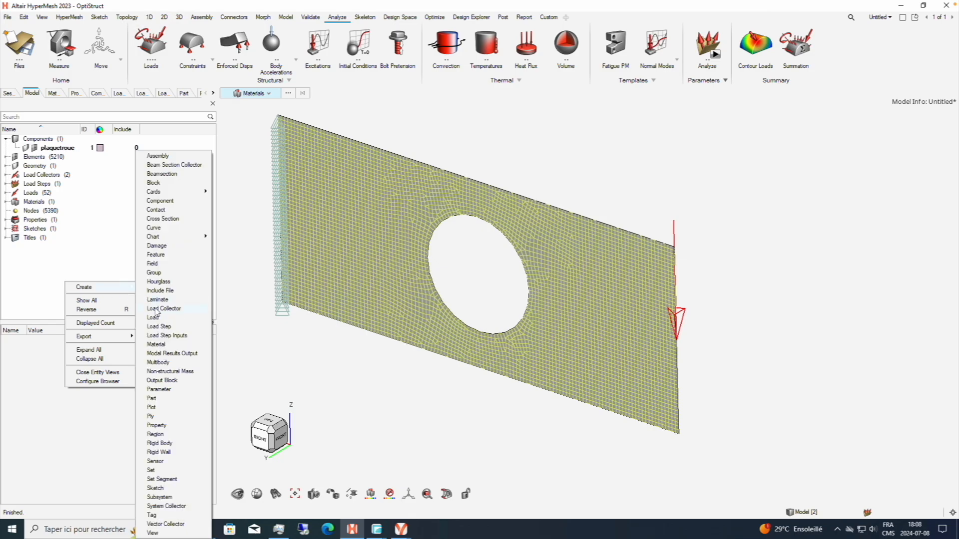
click(97, 249)
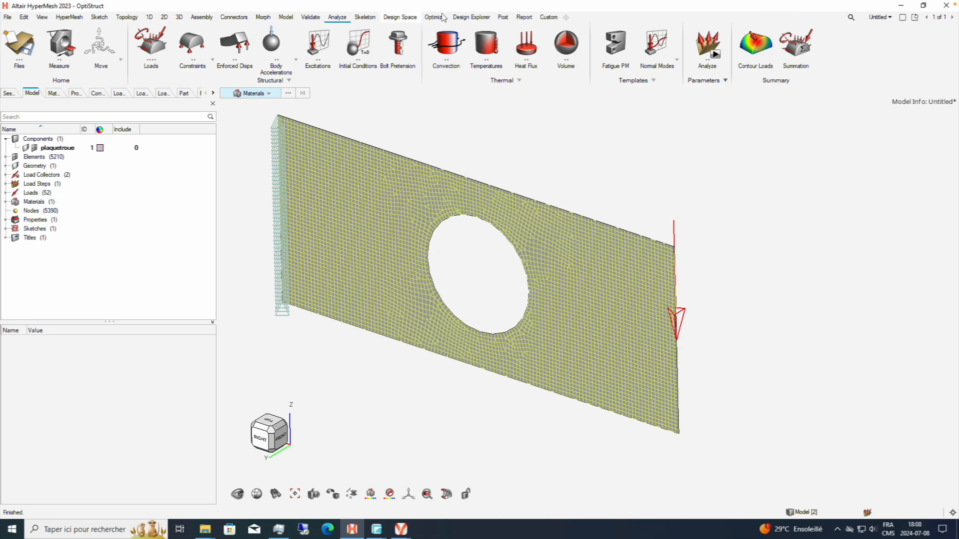
Create a topology design variable of property type PSHELL and assign property1 to it.
click(434, 17)
click(151, 45)
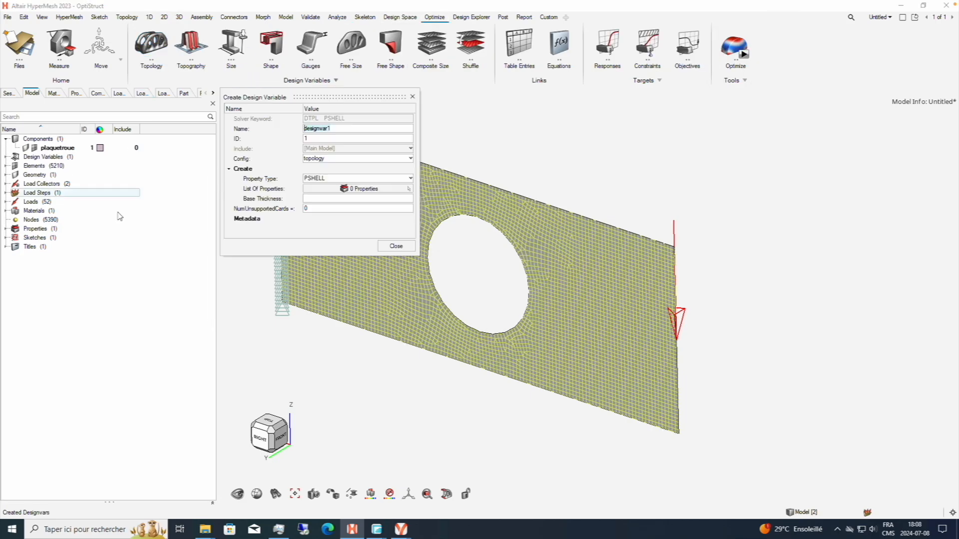
click(355, 192)
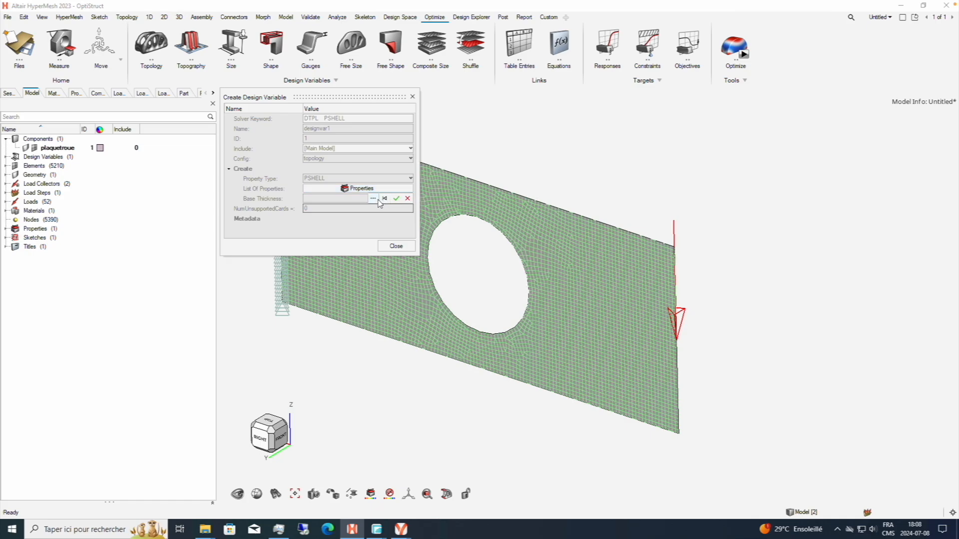
click(373, 198)
click(343, 237)
click(543, 331)
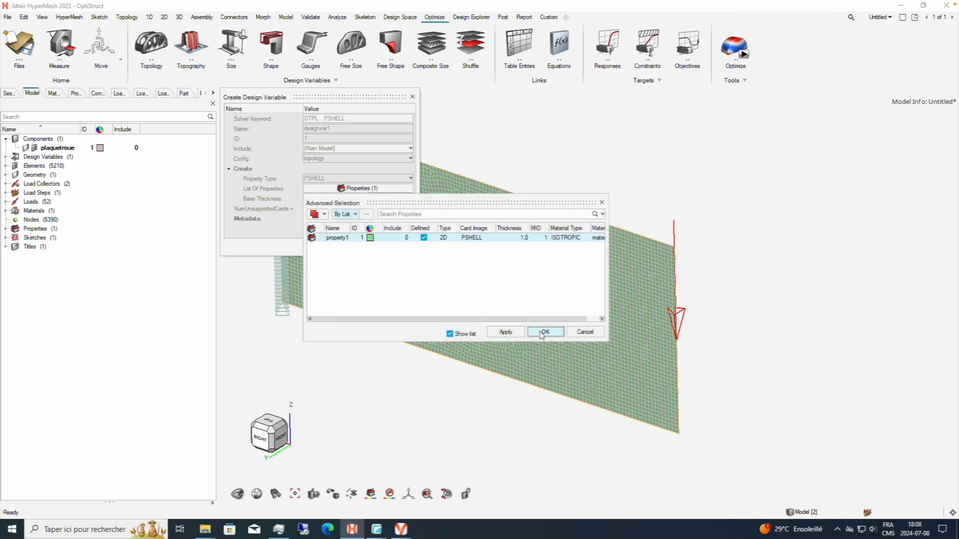
Open the topology design variable's Mindim parameter for editing, go through its remaining parameters and close the definition.
drag(414, 139, 414, 157)
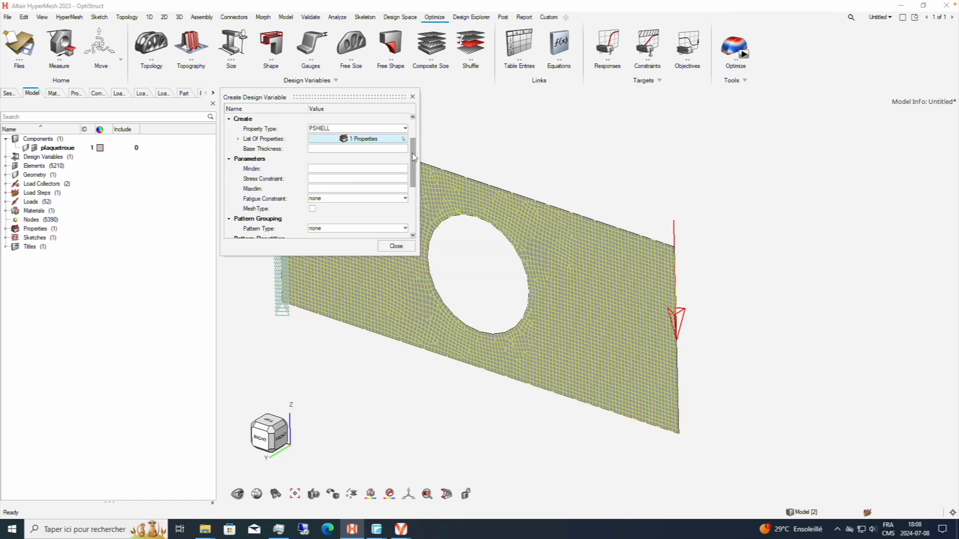
click(348, 169)
drag(415, 159, 415, 201)
click(396, 246)
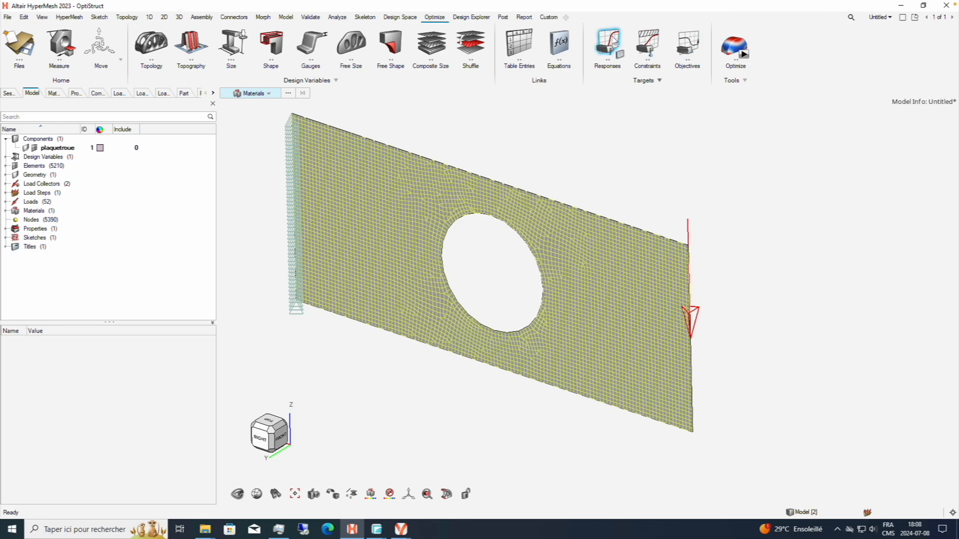
Create an optimization response and set its response type to compliance.
click(614, 43)
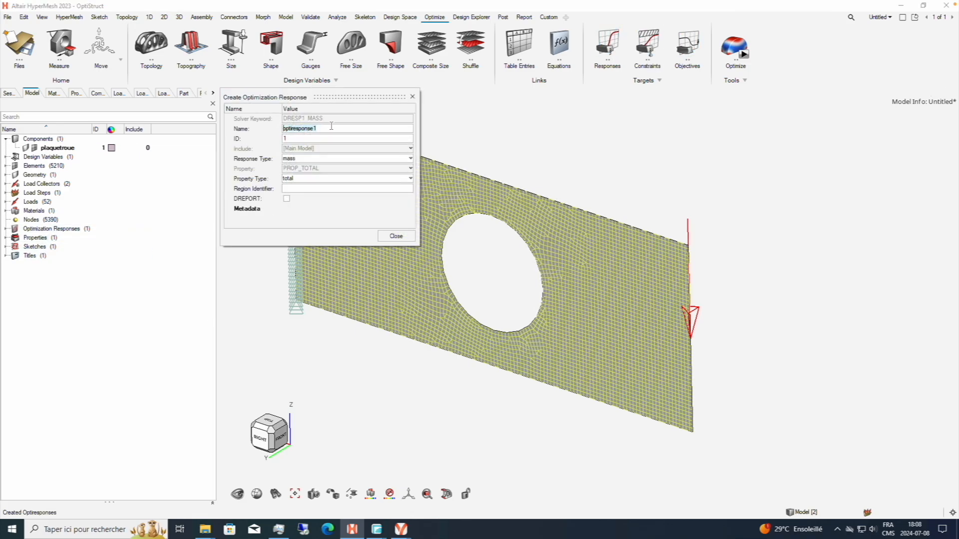
click(331, 128)
click(327, 128)
click(325, 159)
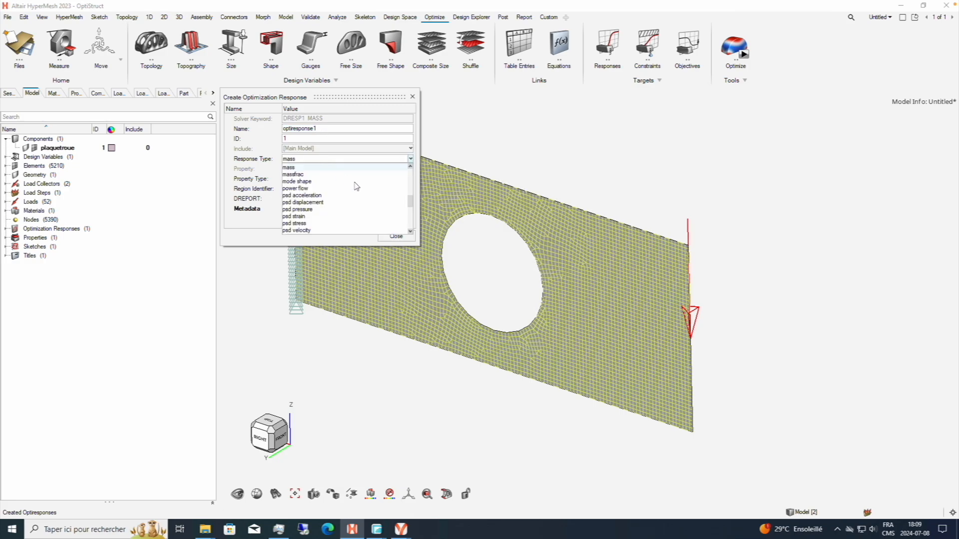
scroll(411, 212, down, 5)
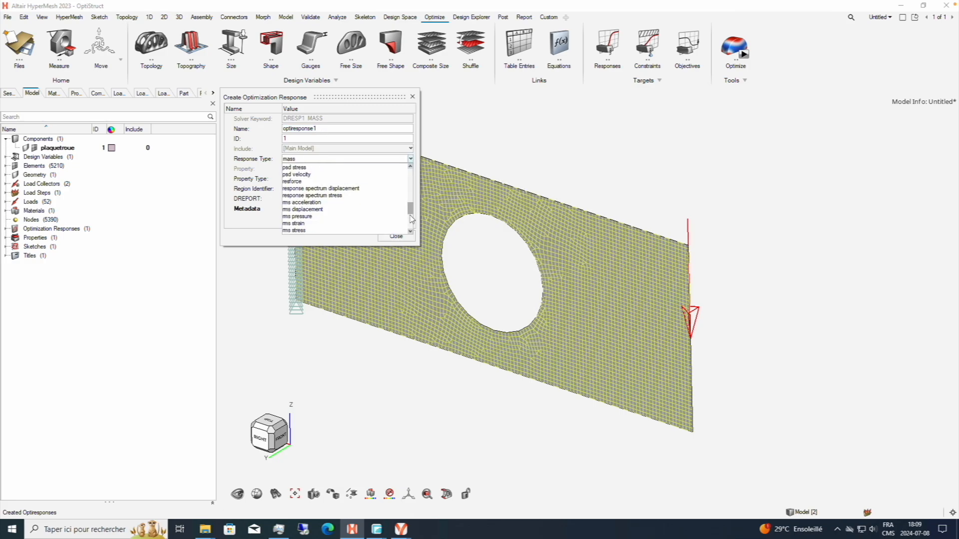
drag(411, 216, 411, 178)
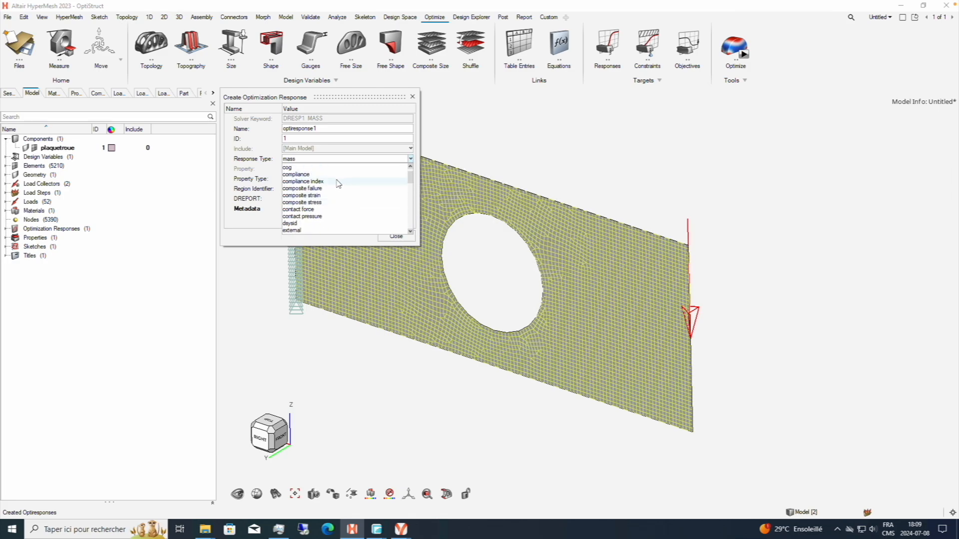
click(323, 174)
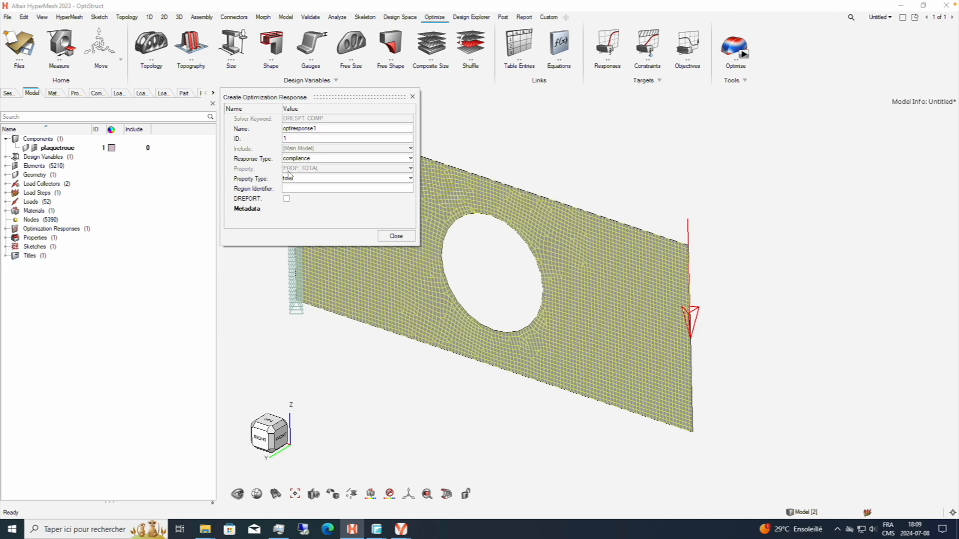
Rename the compliance response as COMPLIANCE and finish its definition.
click(332, 128)
key(ctrl+a)
text(C)
click(396, 236)
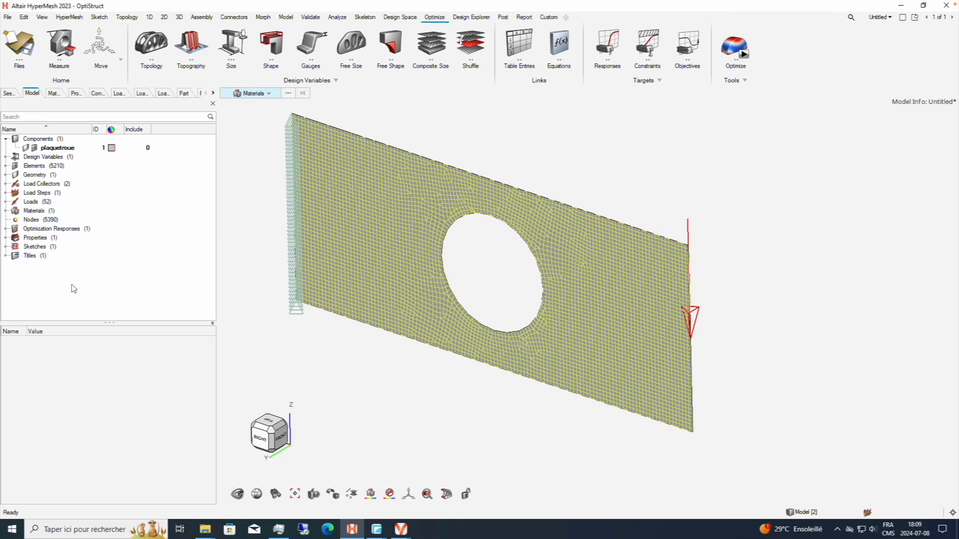
Create a second optimization response named VOLUMEFRAC with the response type volumefrac.
click(608, 45)
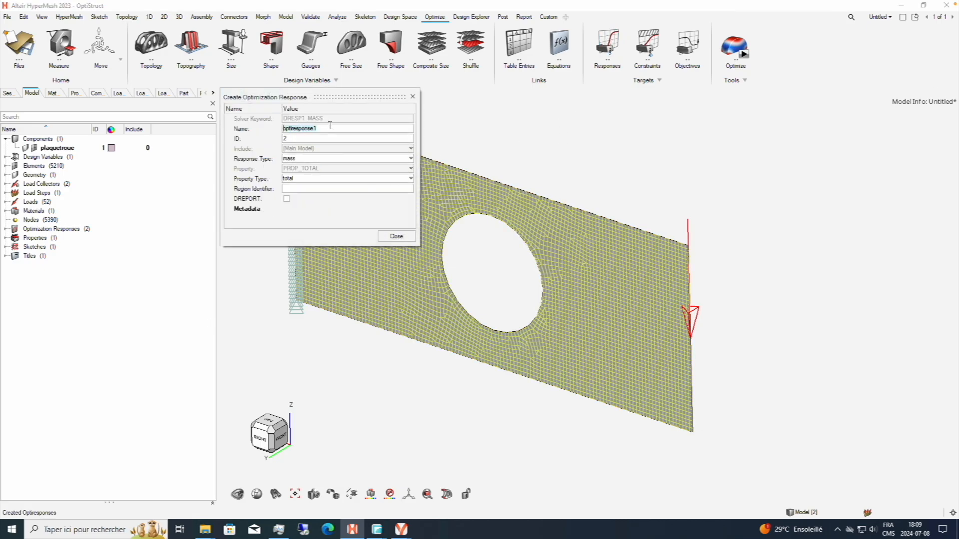
drag(329, 127, 260, 127)
double_click(345, 129)
drag(344, 128, 285, 126)
key(BackSpace)
click(322, 158)
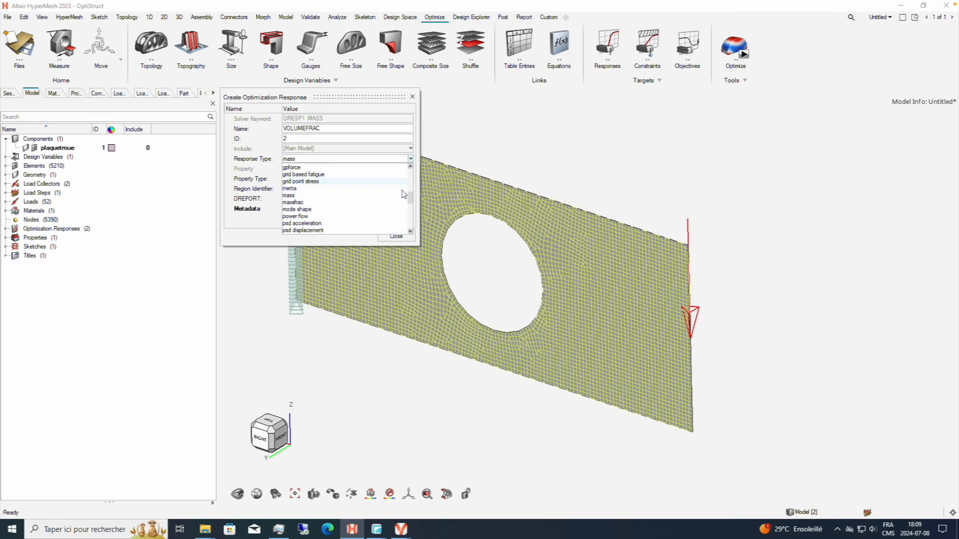
drag(410, 172, 414, 226)
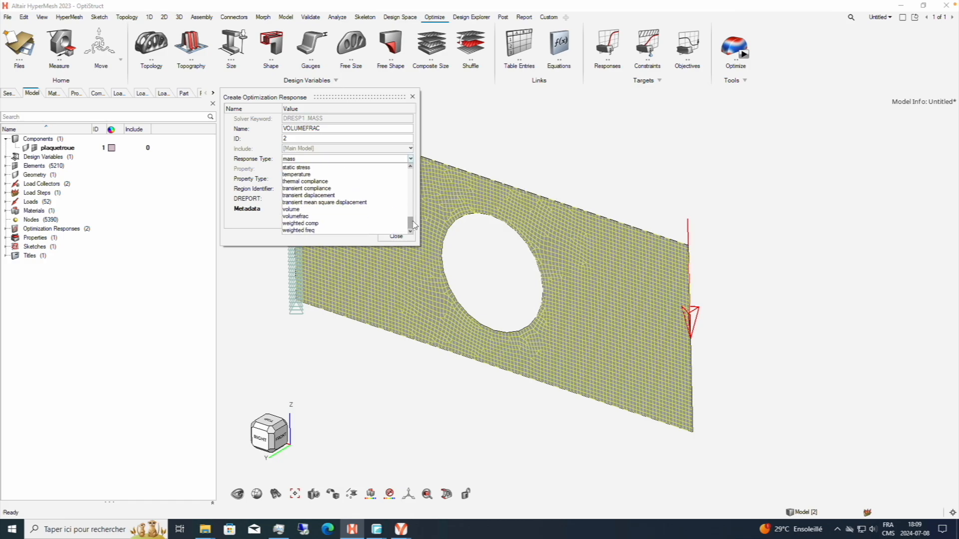
click(308, 217)
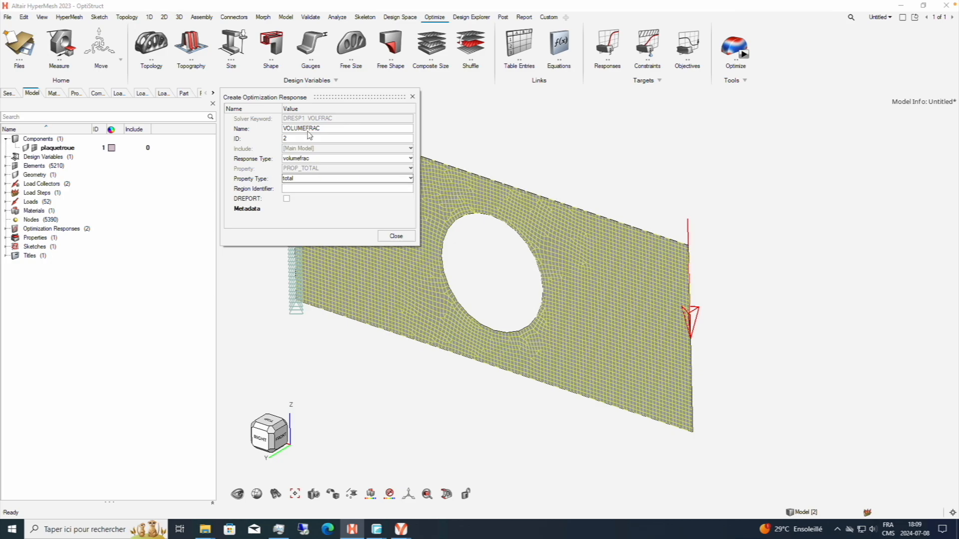
click(395, 236)
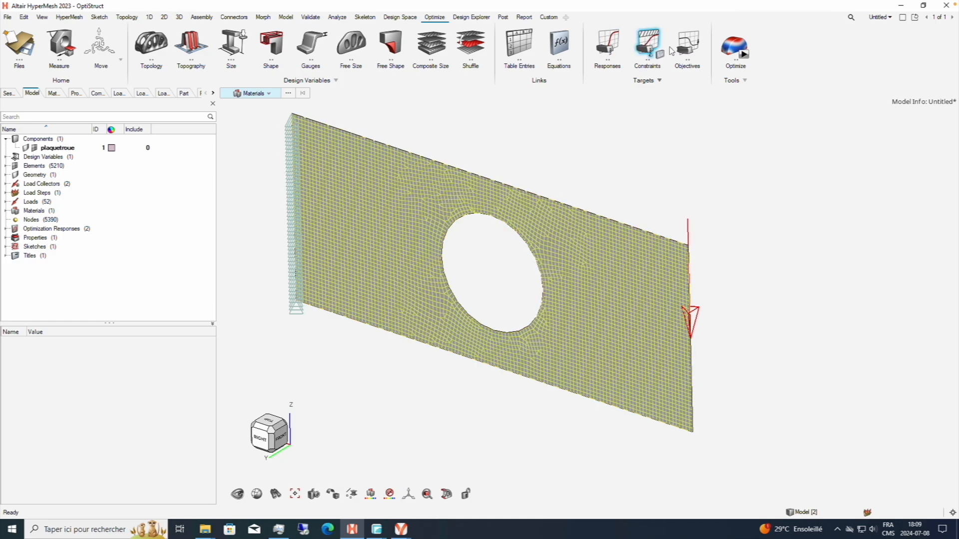
Create a Minimize objective that uses the COMPLIANCE response and the load step loadstep1.
click(687, 48)
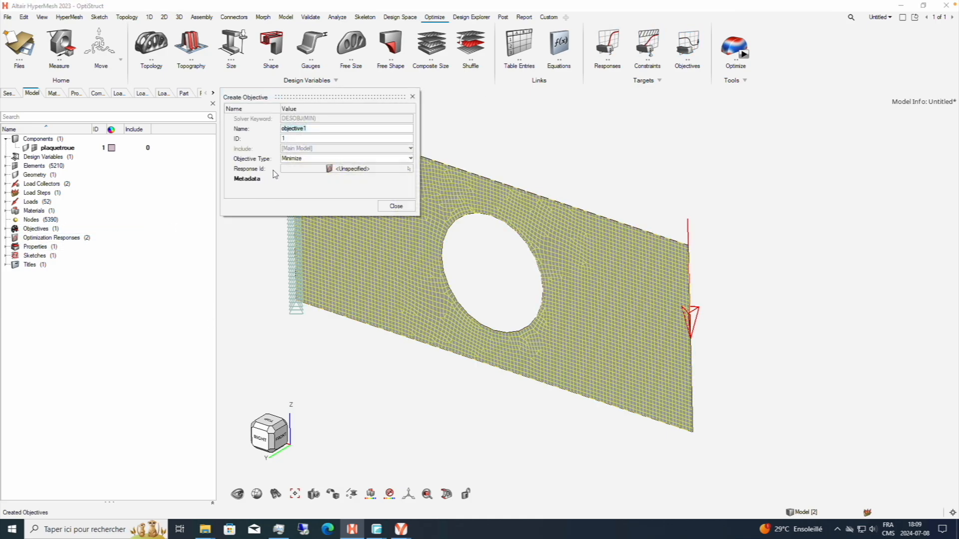
click(345, 169)
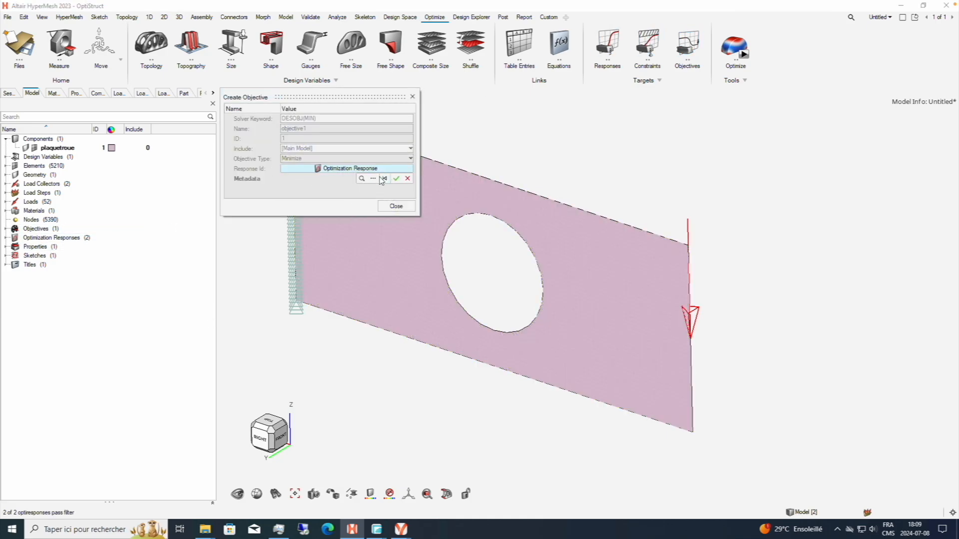
click(373, 179)
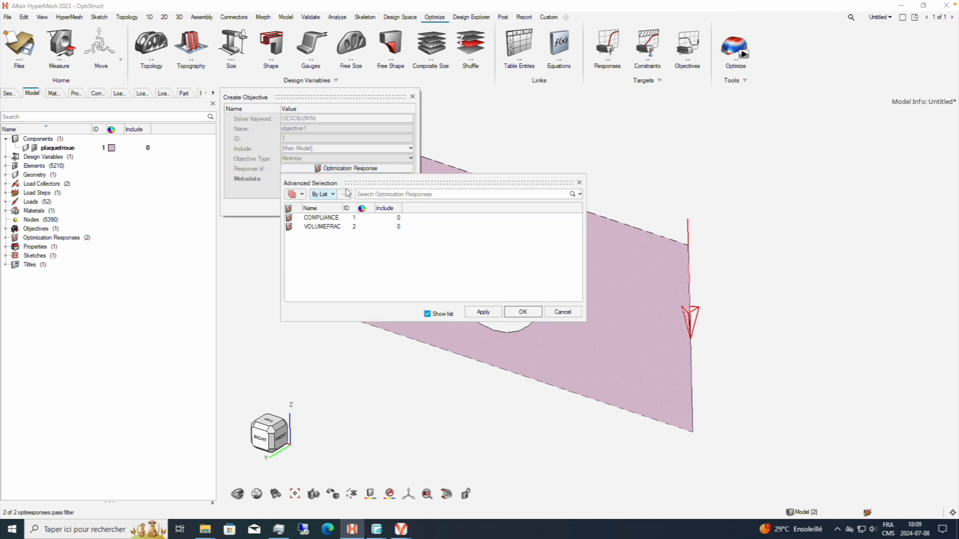
click(314, 219)
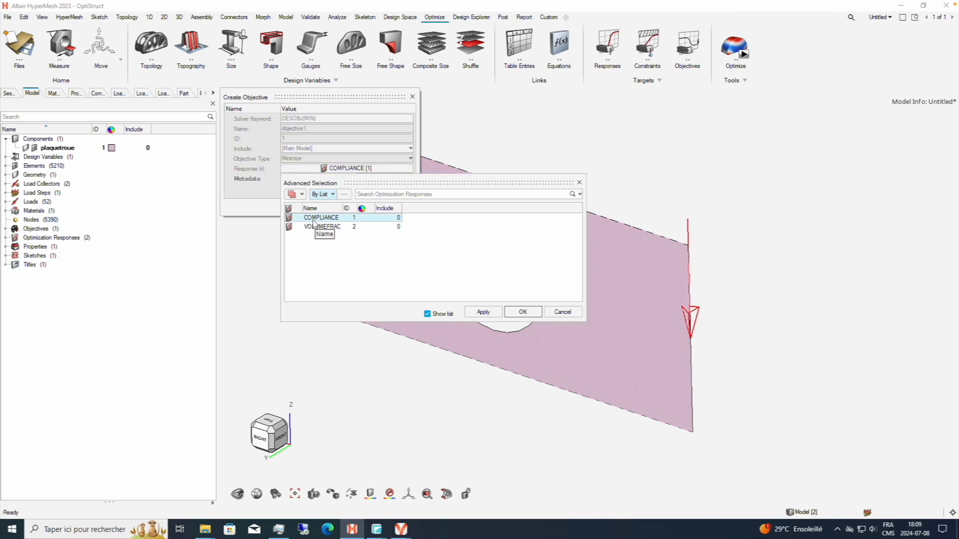
click(523, 313)
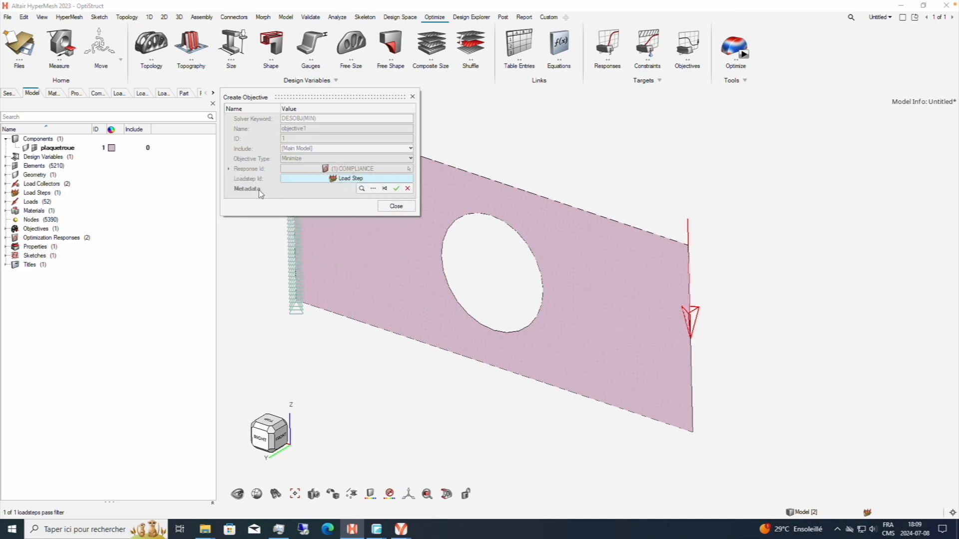
click(373, 188)
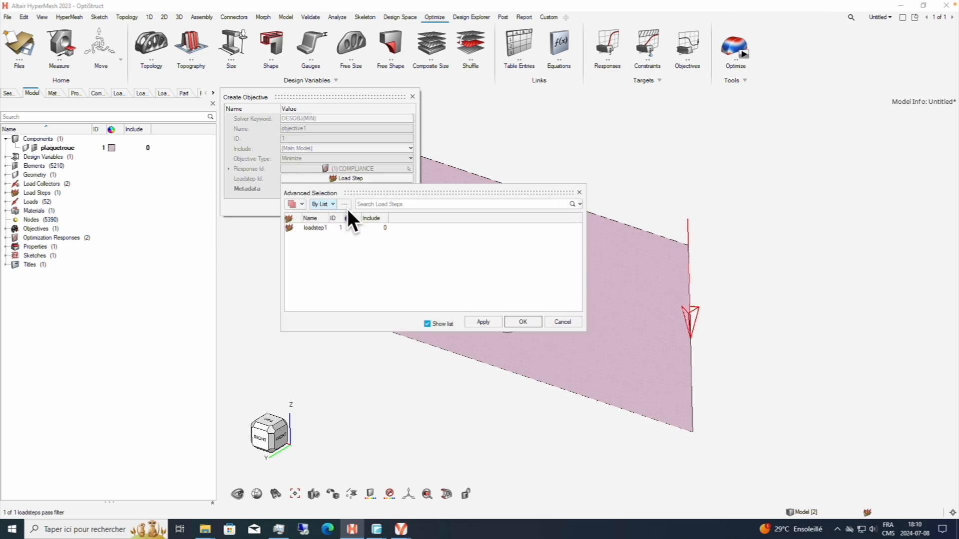
click(506, 322)
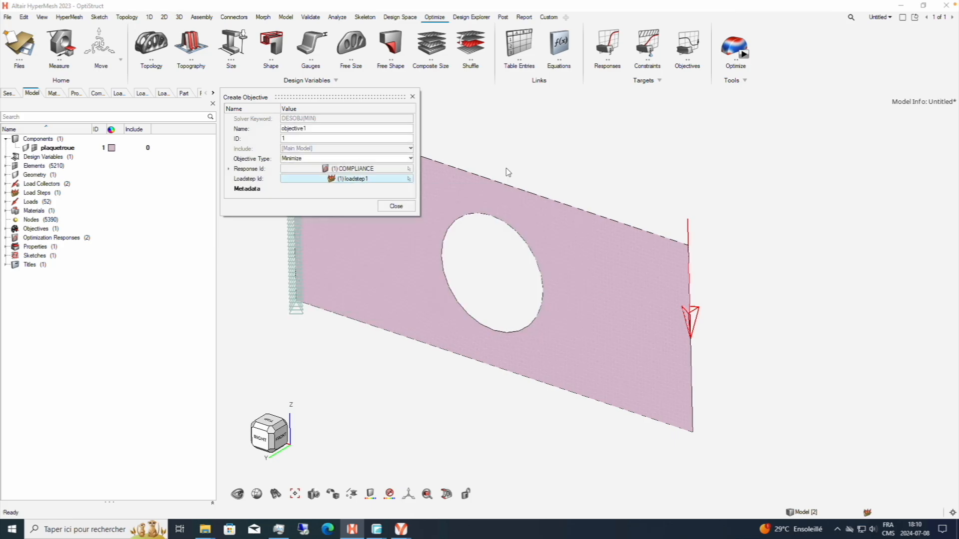
click(392, 206)
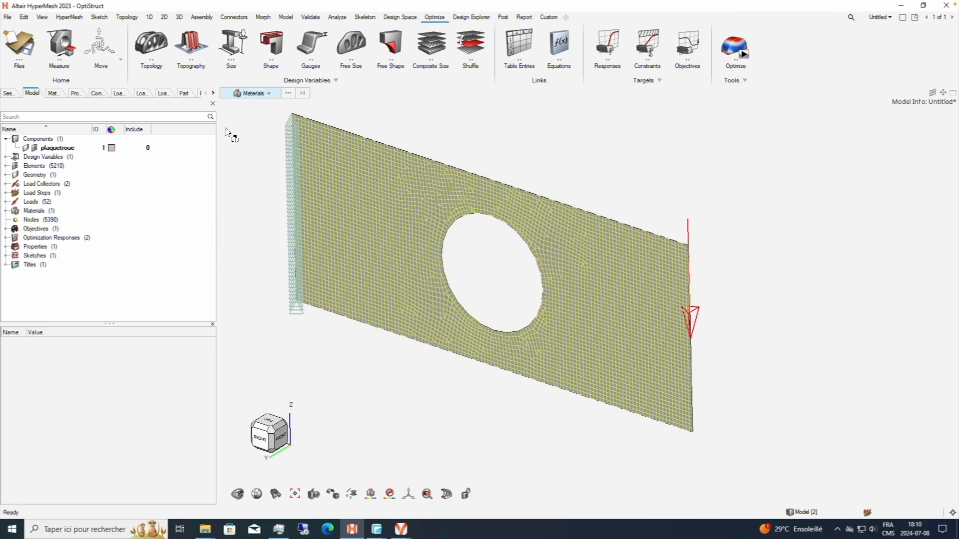
Create an optimization constraint and assign the VOLUMEFRAC response to it.
right_click(37, 303)
mouse_move(69, 307)
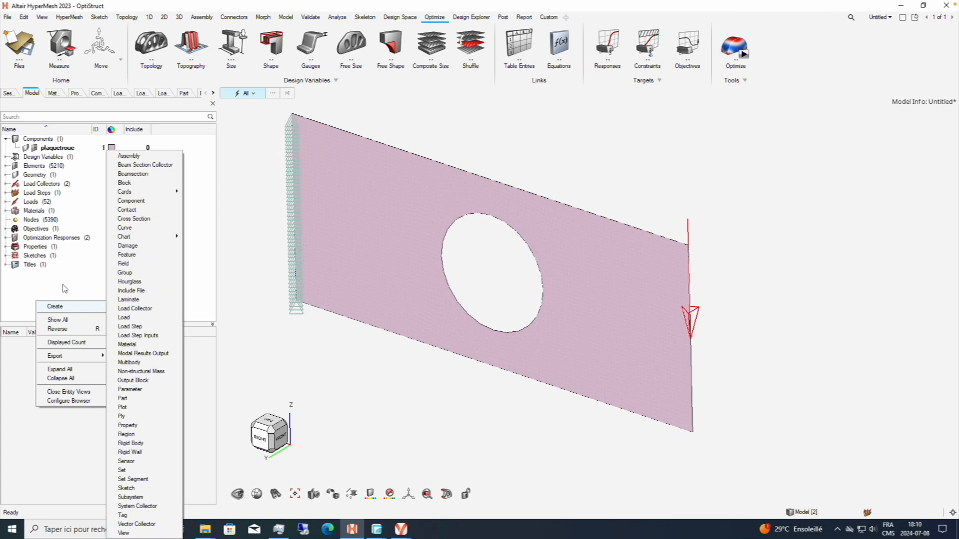
click(647, 48)
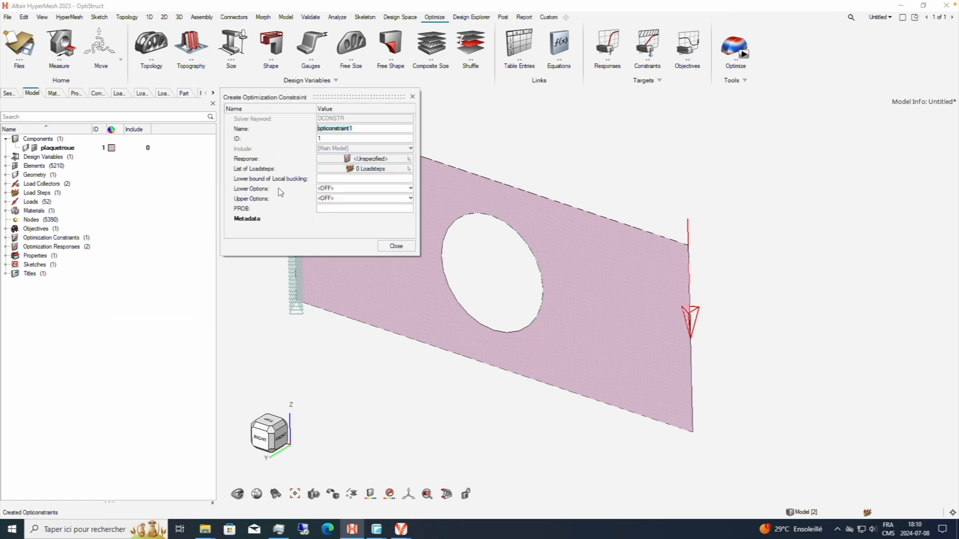
click(364, 159)
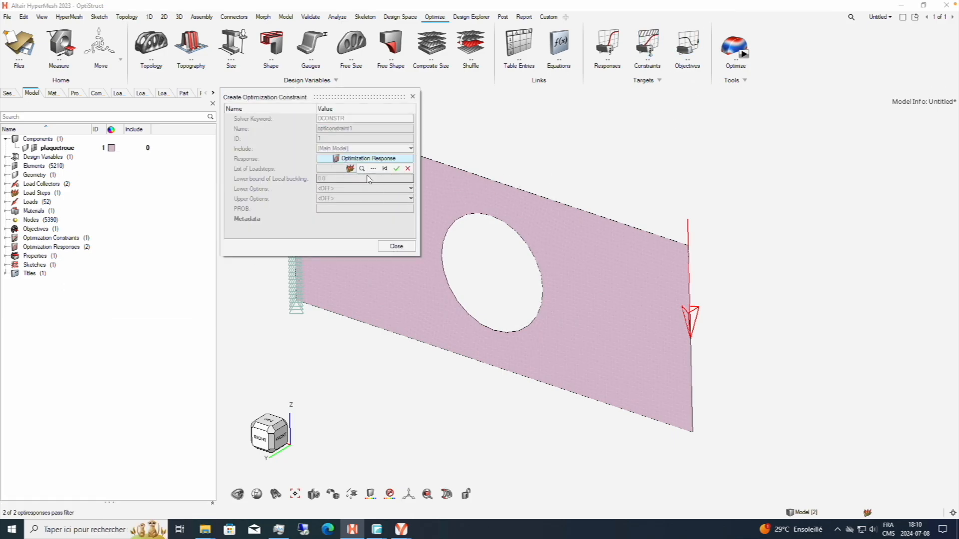
click(374, 170)
click(361, 216)
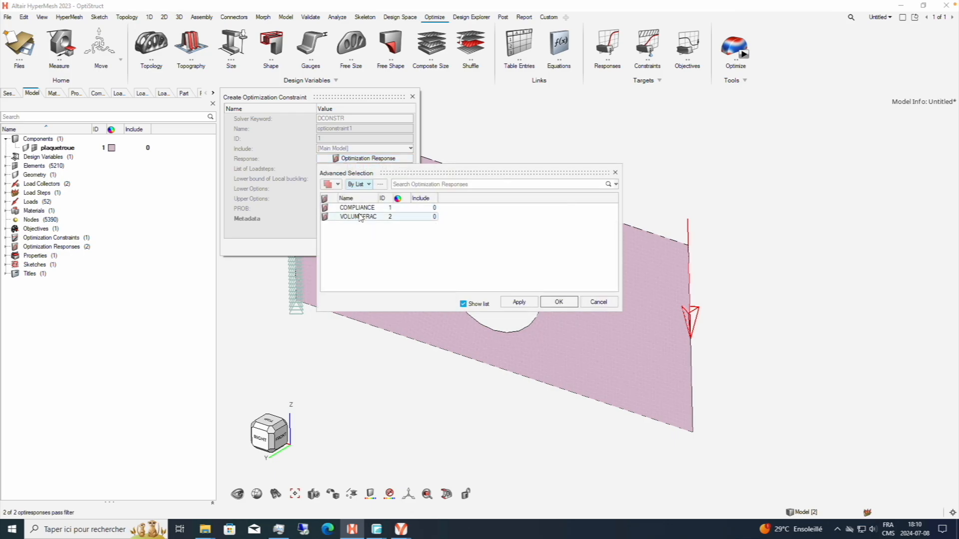
click(559, 302)
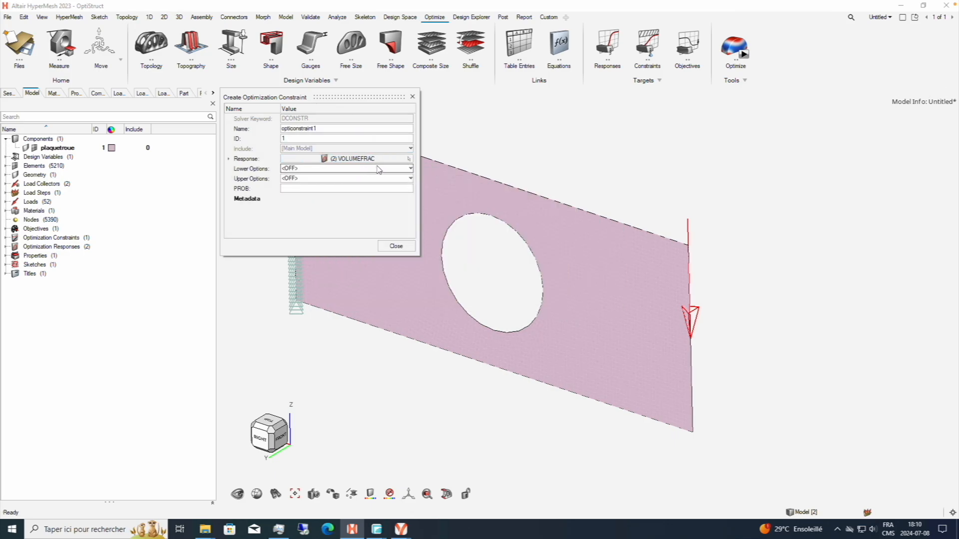
Set the volume fraction constraint's lower option to Lower bound, open the bound value for editing and close the definition.
click(402, 170)
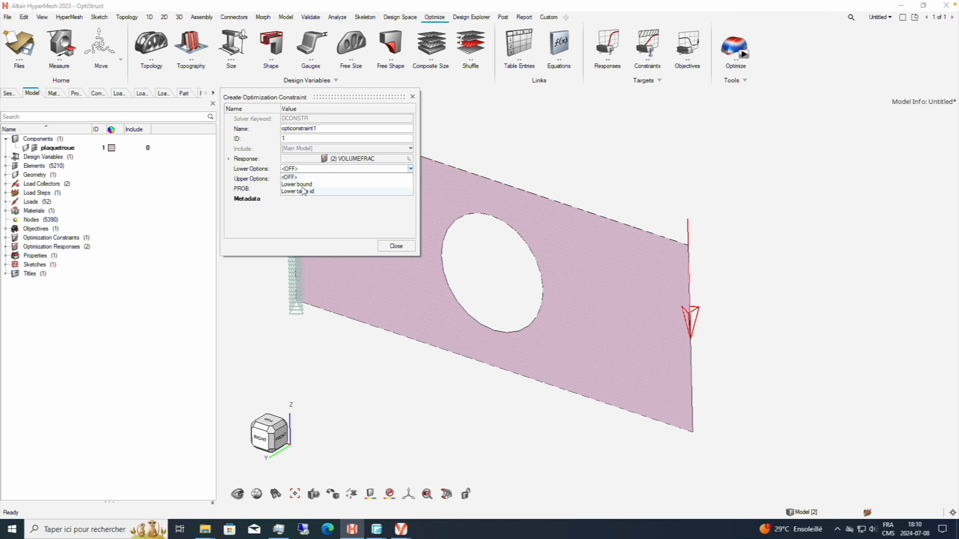
click(303, 185)
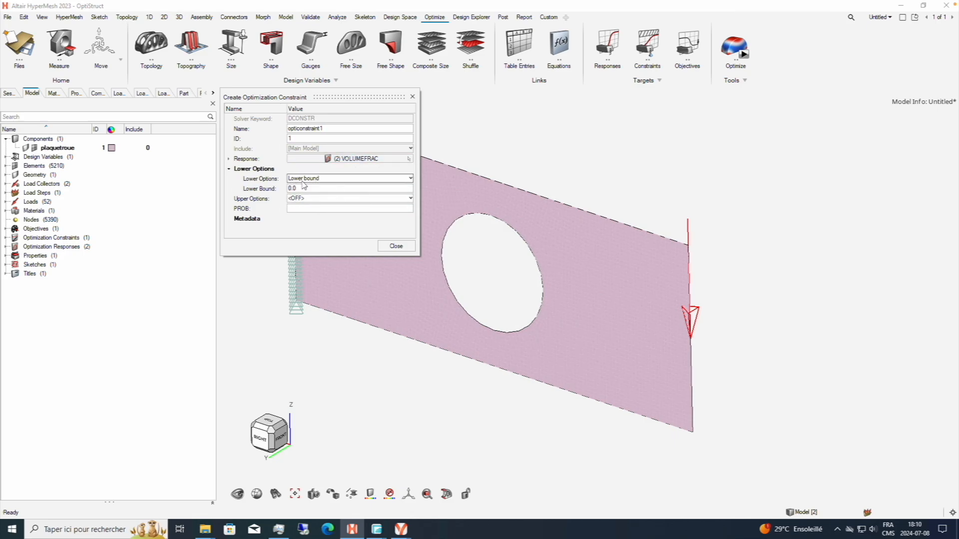
click(318, 189)
click(396, 246)
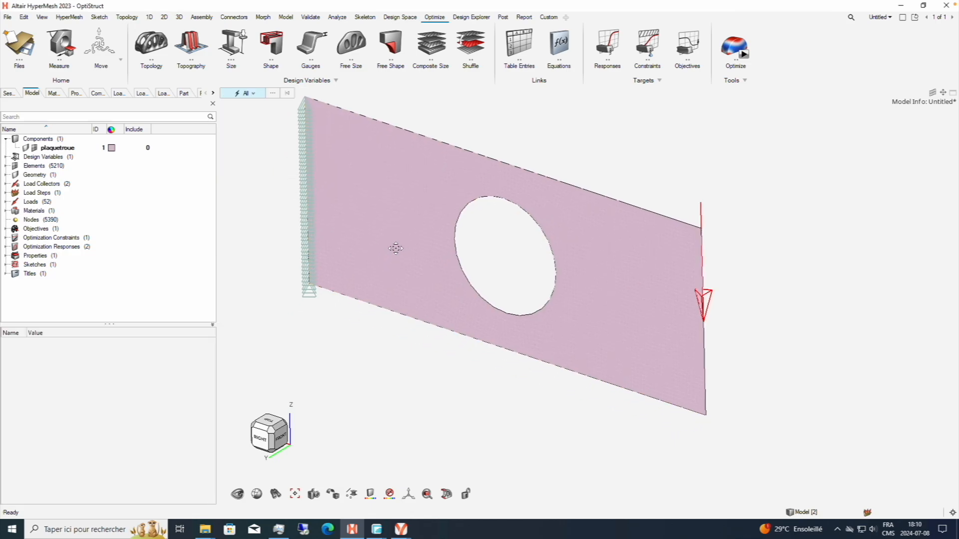
middle_drag(312, 200, 319, 198)
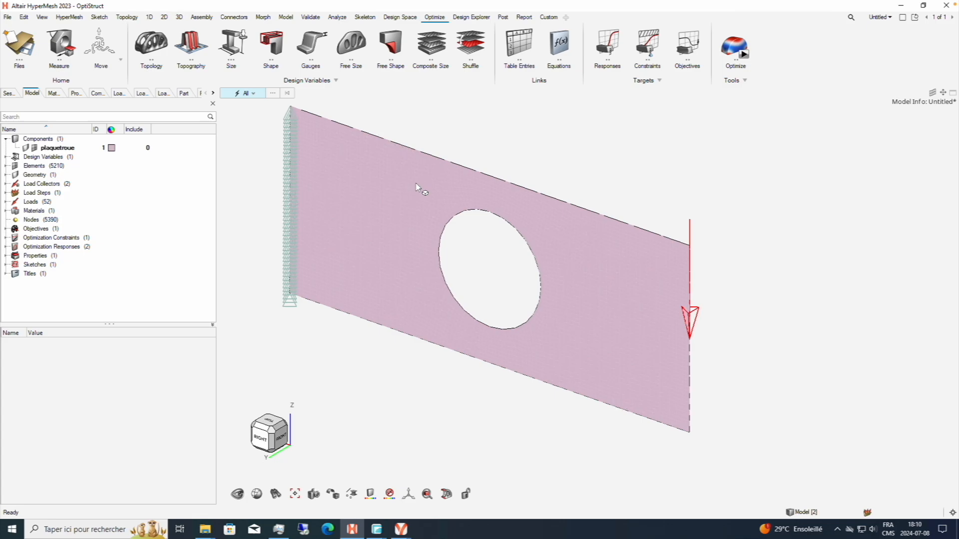
middle_drag(553, 150, 519, 159)
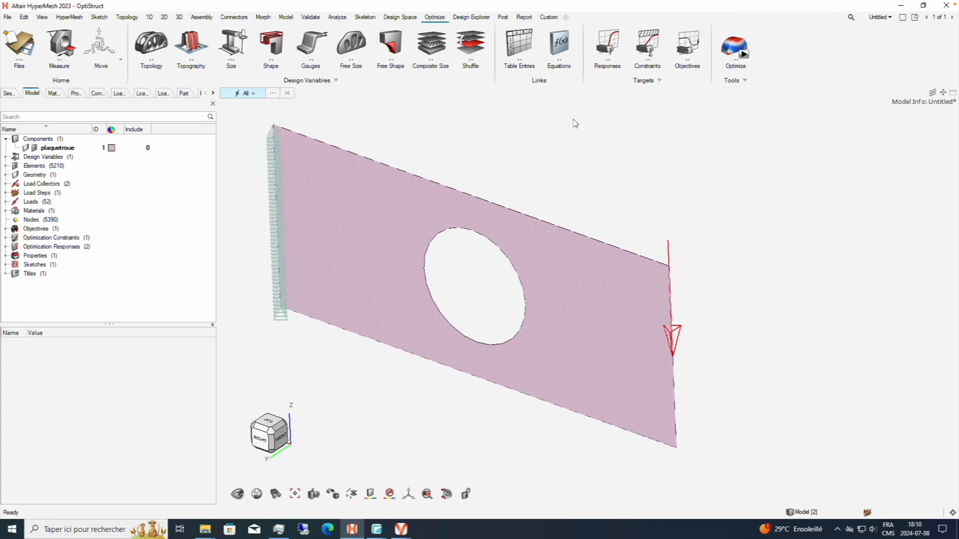
click(5, 239)
click(5, 255)
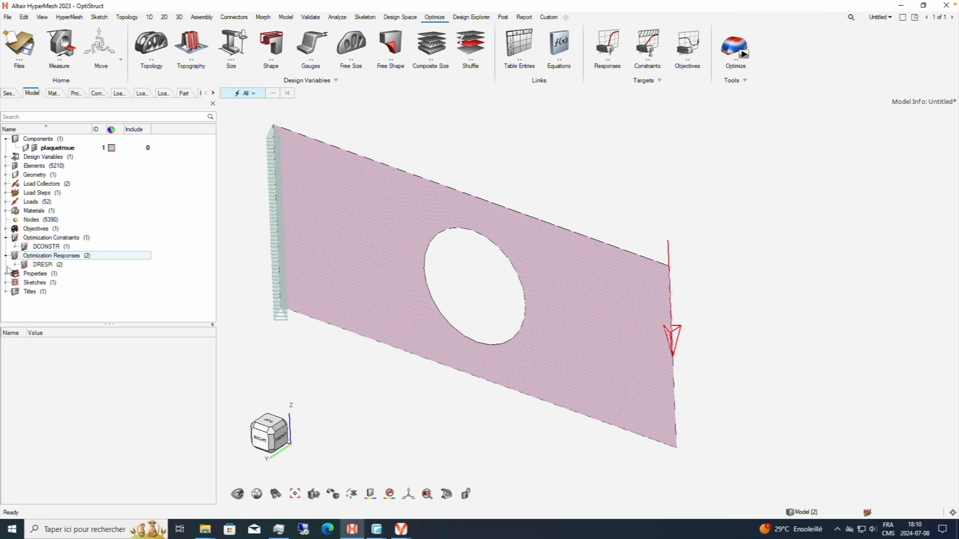
click(15, 265)
click(16, 265)
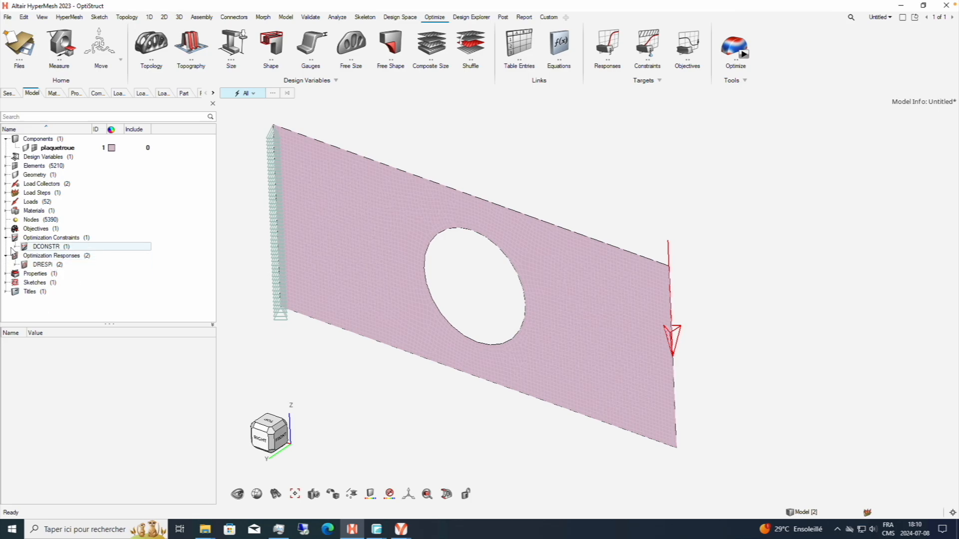
click(5, 238)
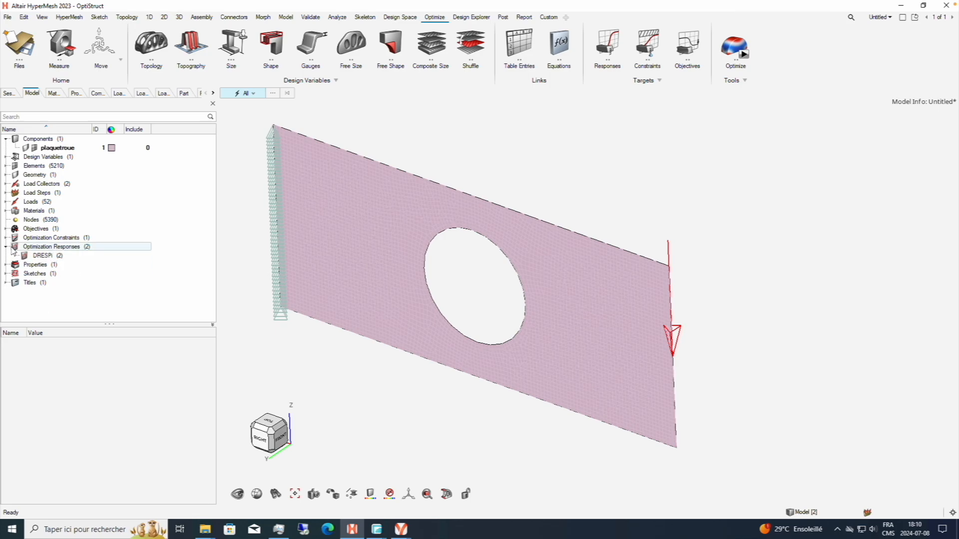
Start the optimization run's model export and create a folder named OPTIM inside the OPTIMTOPO folder.
click(744, 54)
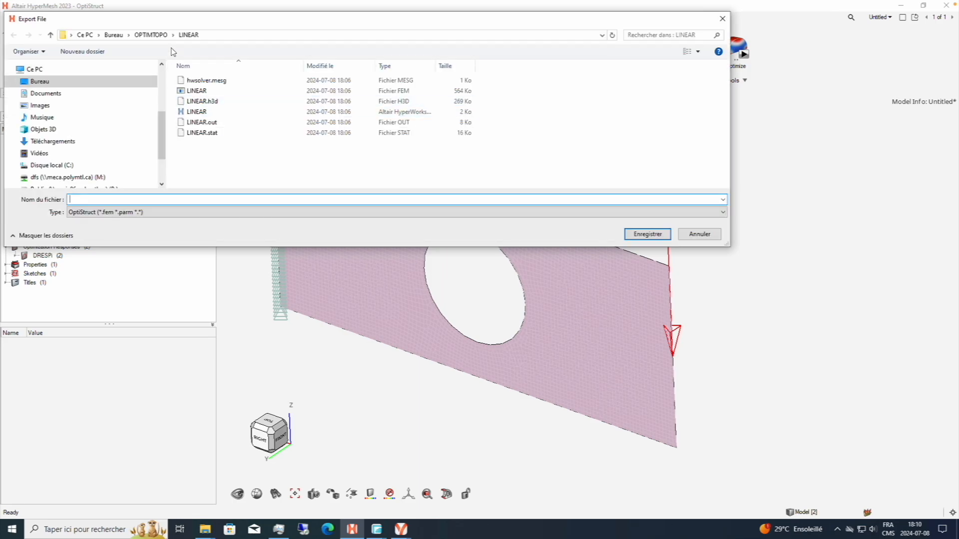
right_click(228, 138)
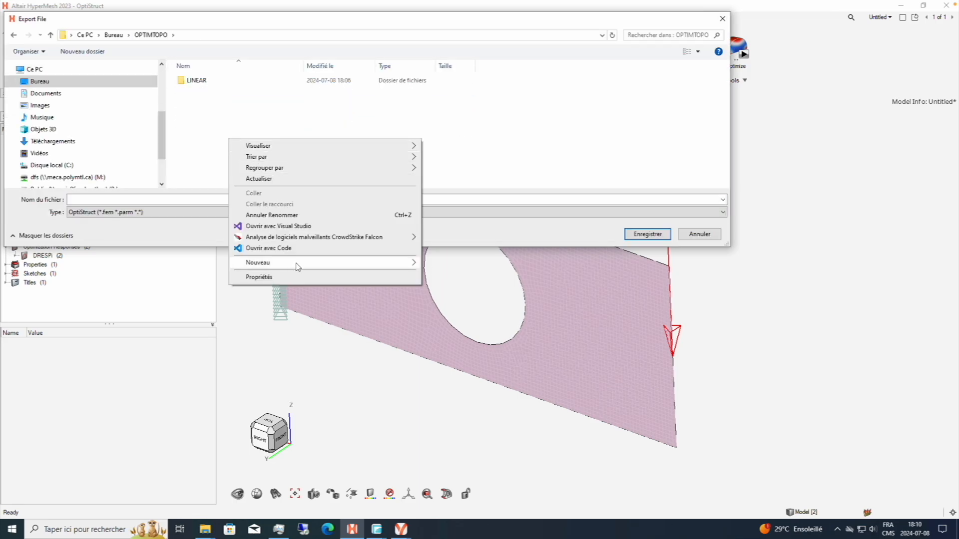
mouse_move(297, 264)
click(446, 264)
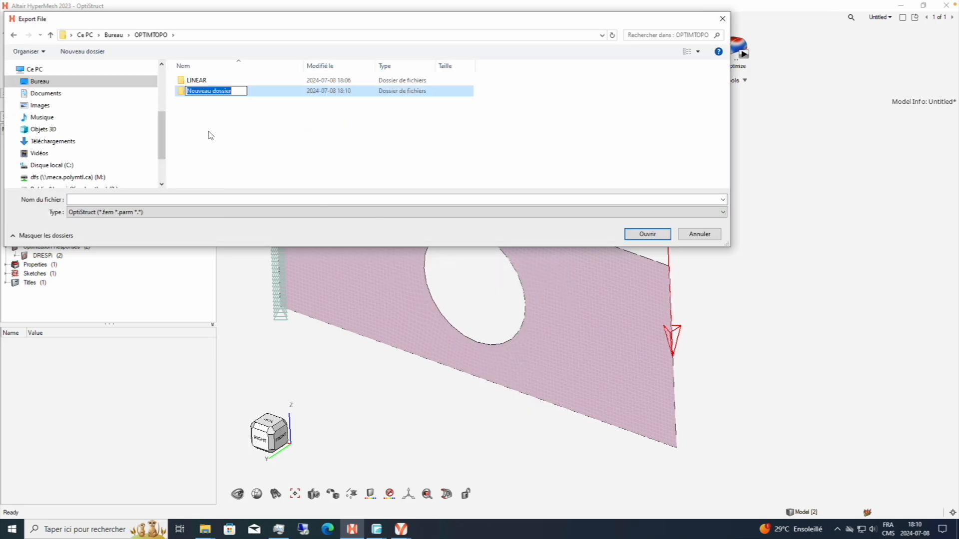
text(OPTIM)
key(Return)
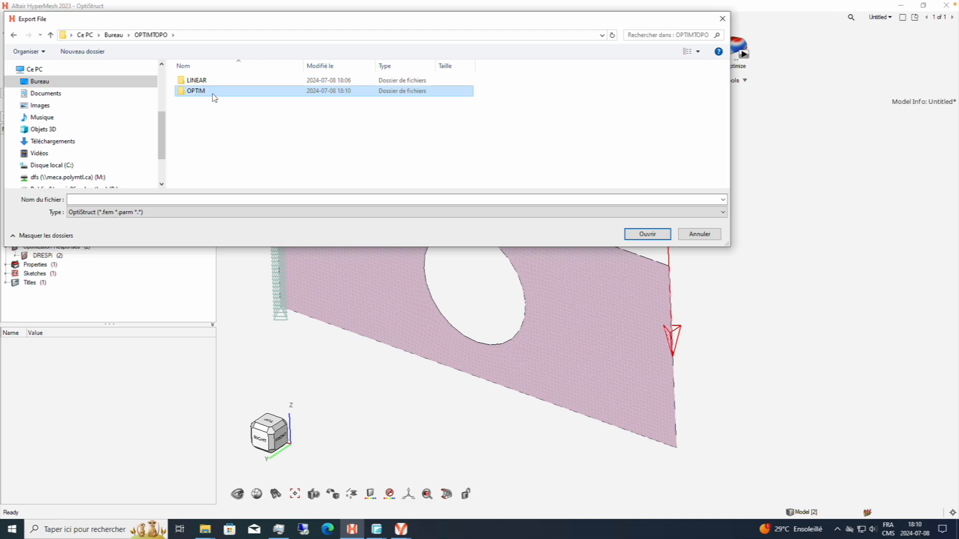
Export the solver deck as OPTIM into the OPTIM folder and run it with the OptiStruct solver.
key(Return)
click(182, 200)
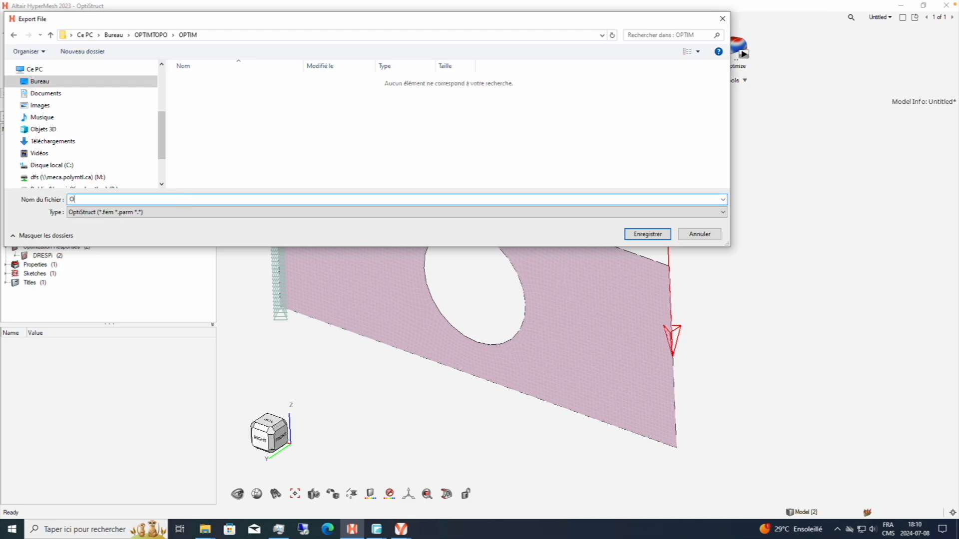
key(Return)
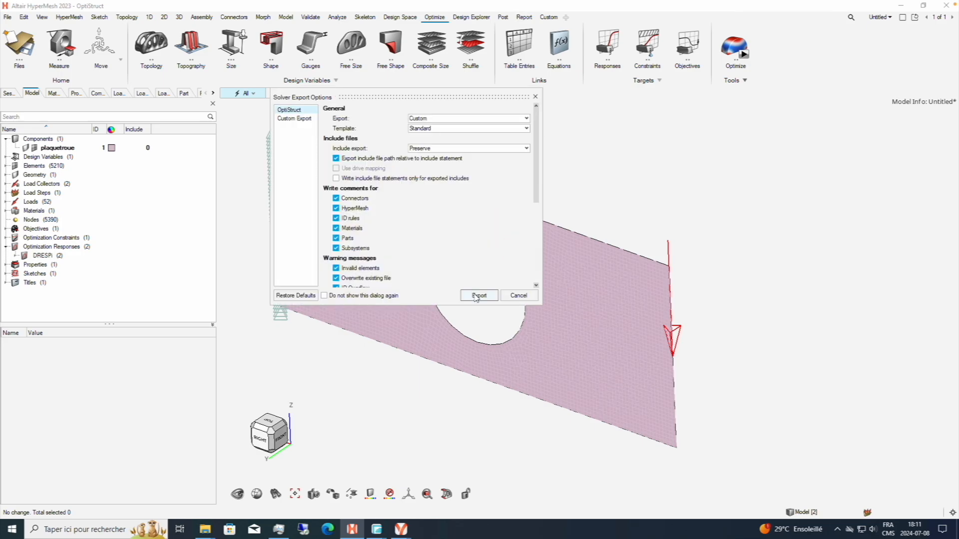
click(479, 296)
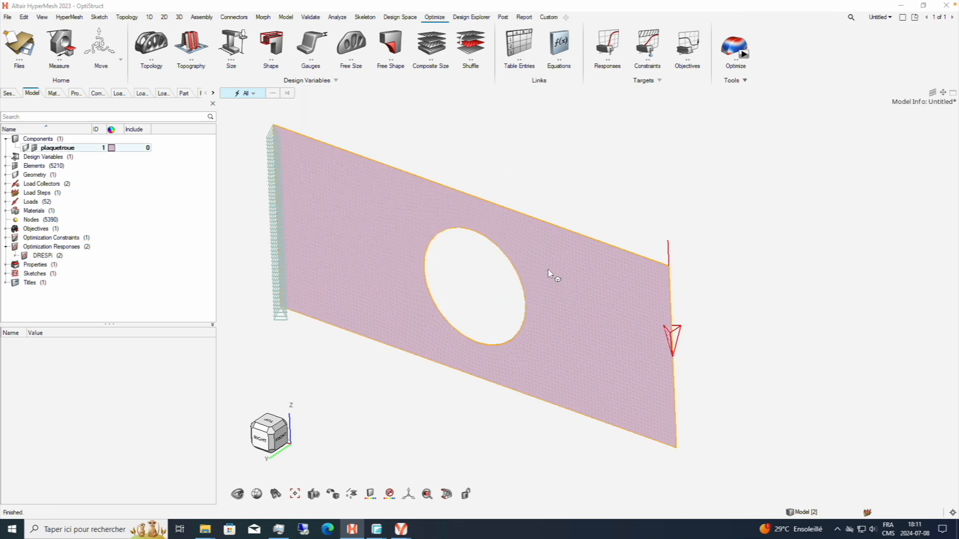
click(559, 292)
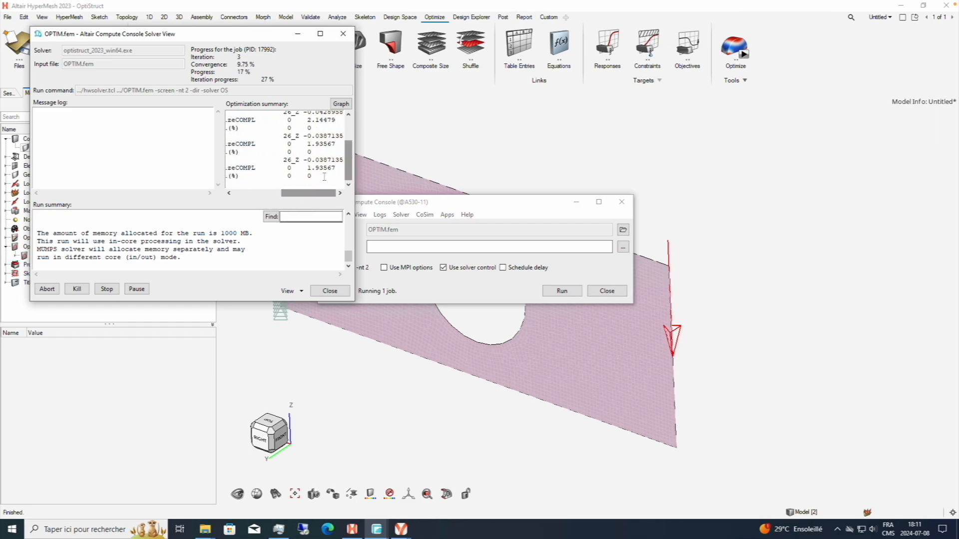
Examine the optimization summary of the OPTIM.fem job and open its results in HyperView.
drag(283, 40, 379, 64)
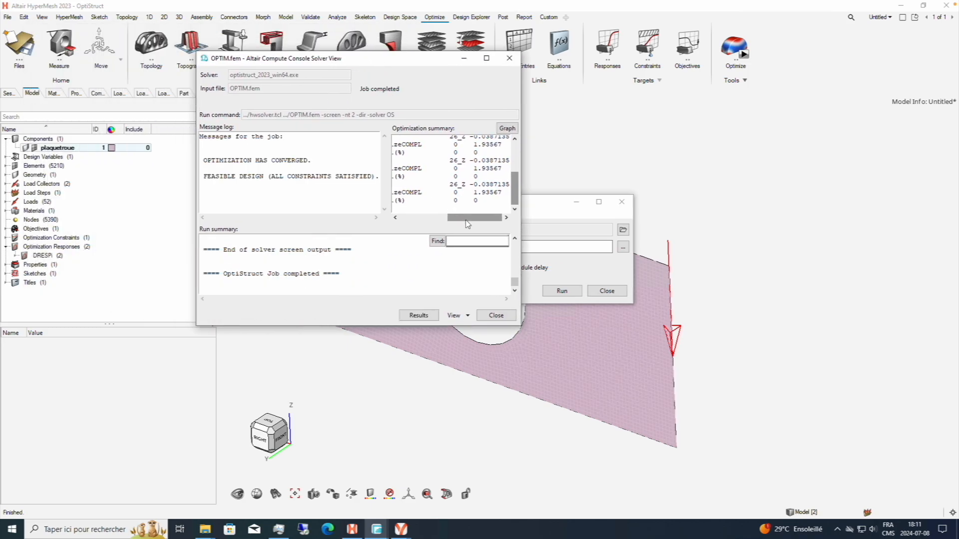
drag(469, 223, 422, 223)
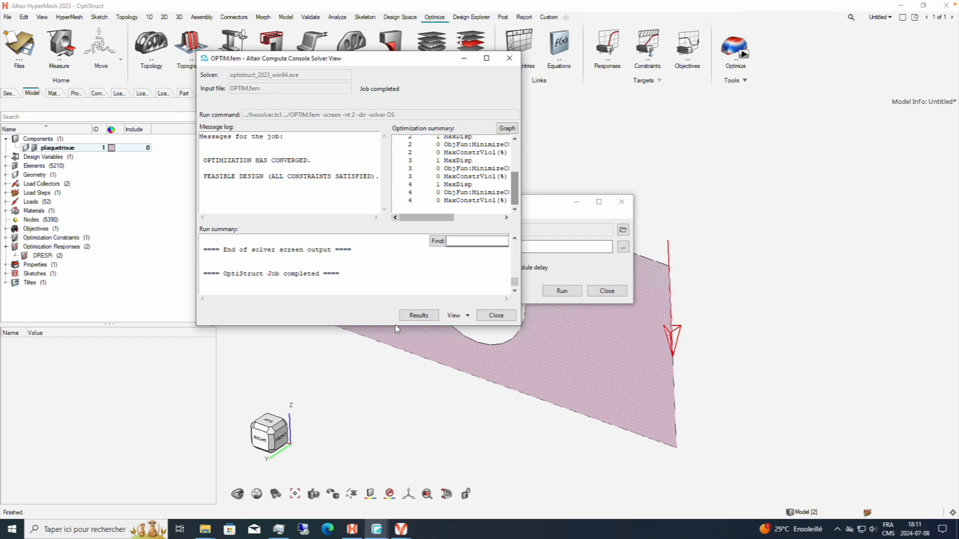
click(418, 315)
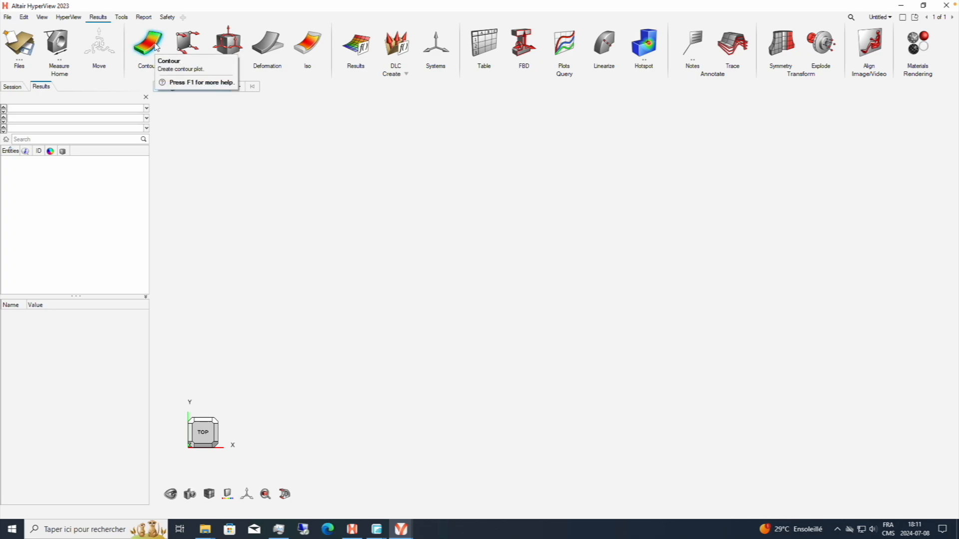
Load OPTIM_des.h3d from the OPTIMTOPO/OPTIM folder as both the model and the results file.
click(5, 19)
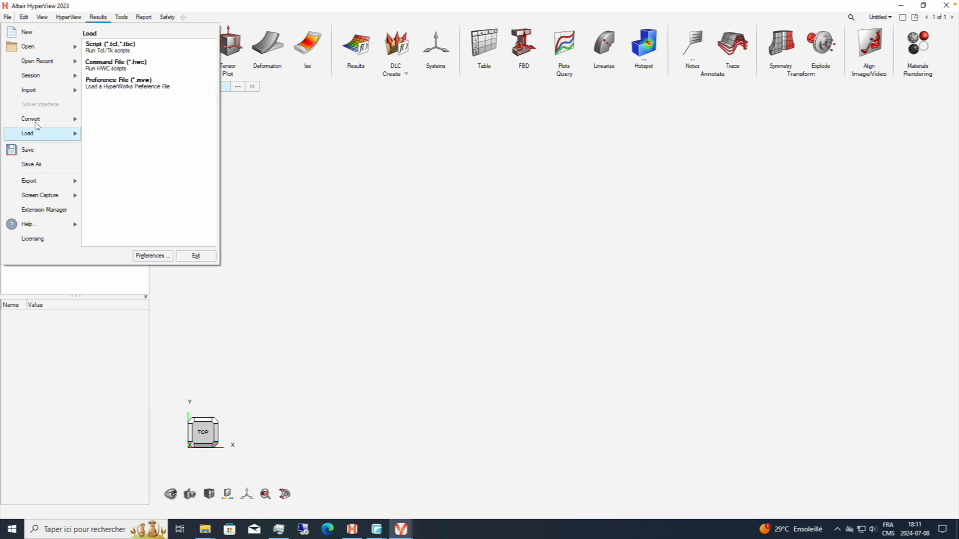
mouse_move(37, 120)
mouse_move(35, 90)
click(103, 46)
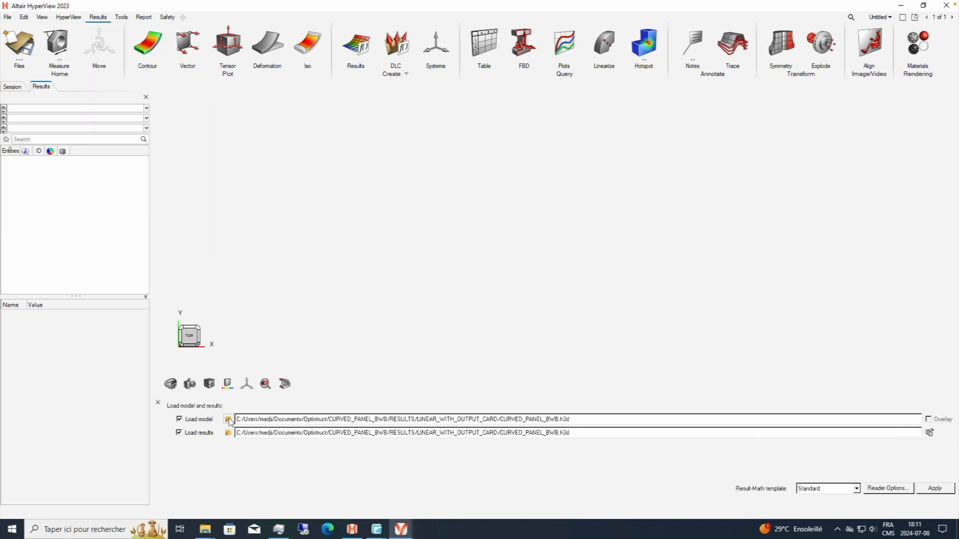
click(229, 419)
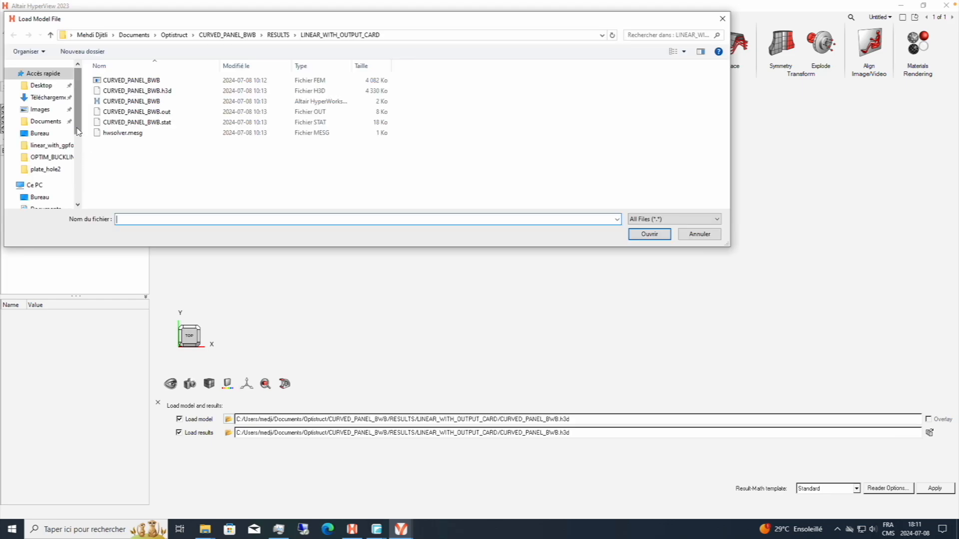
scroll(65, 149, down, 3)
click(43, 142)
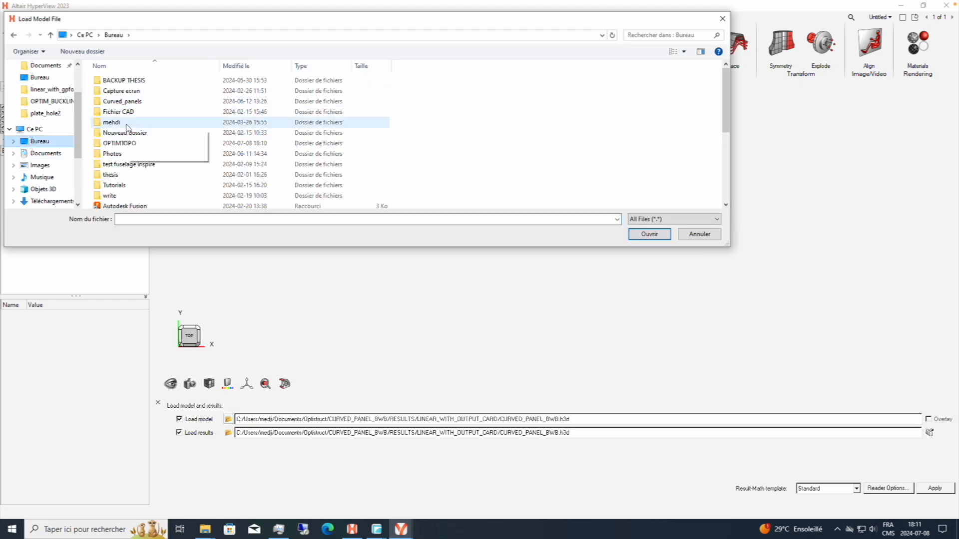
double_click(128, 143)
double_click(133, 92)
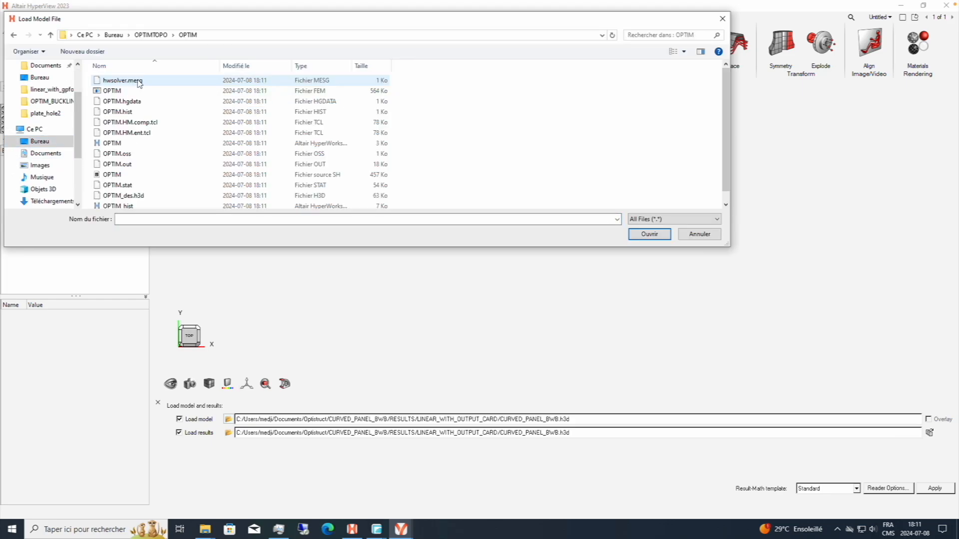
click(246, 198)
click(649, 234)
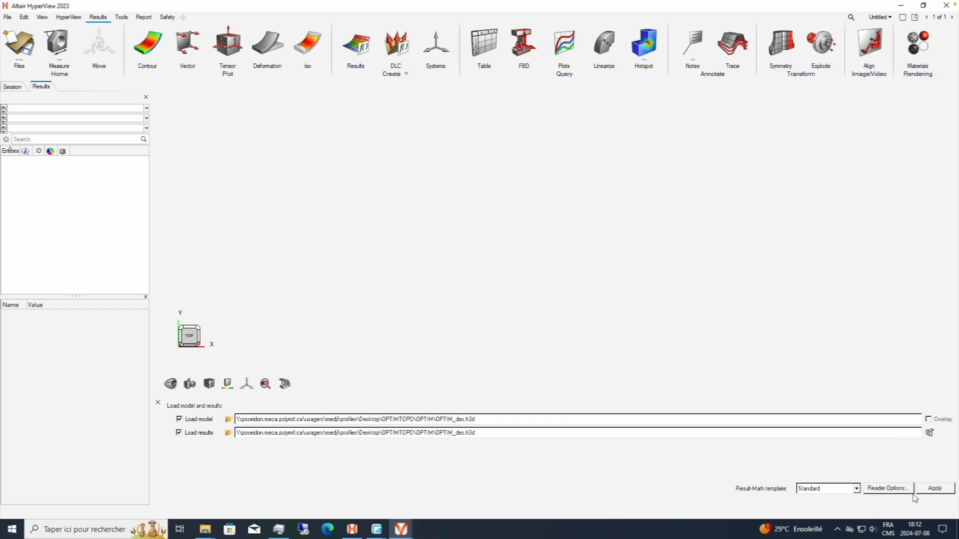
click(928, 492)
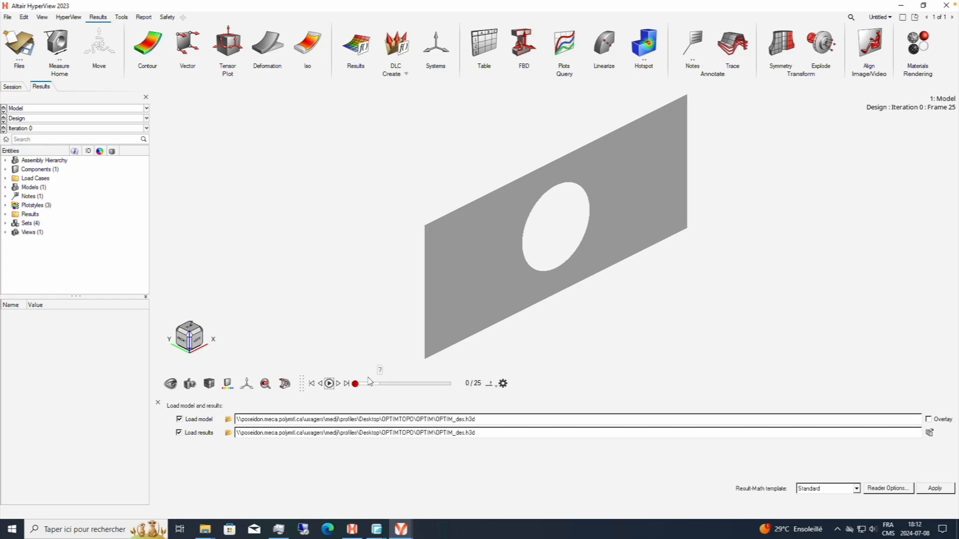
Plot the Element Densities contour on the plate and advance the animation to frame 25.
click(147, 44)
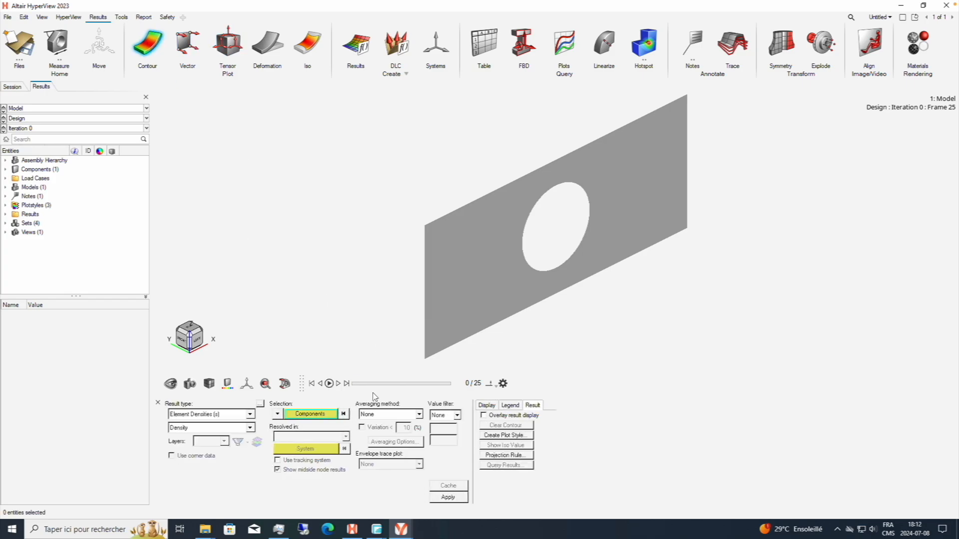
click(442, 502)
drag(357, 384, 455, 388)
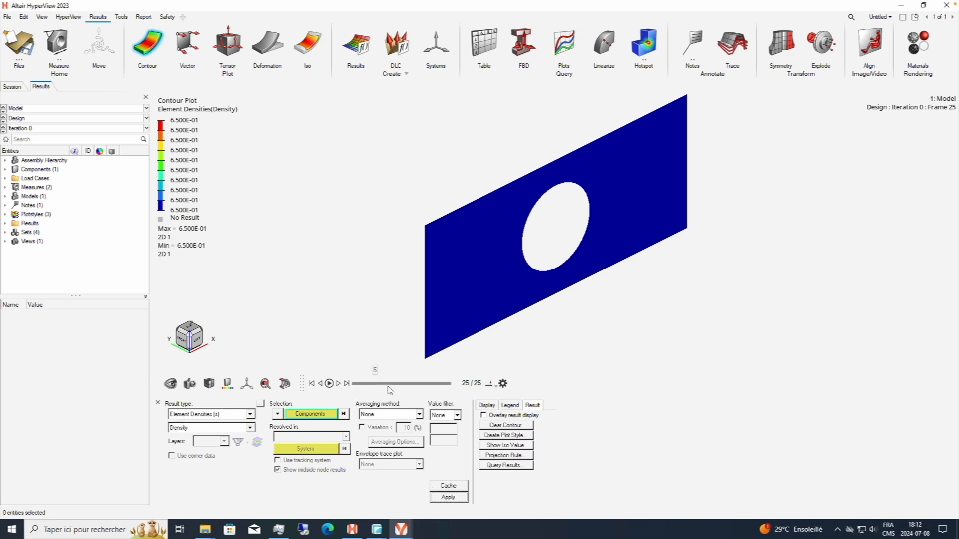
drag(388, 387, 445, 388)
Switch back to HyperMesh, turn off the volume fraction constraint's lower option and give it an upper bound of 0.4.
click(405, 530)
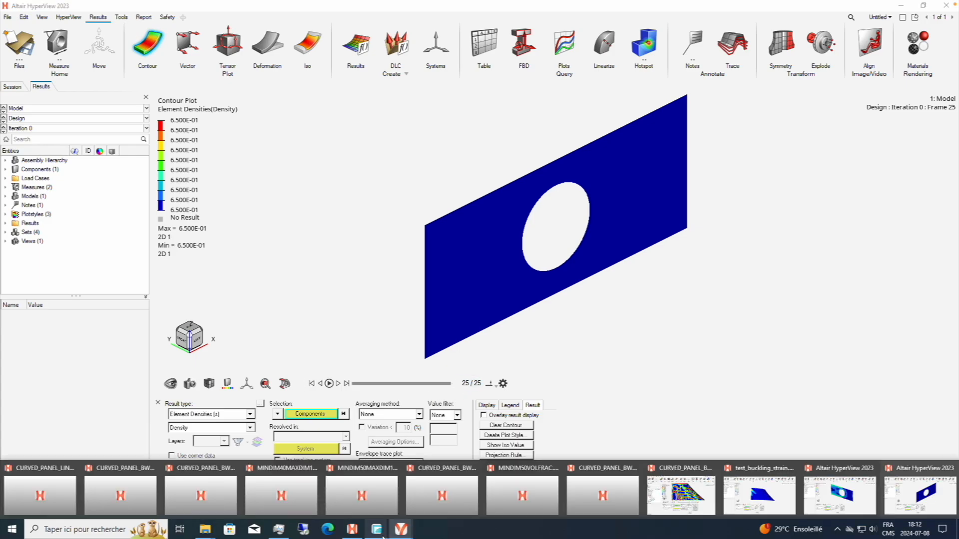
click(352, 529)
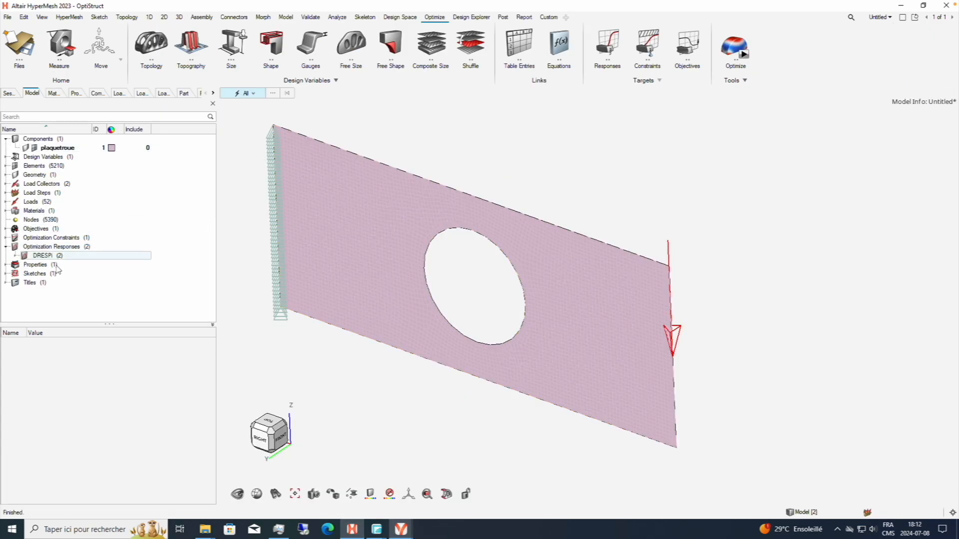
click(8, 239)
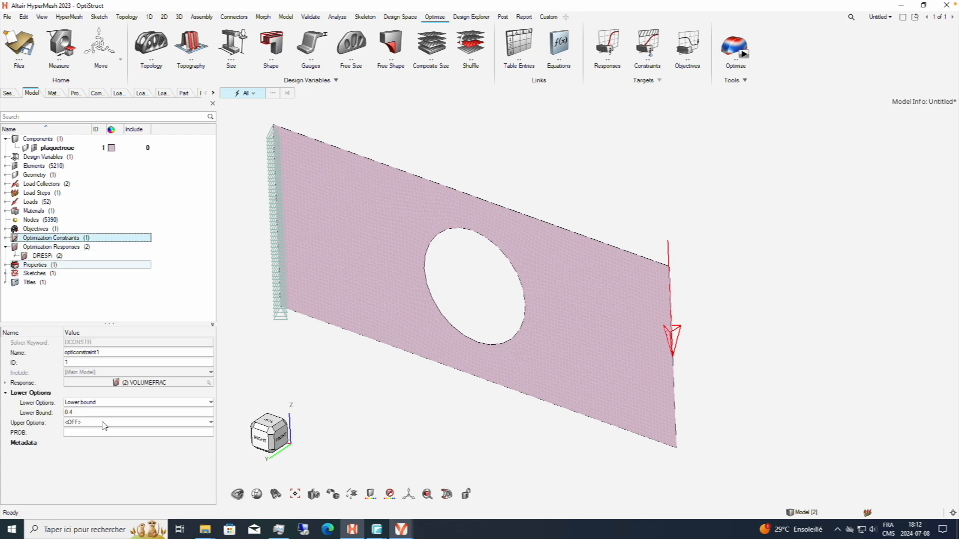
click(83, 403)
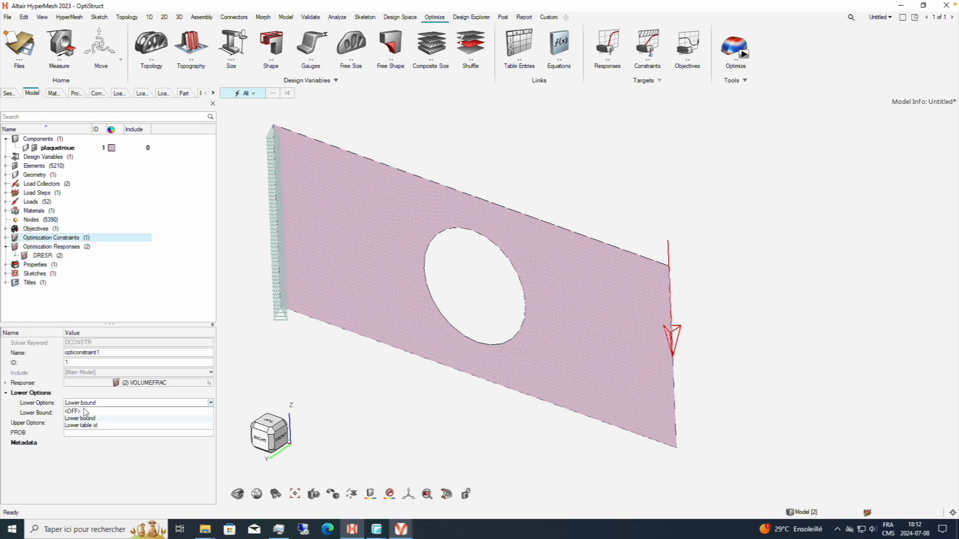
click(85, 412)
click(85, 403)
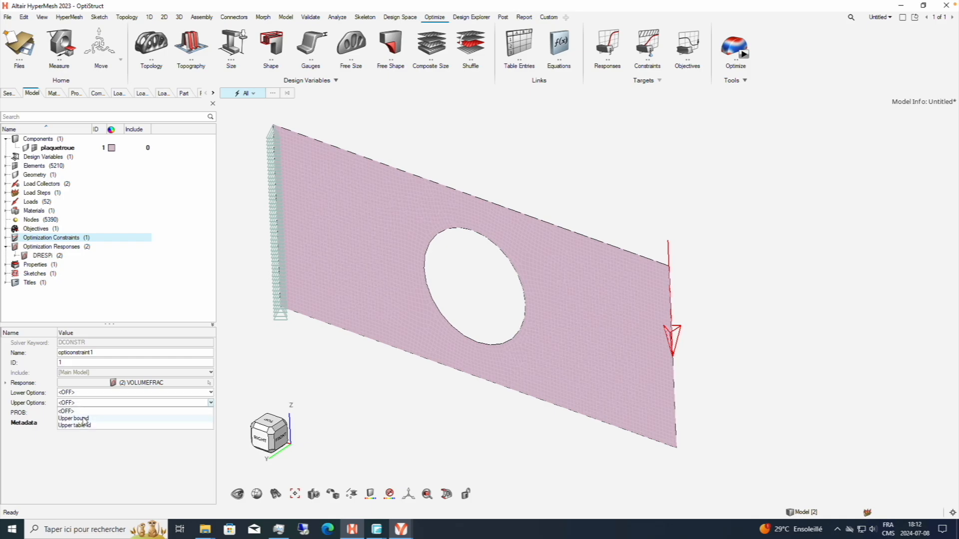
click(85, 419)
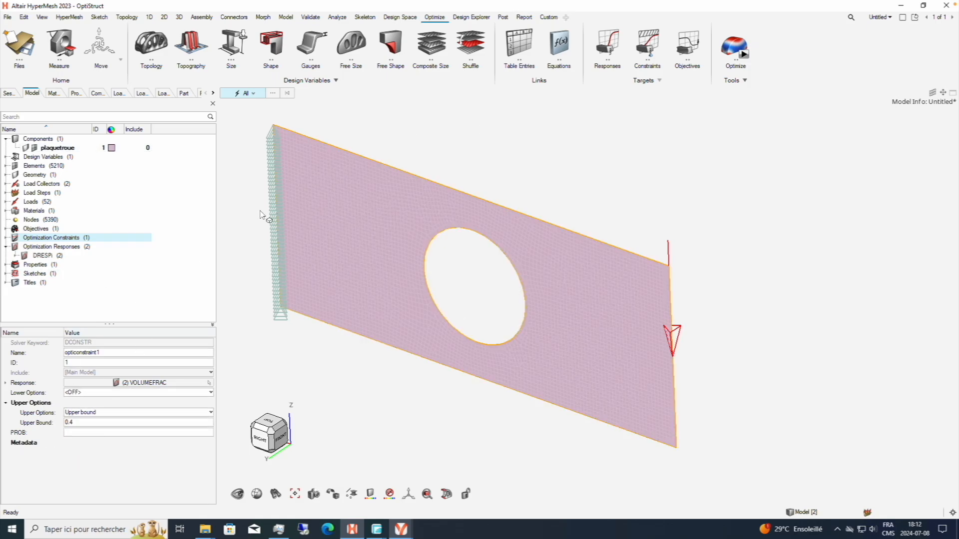
Export the corrected model over the existing OPTIM.fem and rerun the optimization with the OptiStruct solver.
click(735, 45)
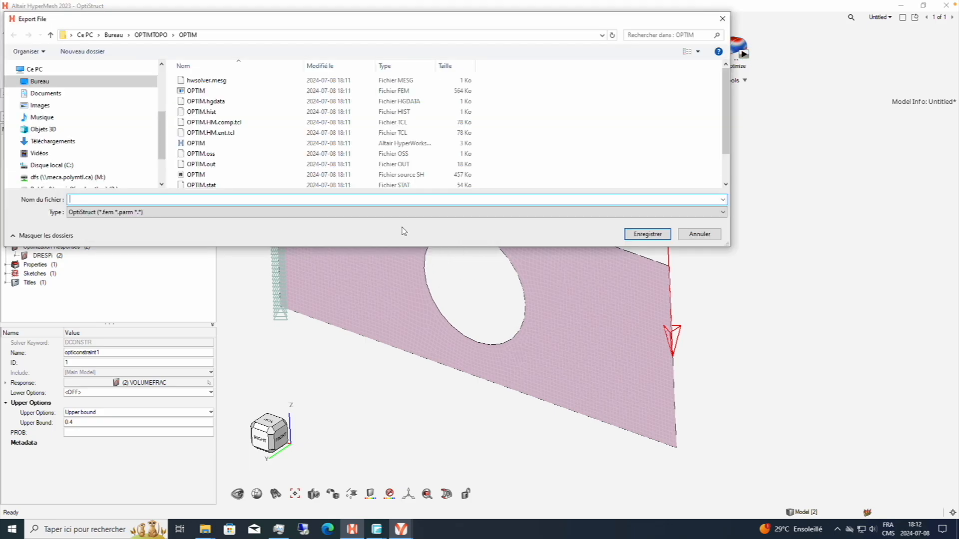
click(260, 93)
click(647, 234)
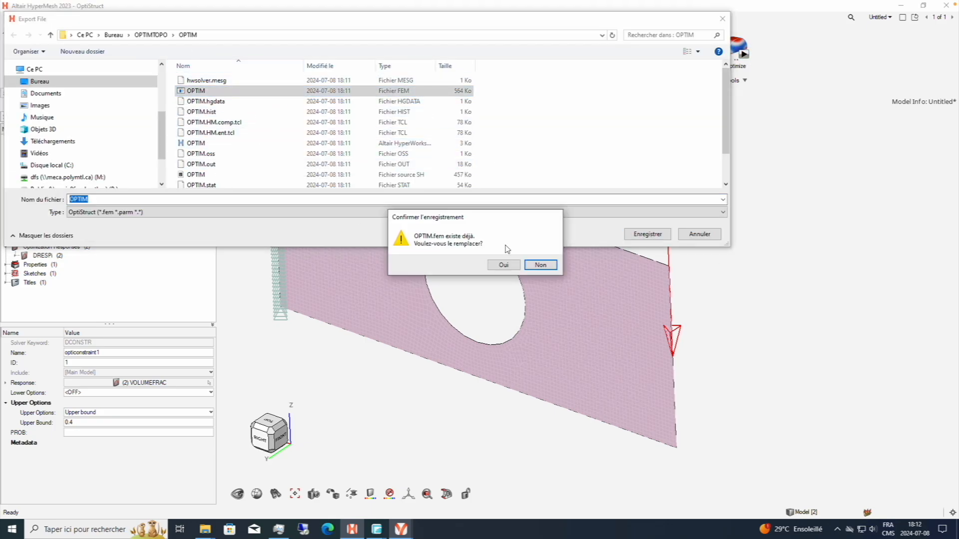
click(504, 269)
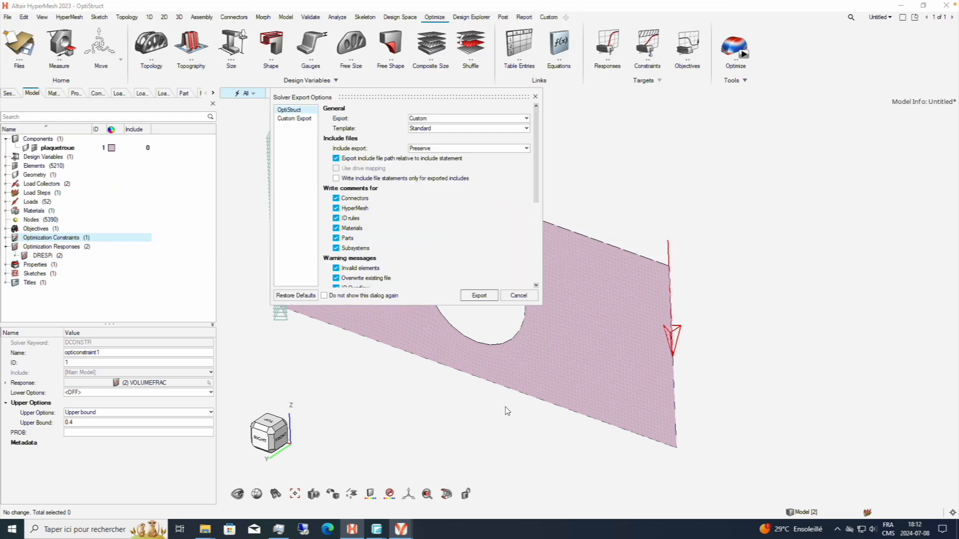
click(478, 295)
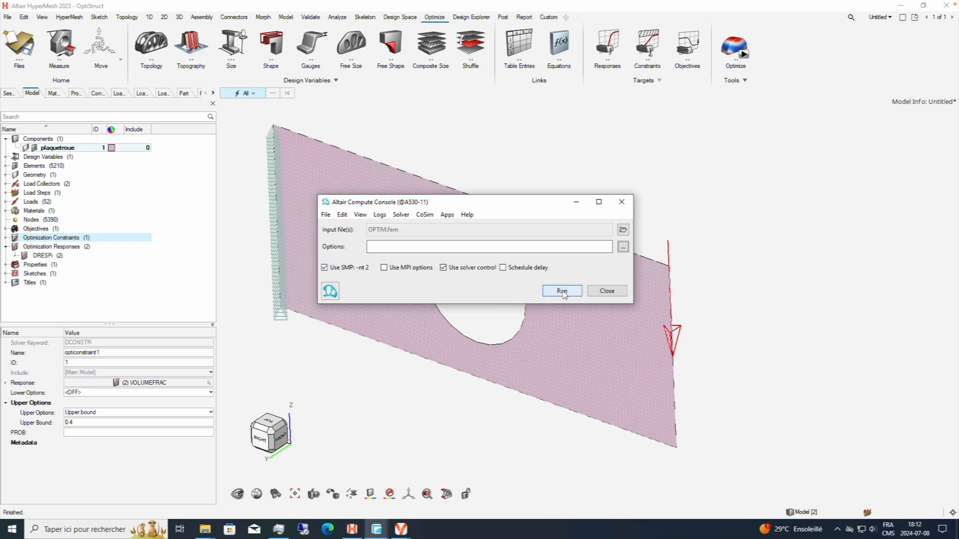
click(562, 291)
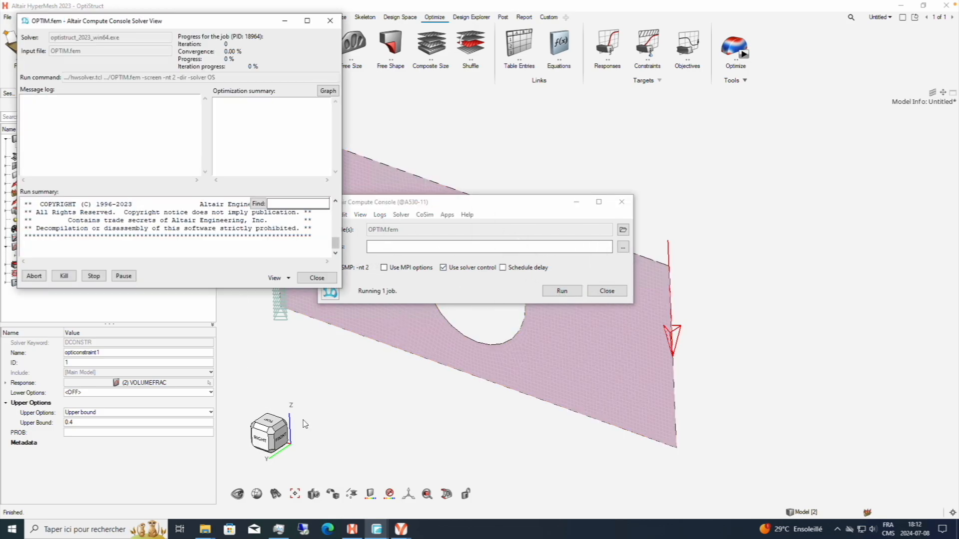
mouse_move(400, 530)
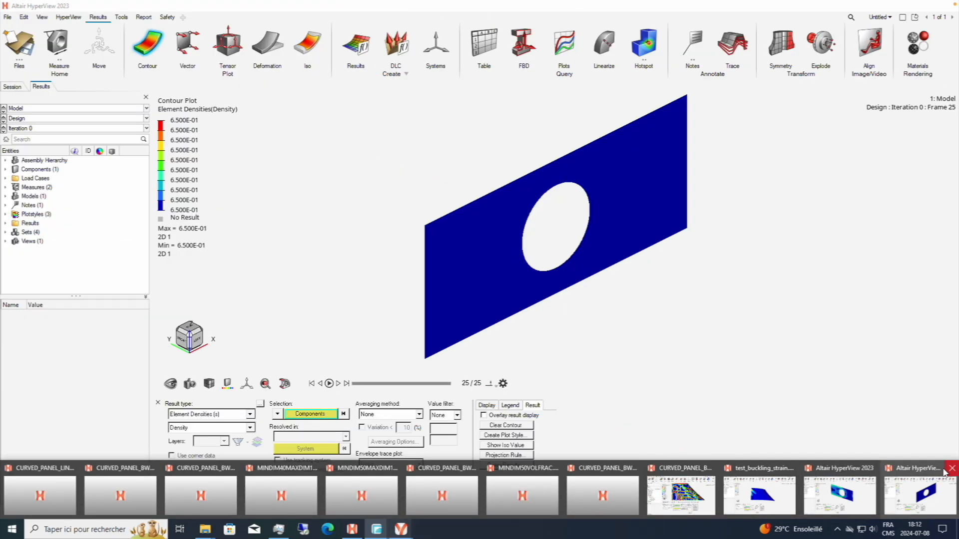
Close the HyperView session holding the previous optimization results without saving it.
click(925, 494)
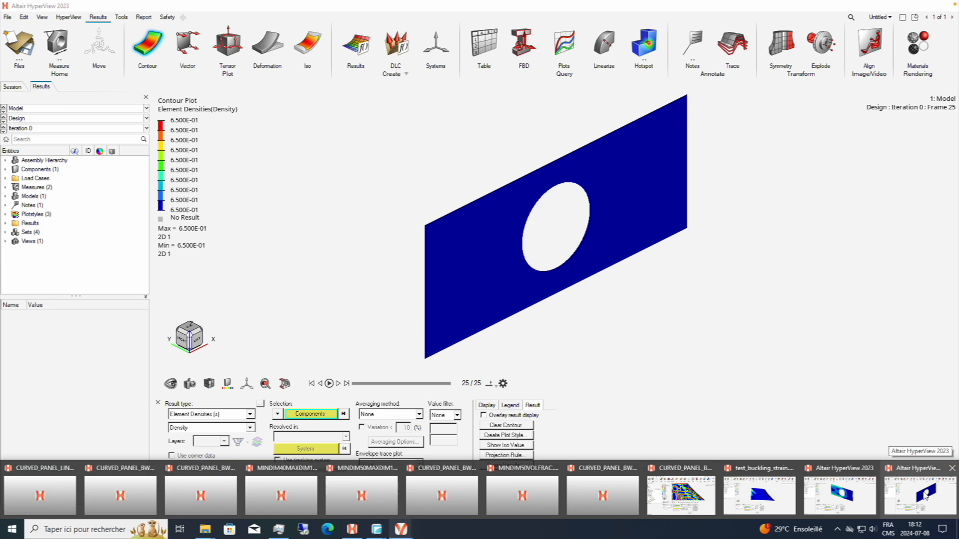
click(952, 469)
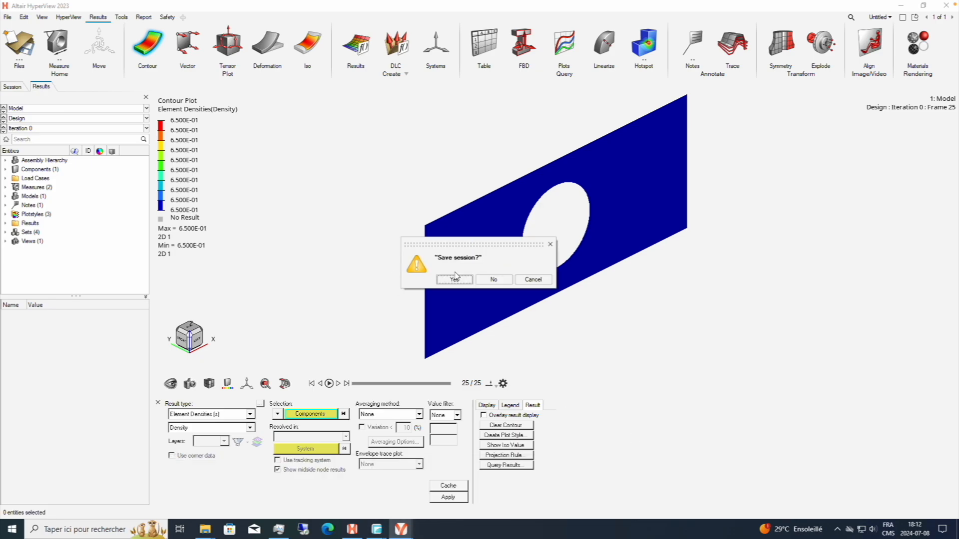
click(494, 279)
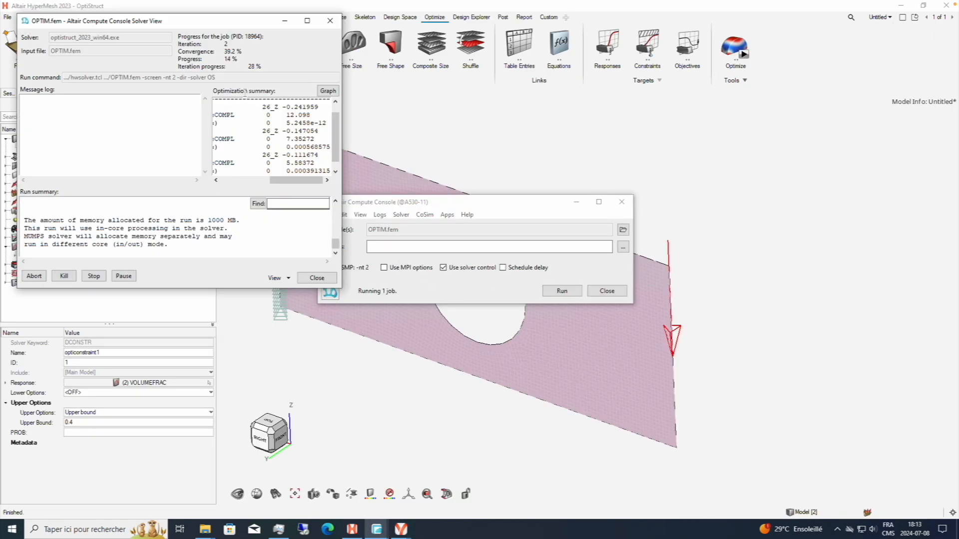
Check the optimization summary and job messages of the OPTIM.fem run, and close the solver view.
drag(216, 27, 303, 52)
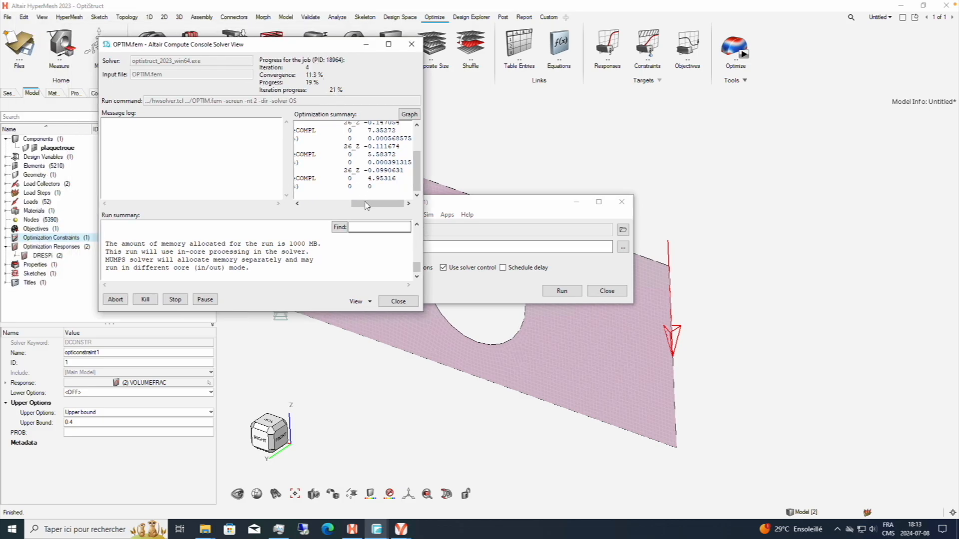
drag(352, 204, 413, 120)
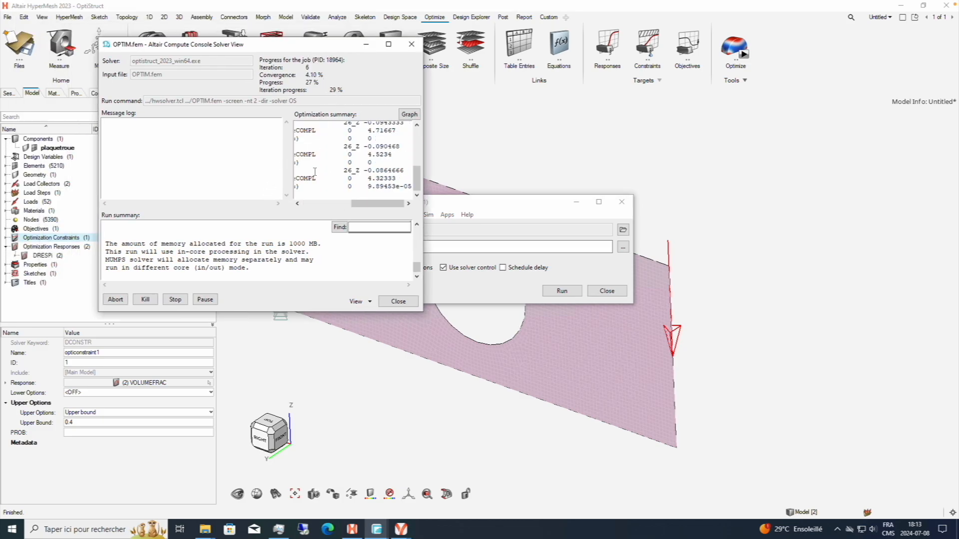
drag(366, 209, 316, 205)
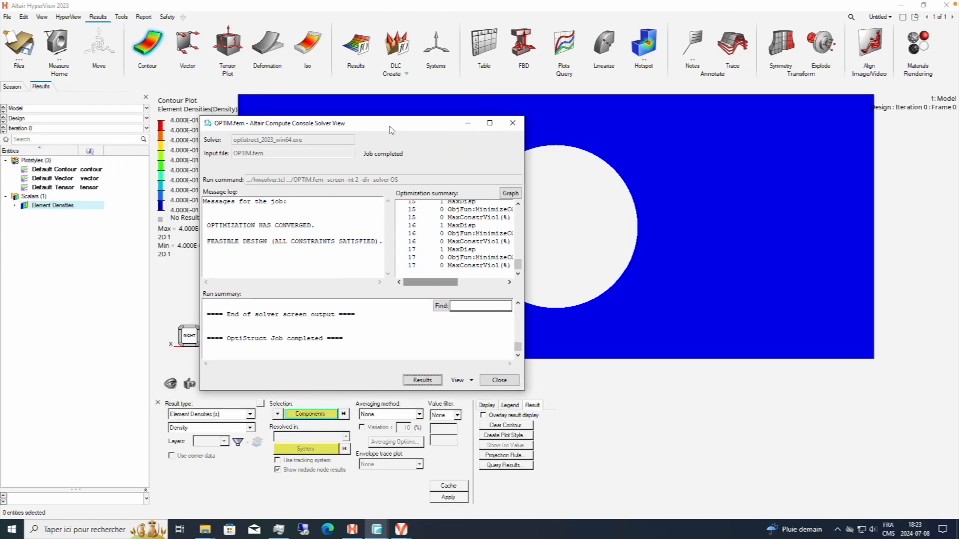
drag(435, 288, 470, 362)
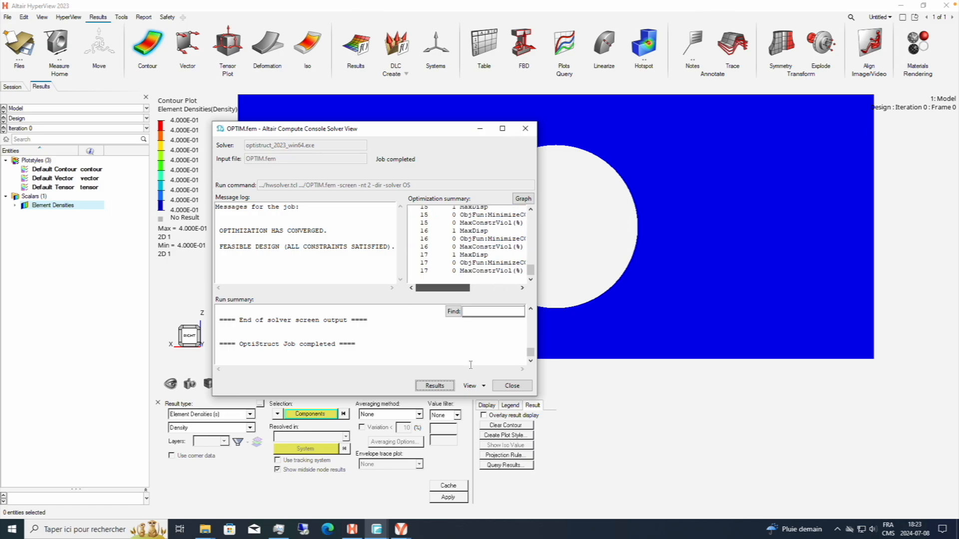
click(513, 387)
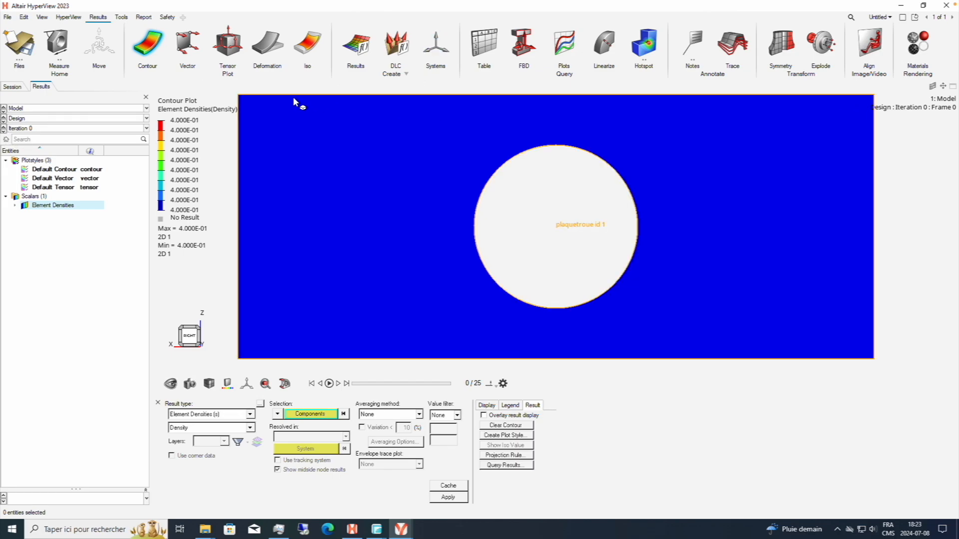
Advance the Element Densities contour in HyperView one design iteration at a time from Iteration 0 to Iteration 17.
click(4, 130)
click(4, 130)
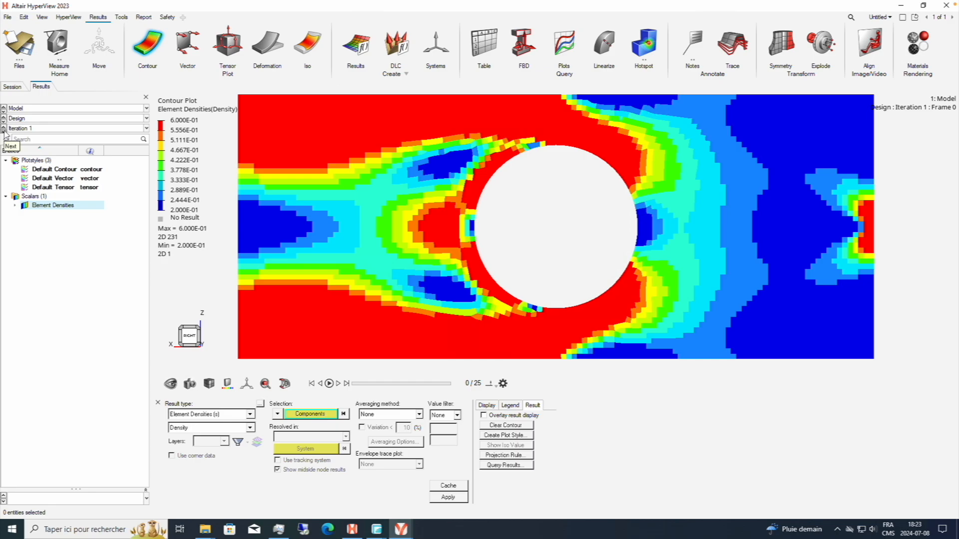
click(4, 131)
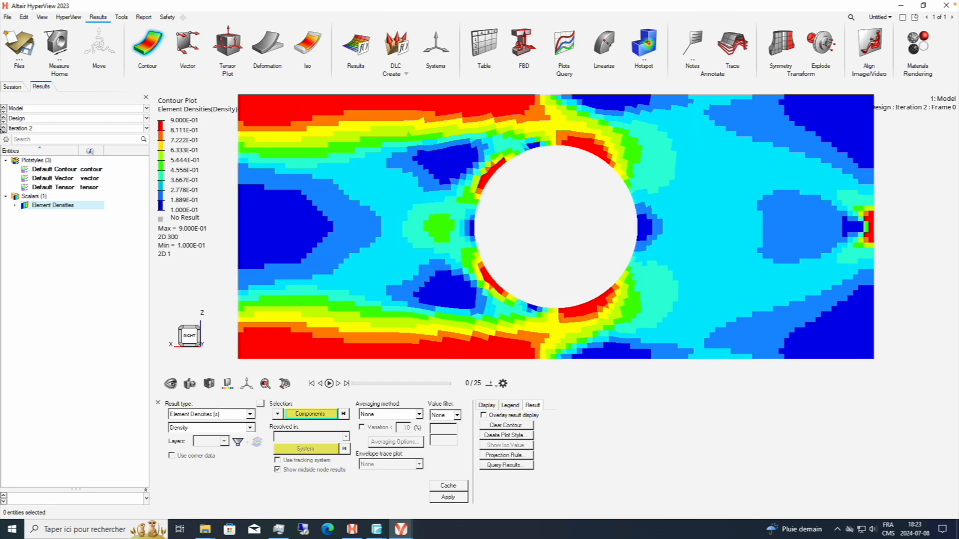
click(4, 131)
click(4, 132)
click(4, 131)
click(4, 132)
click(4, 132)
click(4, 132)
click(4, 131)
click(4, 131)
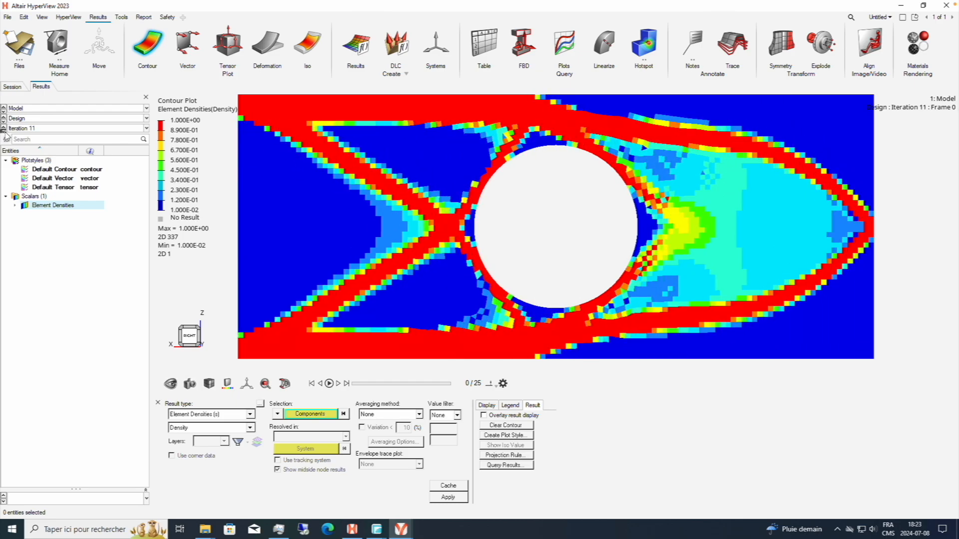
click(4, 130)
click(4, 130)
click(4, 130)
click(4, 130)
click(4, 130)
click(4, 131)
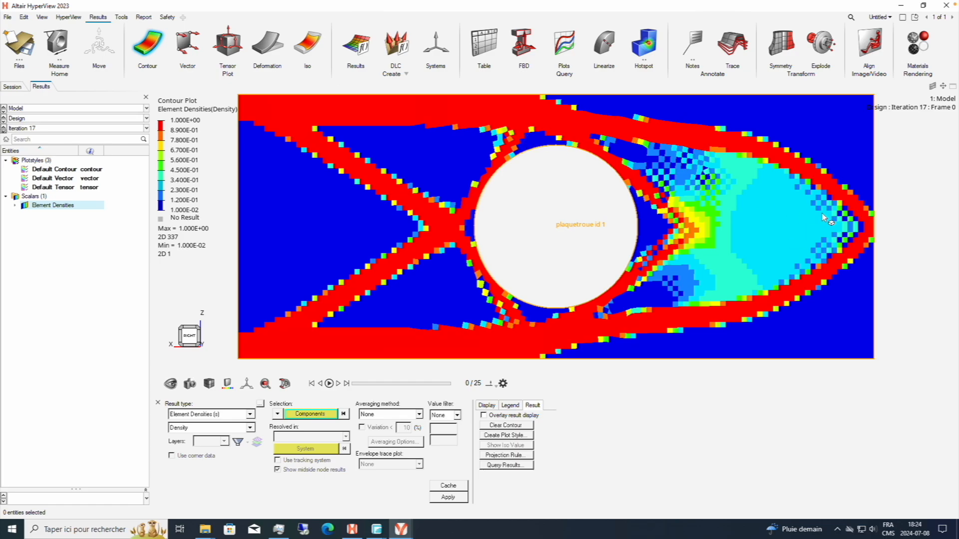
Examine the material distribution around the hole and across the plate in the Iteration 17 density contour, including in isometric view.
middle_drag(772, 183, 660, 199)
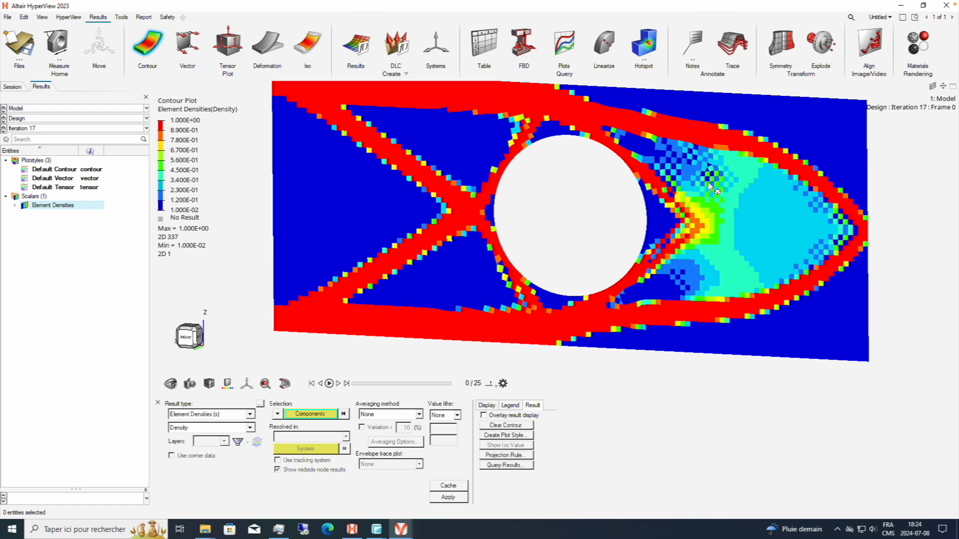
right_drag(738, 189, 692, 204)
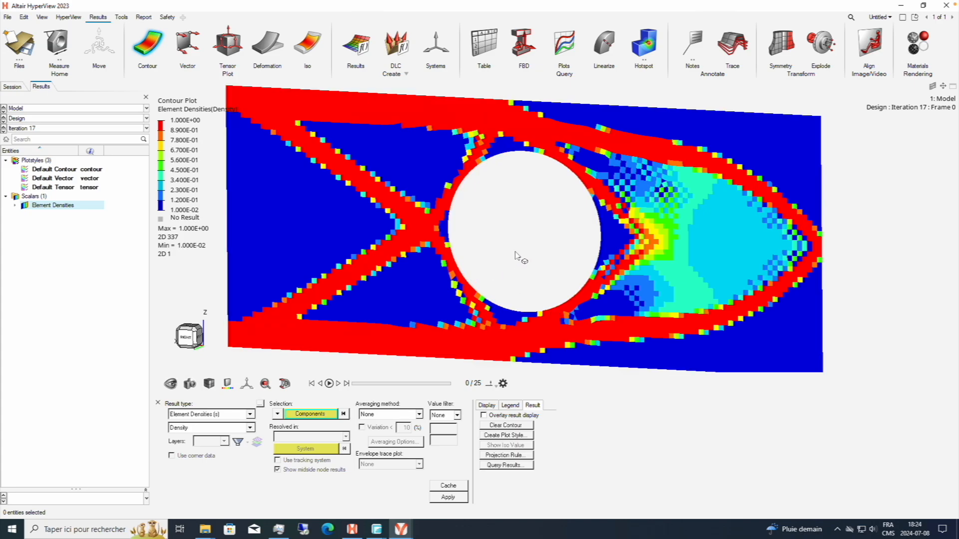
right_drag(517, 257, 560, 257)
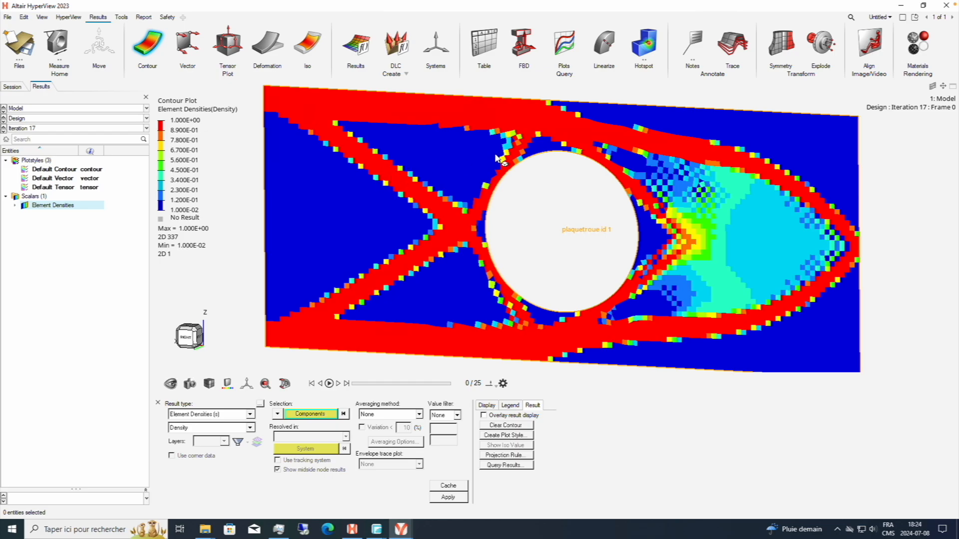
right_drag(488, 168, 444, 164)
scroll(538, 250, up, 2)
middle_drag(516, 262, 480, 257)
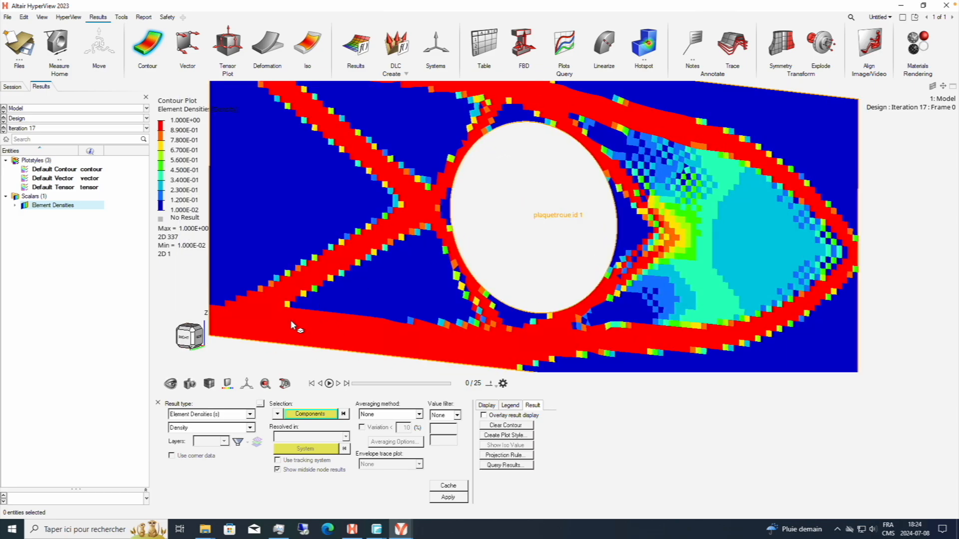
click(193, 333)
right_drag(543, 235, 499, 227)
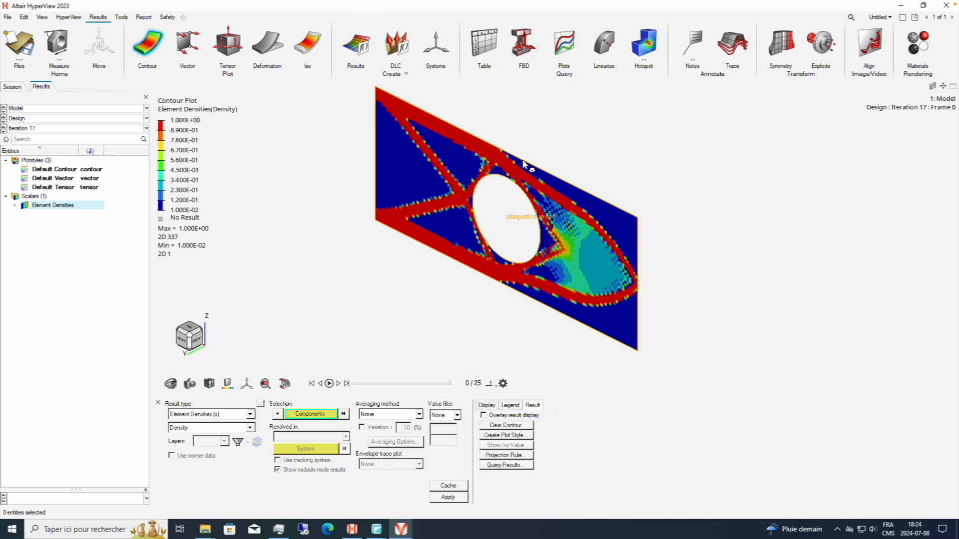
right_drag(523, 164, 529, 167)
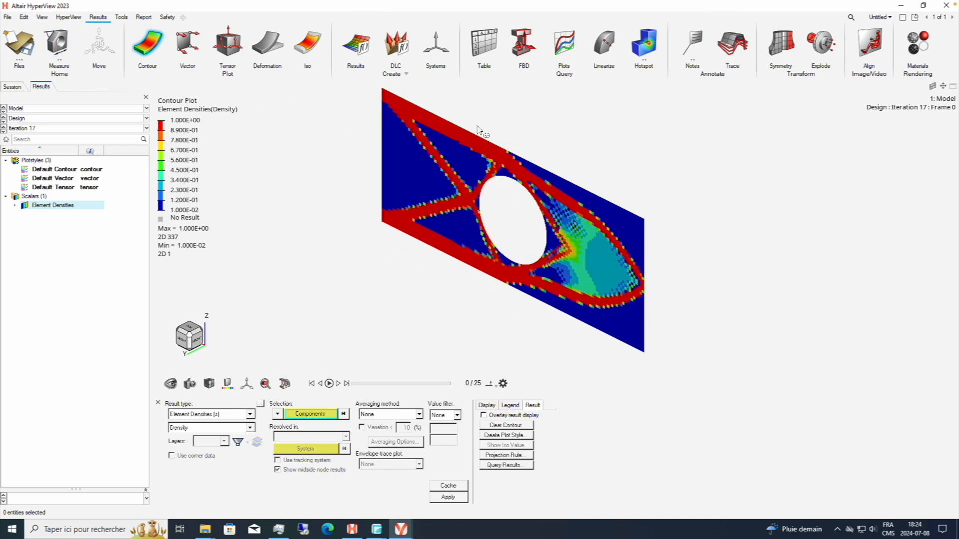
right_drag(523, 248, 538, 256)
middle_drag(537, 238, 555, 226)
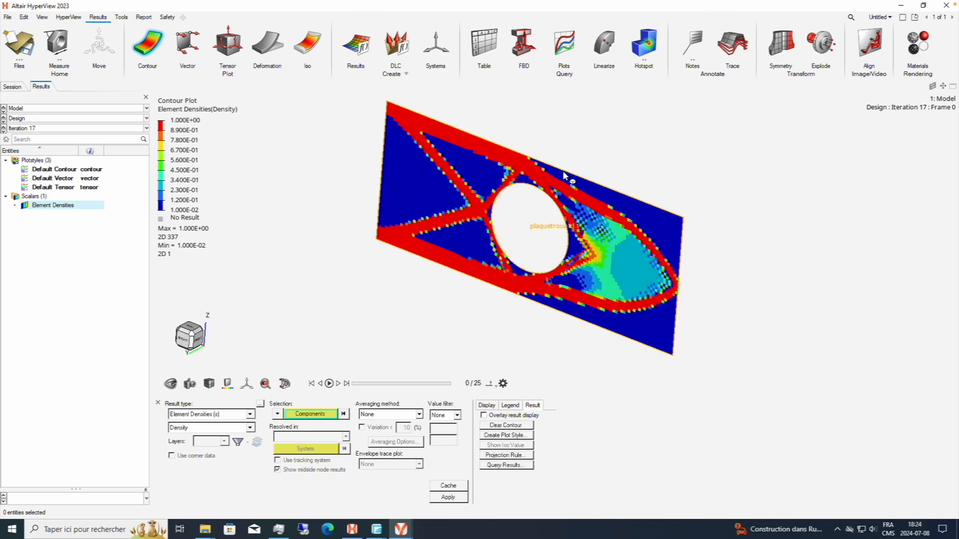
right_drag(553, 149, 517, 127)
middle_drag(583, 245, 608, 212)
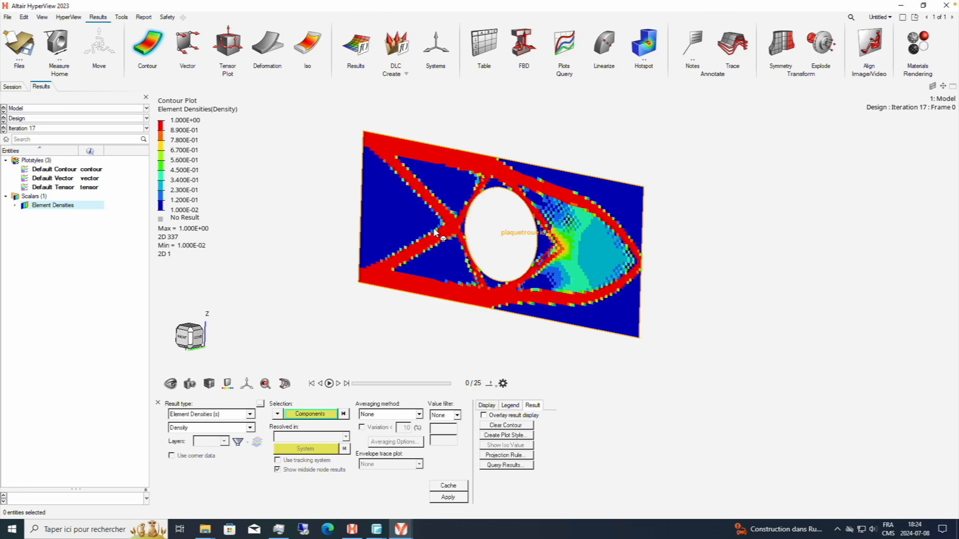
click(197, 335)
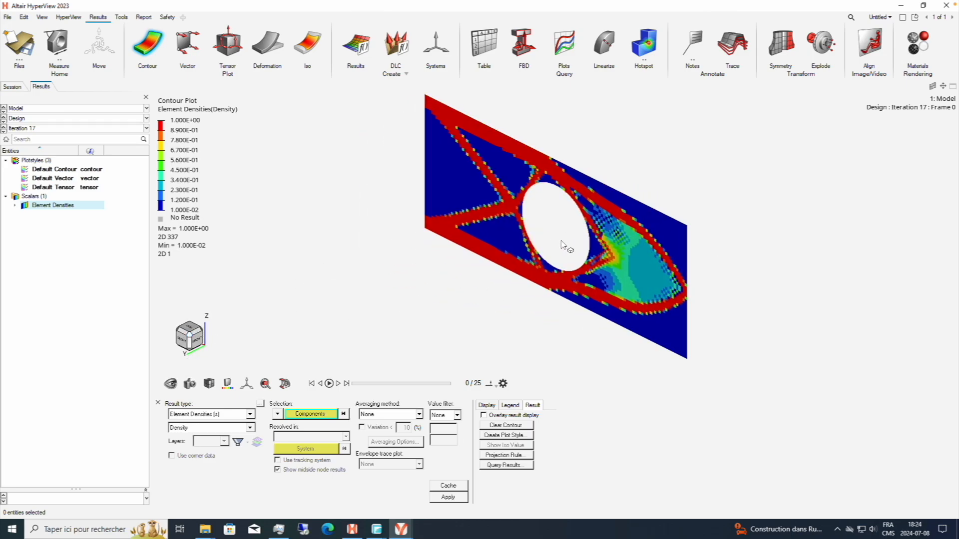
right_drag(561, 240, 518, 230)
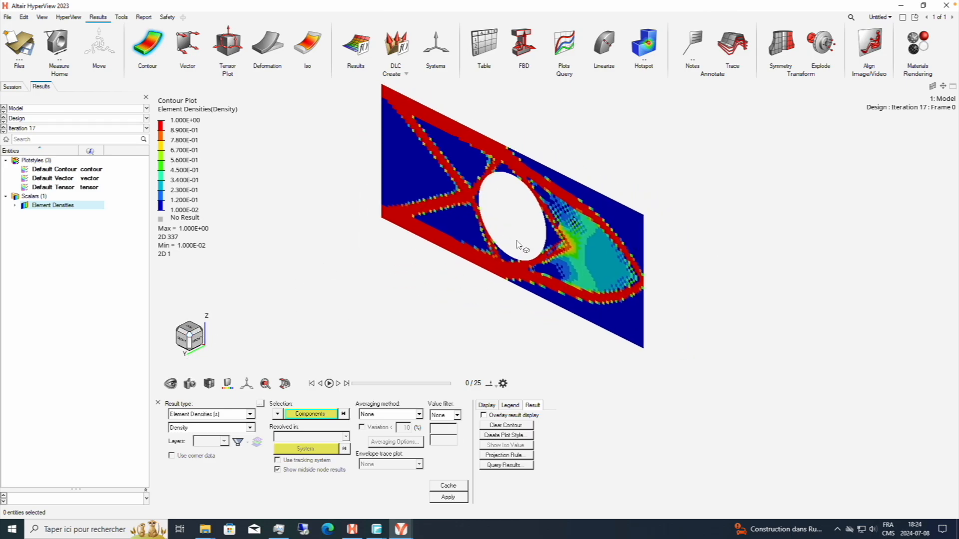